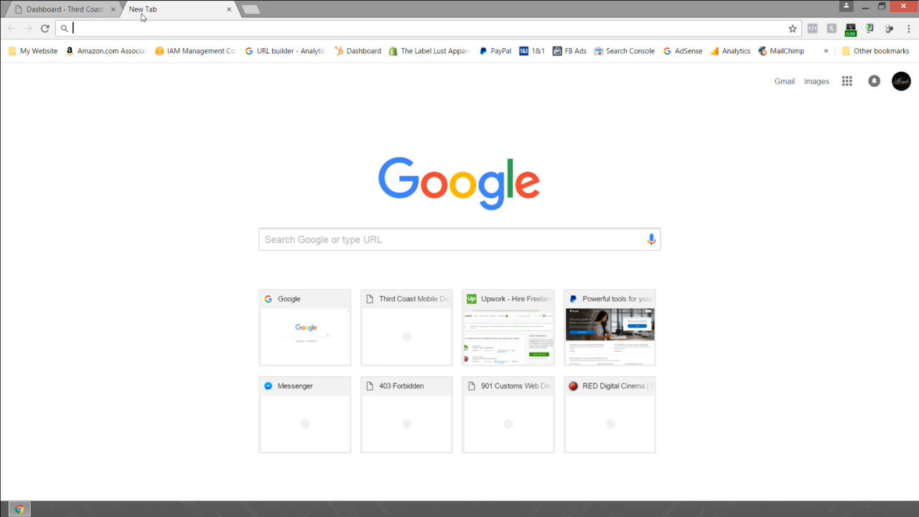
# Step: Open the codecanyon.net website in the empty browser tab
pyautogui.write('code')
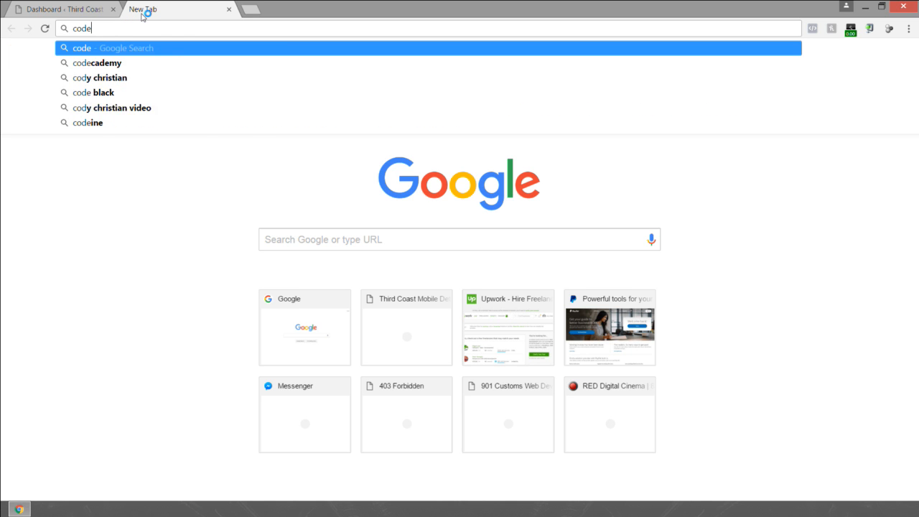
pyautogui.write('canyon.net')
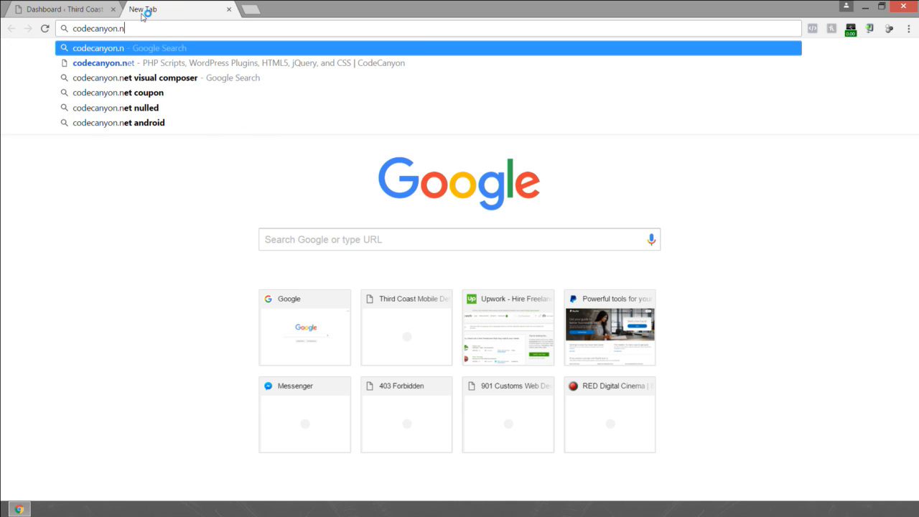
pyautogui.press('Return')
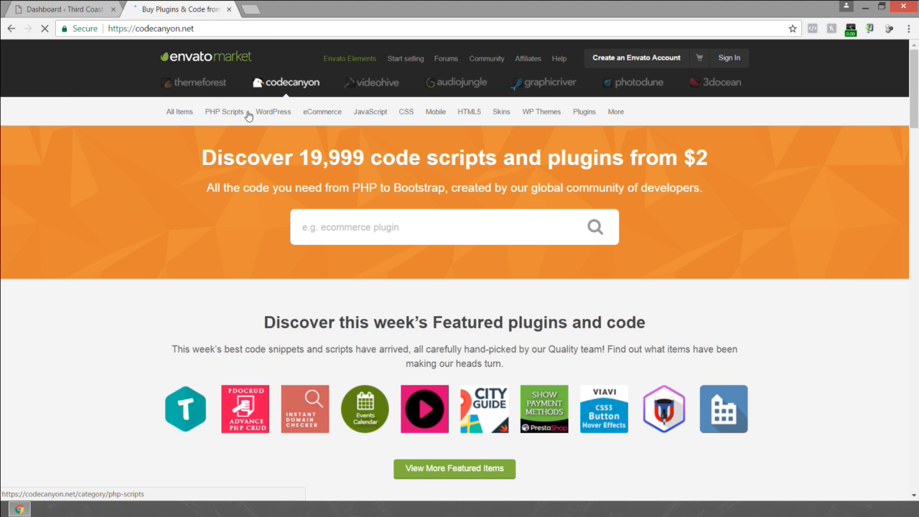
# Step: Browse CodeCanyon's category lists and open the WordPress plugin category
pyautogui.moveTo(240, 112)
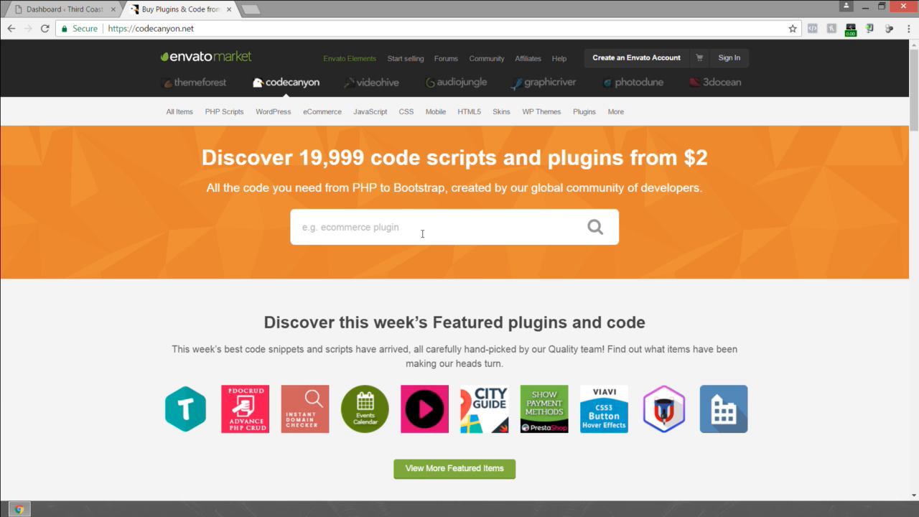
pyautogui.moveTo(317, 111)
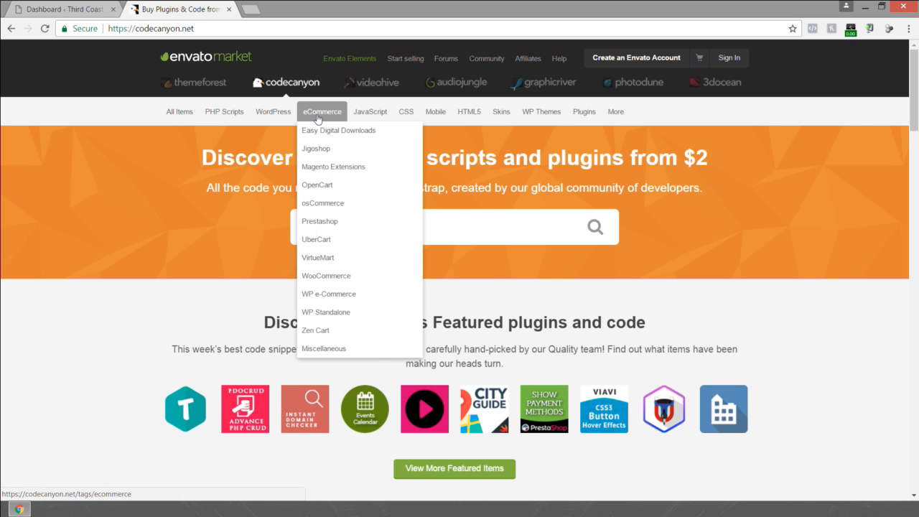
pyautogui.moveTo(270, 118)
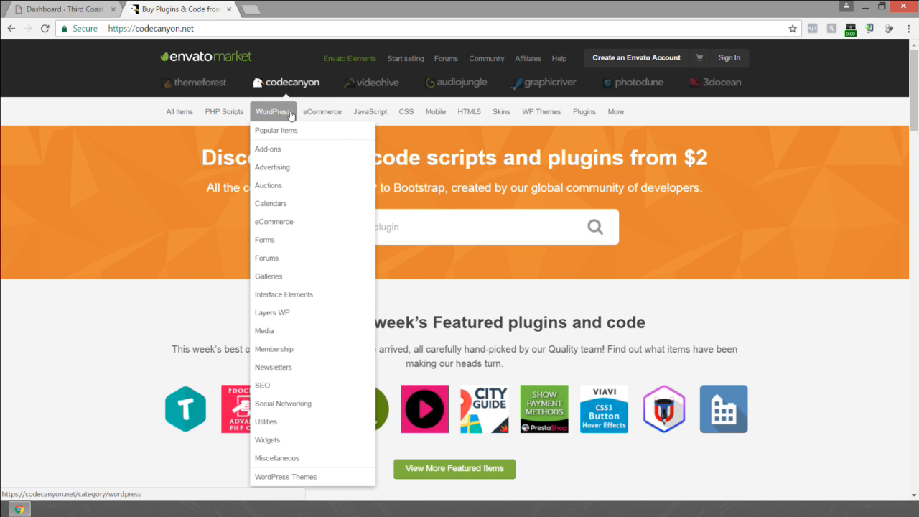
pyautogui.moveTo(364, 114)
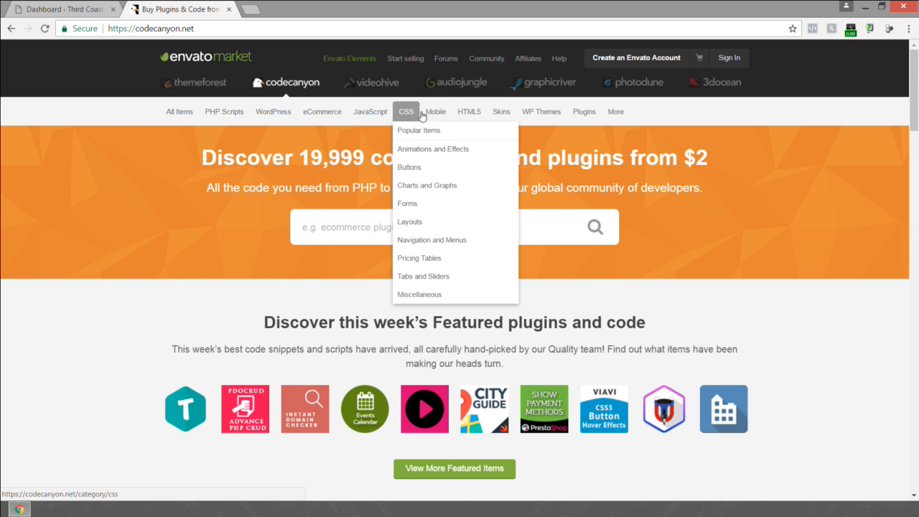
pyautogui.moveTo(484, 116)
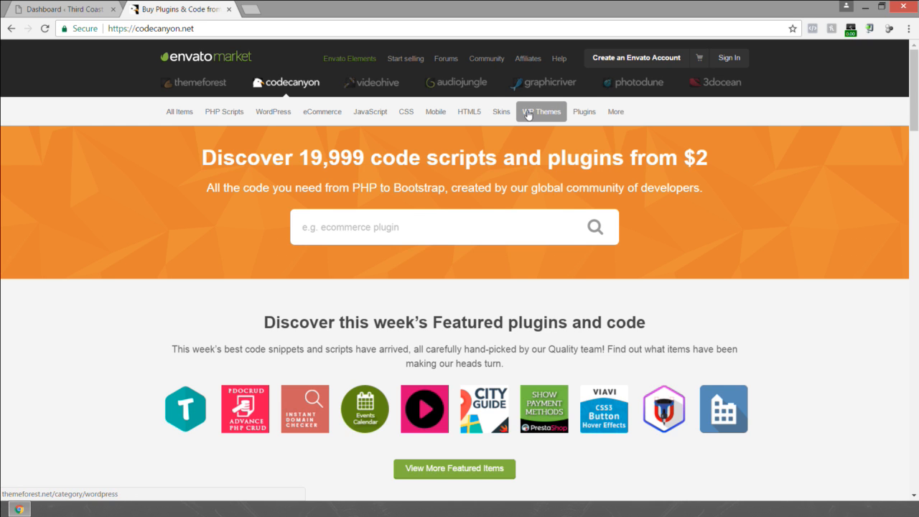
pyautogui.moveTo(585, 117)
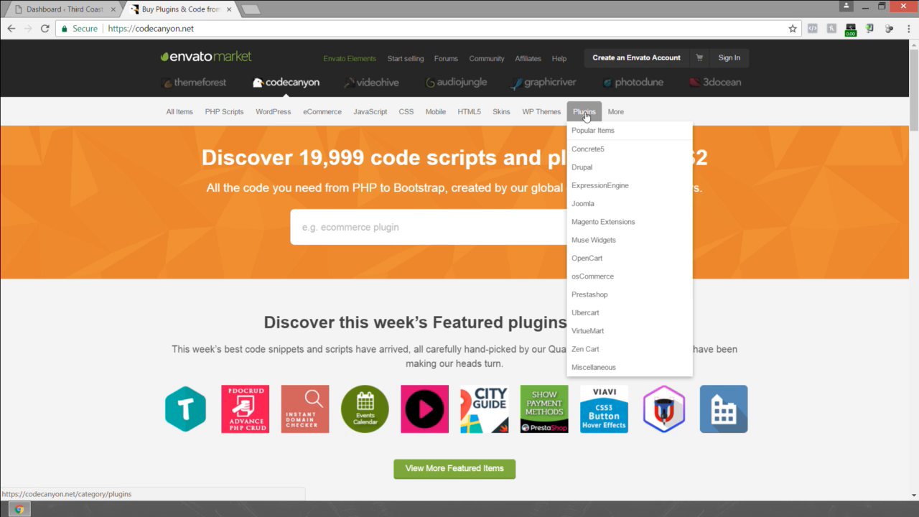
pyautogui.click(264, 114)
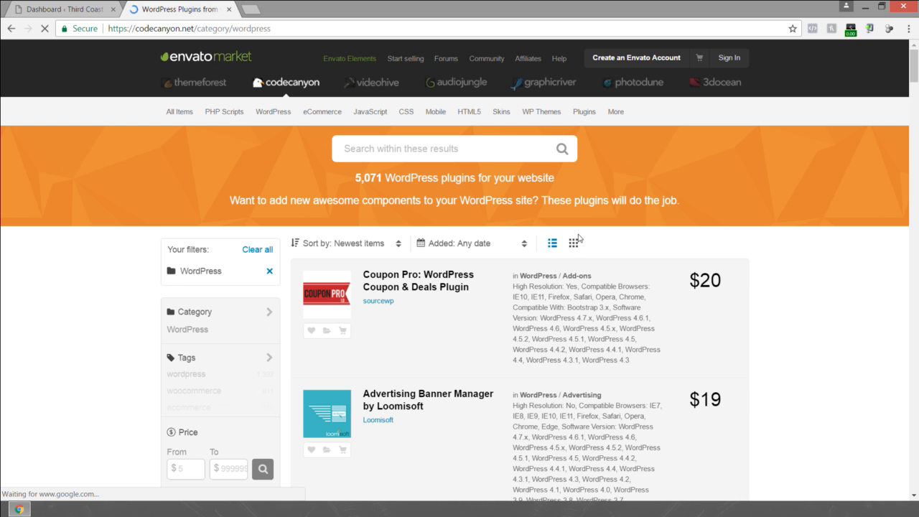
# Step: Review the WordPress plugin listings and the Coupon Pro item page, closing the CodeCanyon tab when done
pyautogui.scroll(-3, 447, 274)
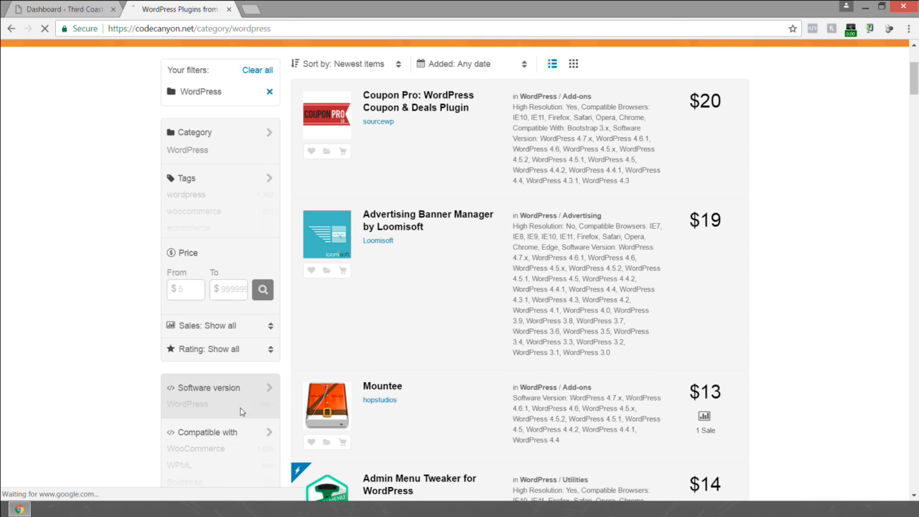
pyautogui.scroll(-2, 237, 402)
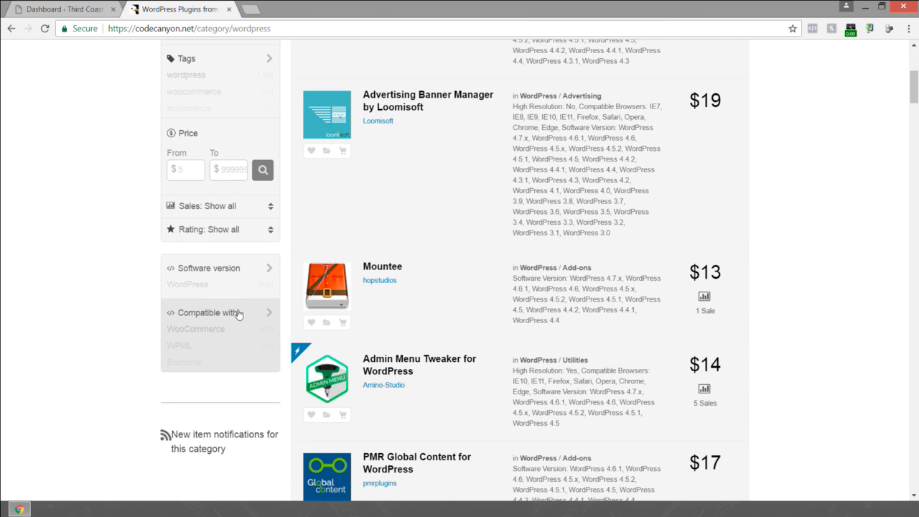
pyautogui.scroll(1, 243, 324)
pyautogui.scroll(3, 243, 324)
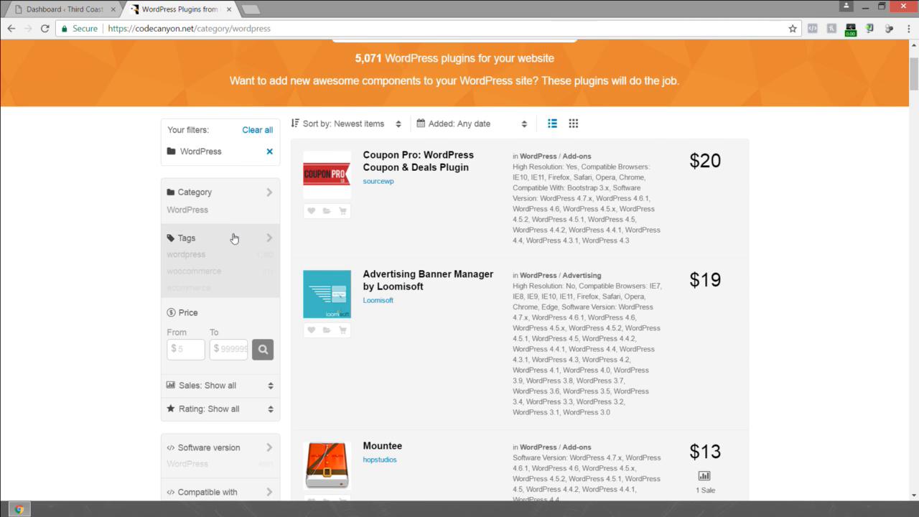
pyautogui.scroll(2, 237, 262)
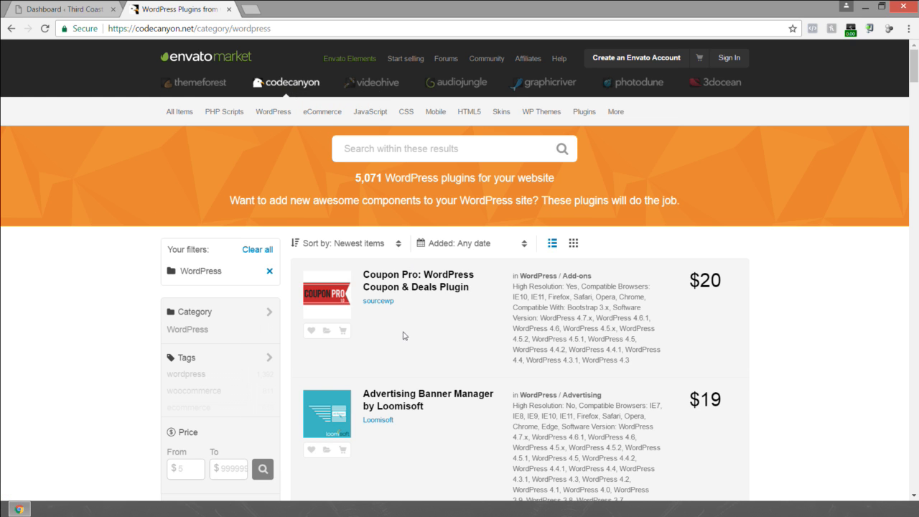
pyautogui.click(393, 281)
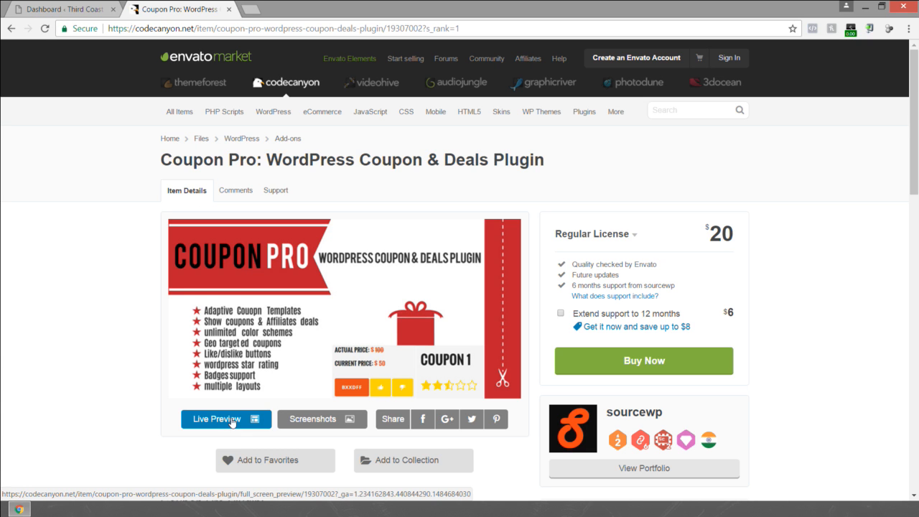
pyautogui.click(229, 10)
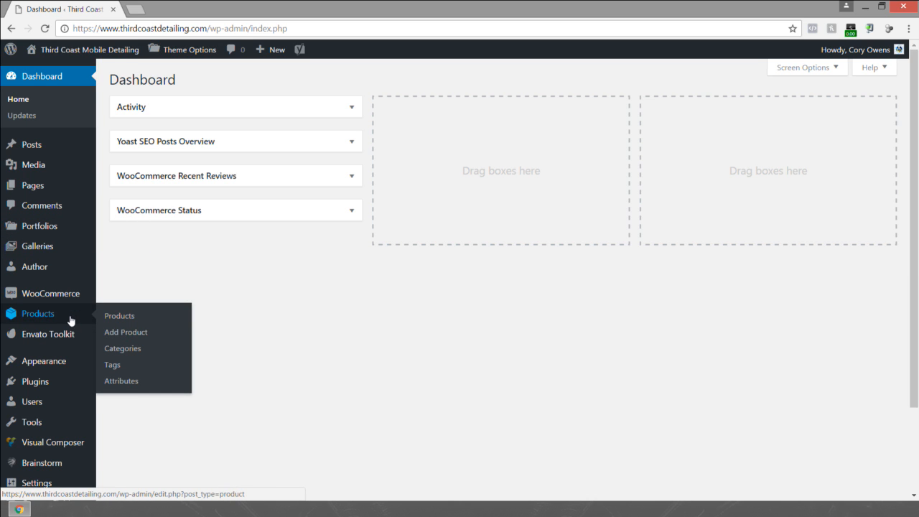
# Step: Go to the page for adding new plugins in the WordPress site's admin area
pyautogui.moveTo(76, 290)
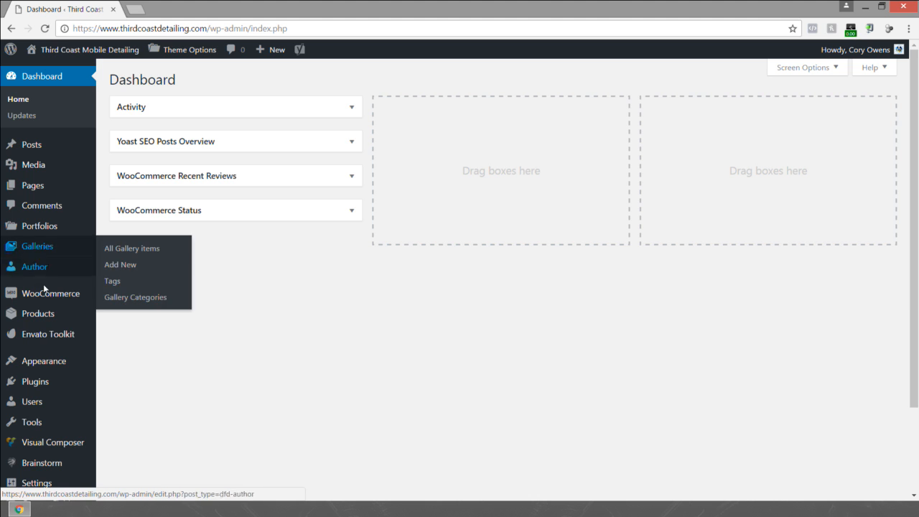
pyautogui.click(36, 381)
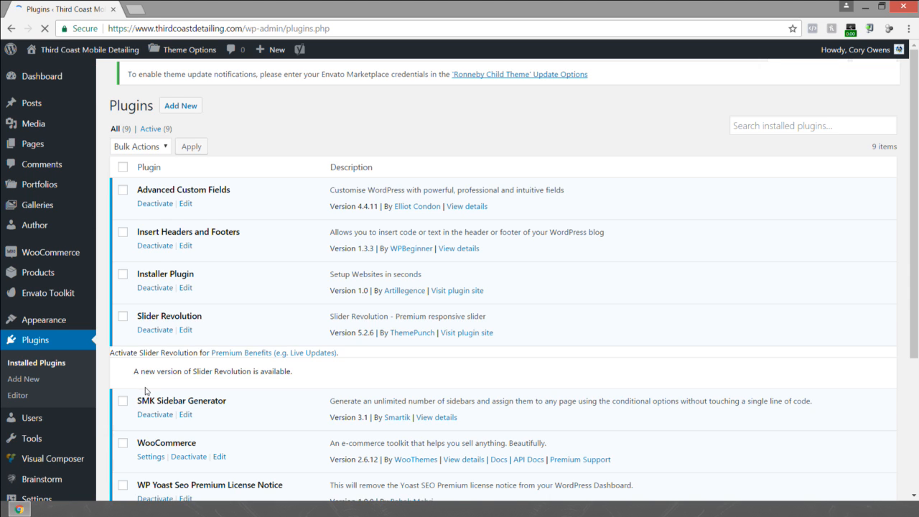
pyautogui.click(195, 112)
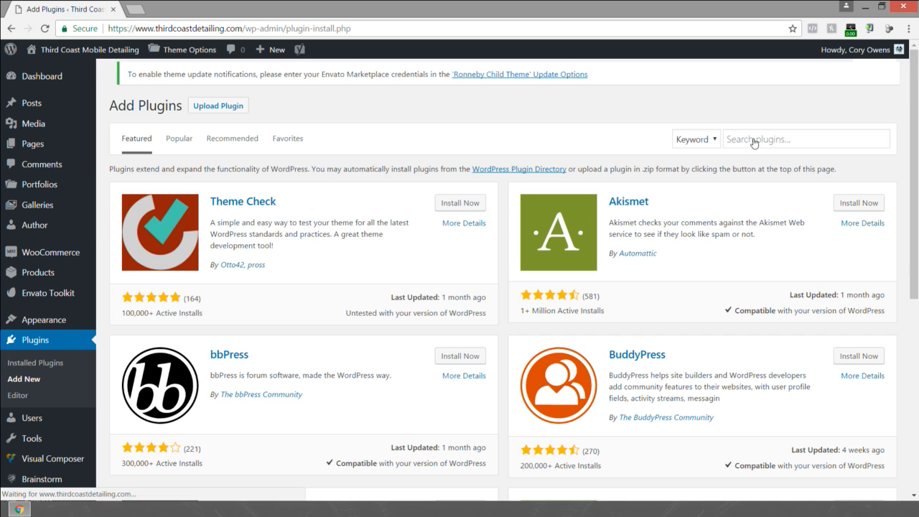
# Step: Search the plugin directory for "Contact Form 7" and install the Contact Form 7 plugin
pyautogui.click(759, 140)
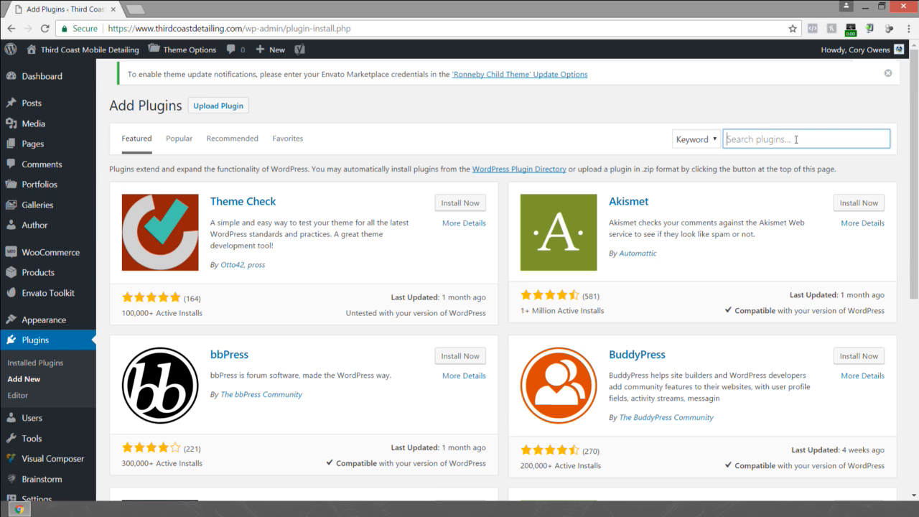
pyautogui.write('Contact Form')
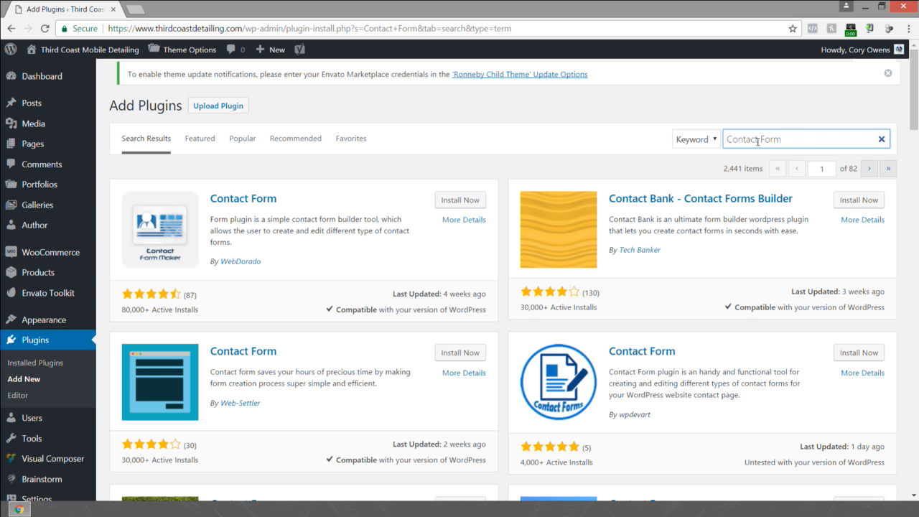
pyautogui.write('7')
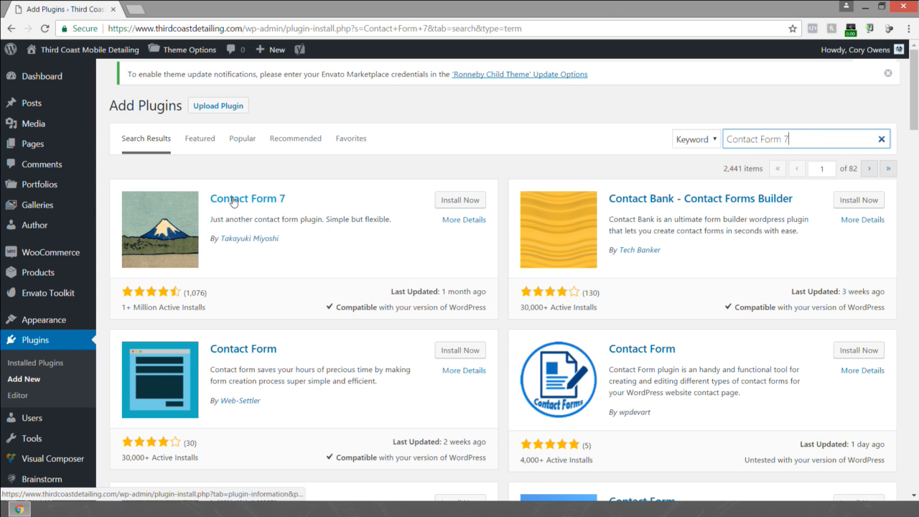
pyautogui.click(460, 203)
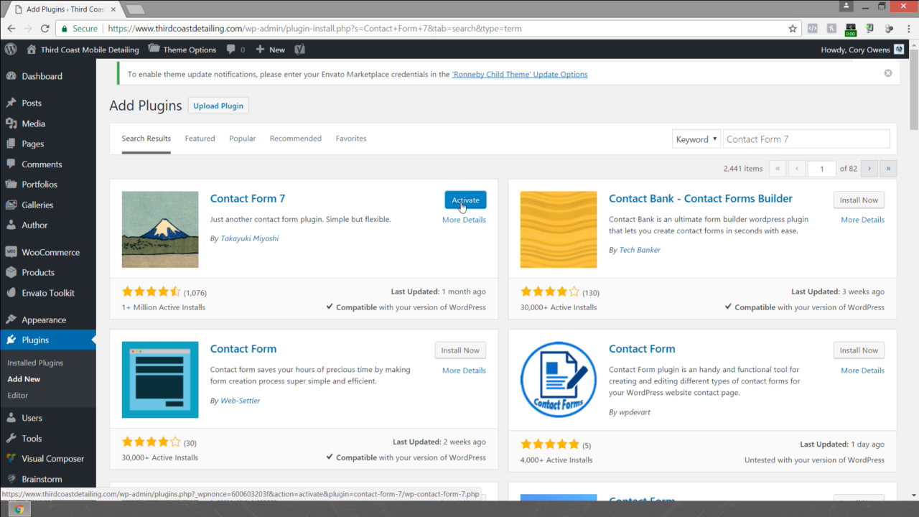
# Step: Search the plugin directory for "wp recaptcha" and install both WP-reCAPTCHA-bp and WordPress ReCaptcha Integration
pyautogui.tripleClick(765, 147)
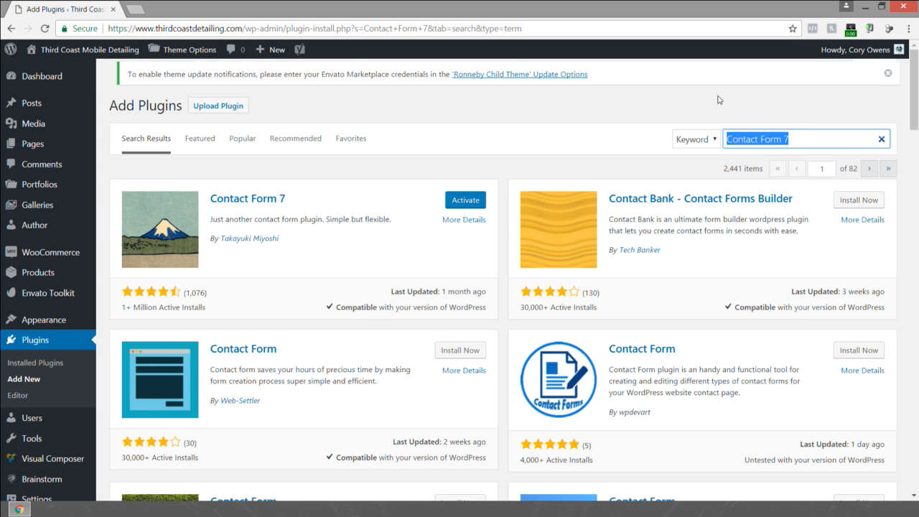
pyautogui.write('wp recaptcha')
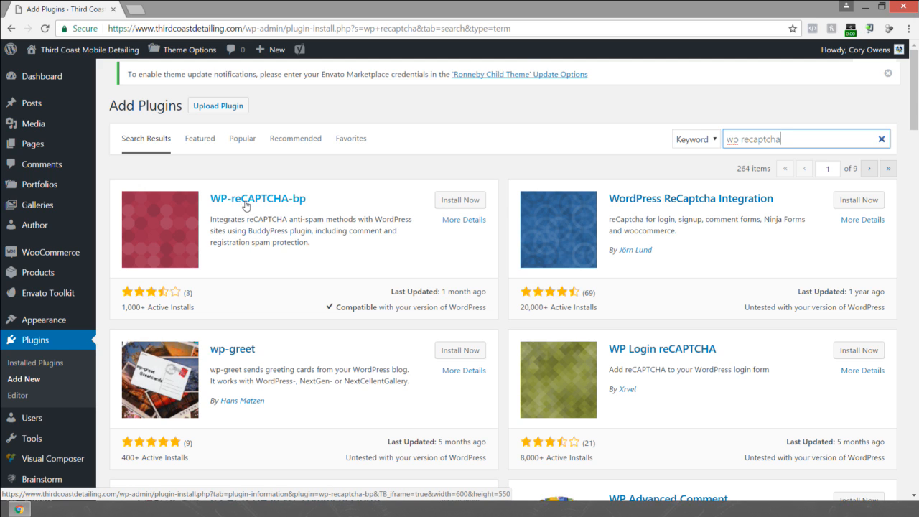
pyautogui.click(455, 203)
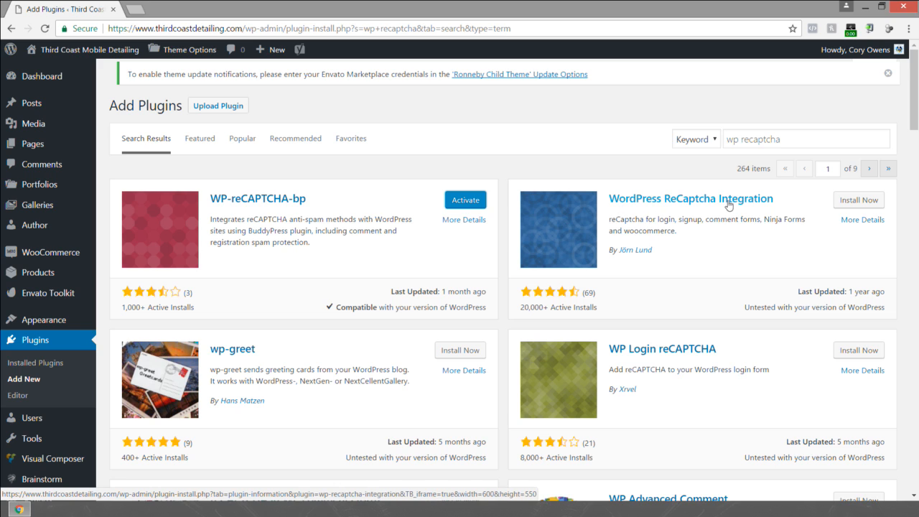
pyautogui.click(849, 202)
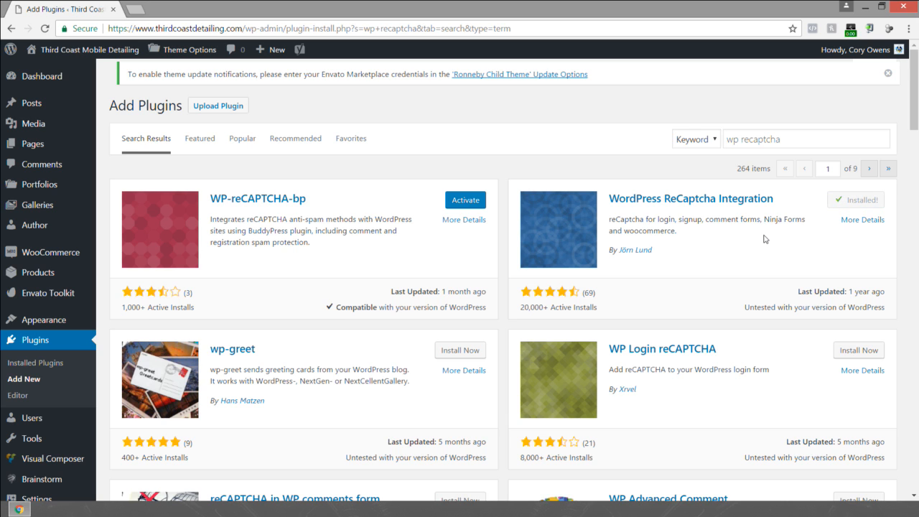
# Step: Activate the Contact Form 7 plugin from the list of installed plugins
pyautogui.click(20, 363)
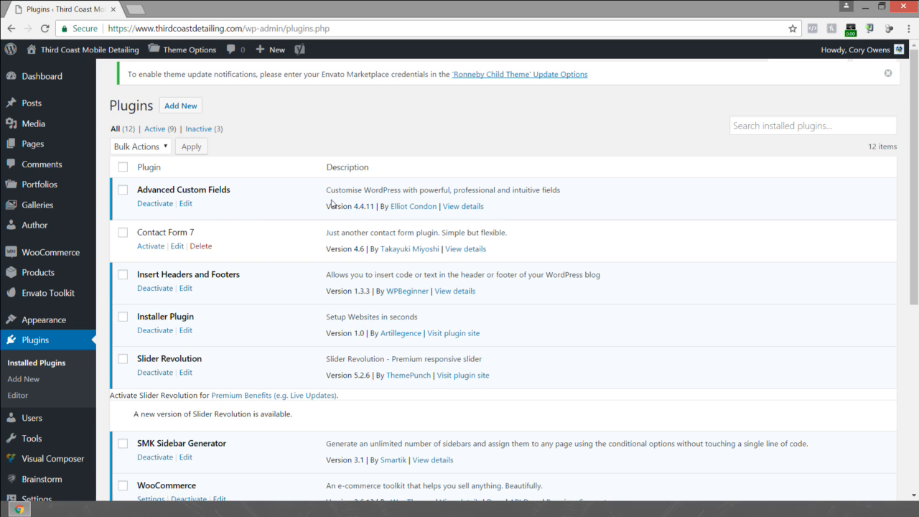
pyautogui.scroll(-4, 239, 207)
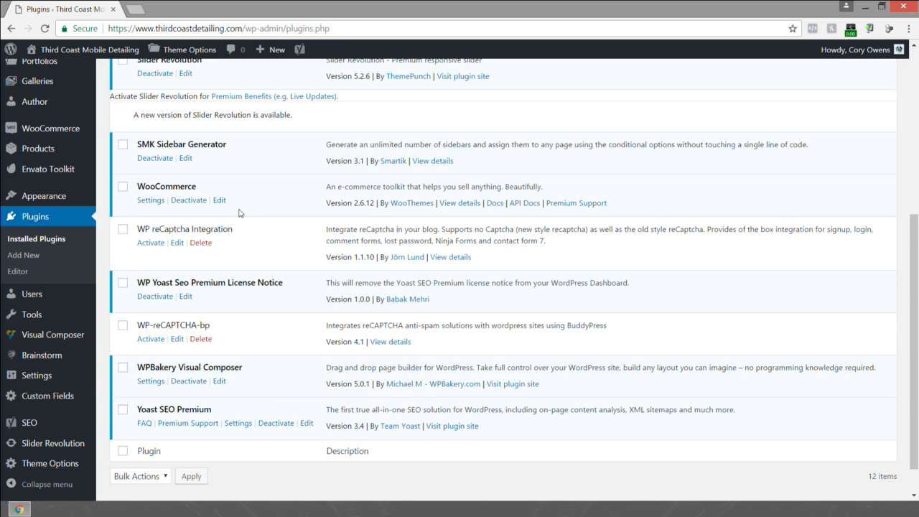
pyautogui.scroll(3, 212, 223)
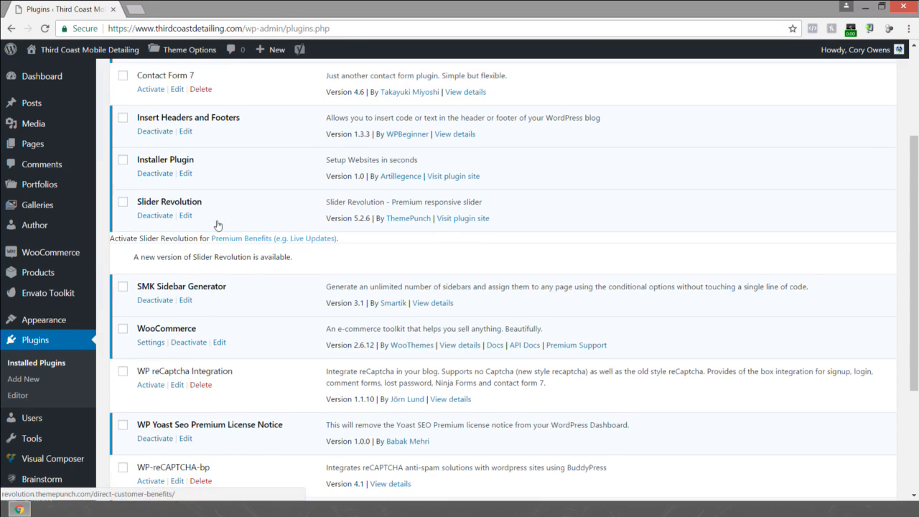
pyautogui.scroll(2, 193, 216)
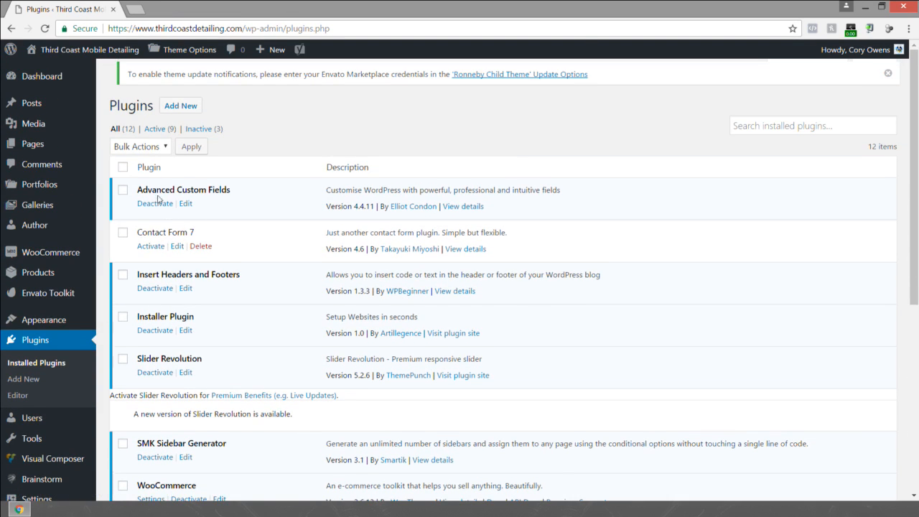
pyautogui.click(147, 246)
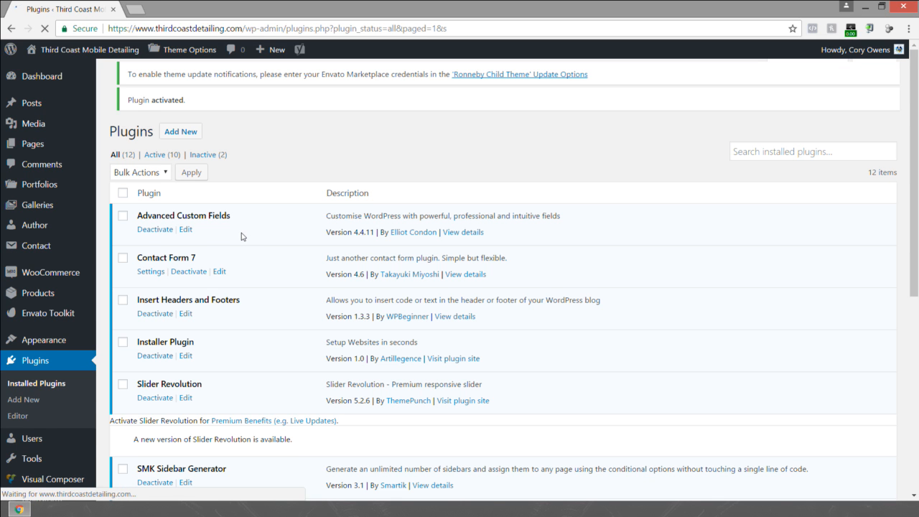
# Step: Activate the WP reCaptcha Integration and WP-reCAPTCHA-bp plugins together with a bulk action
pyautogui.scroll(-5, 226, 240)
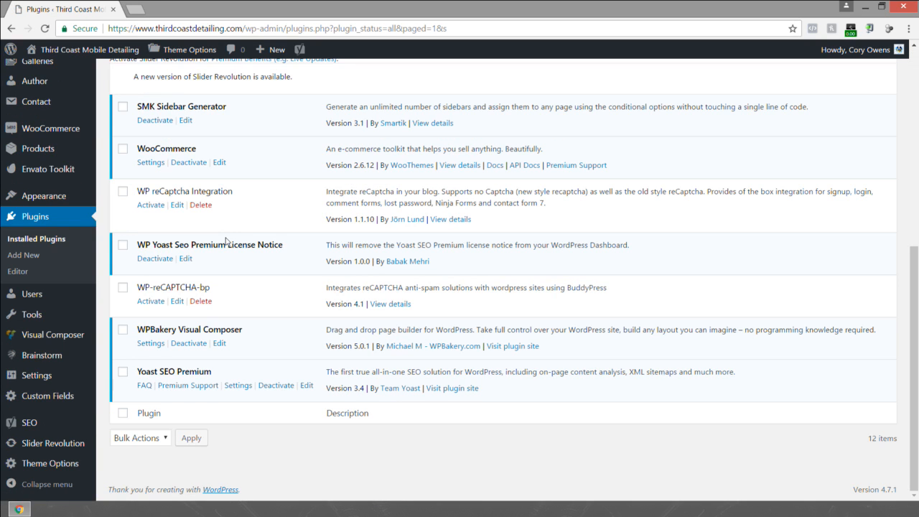
pyautogui.click(122, 191)
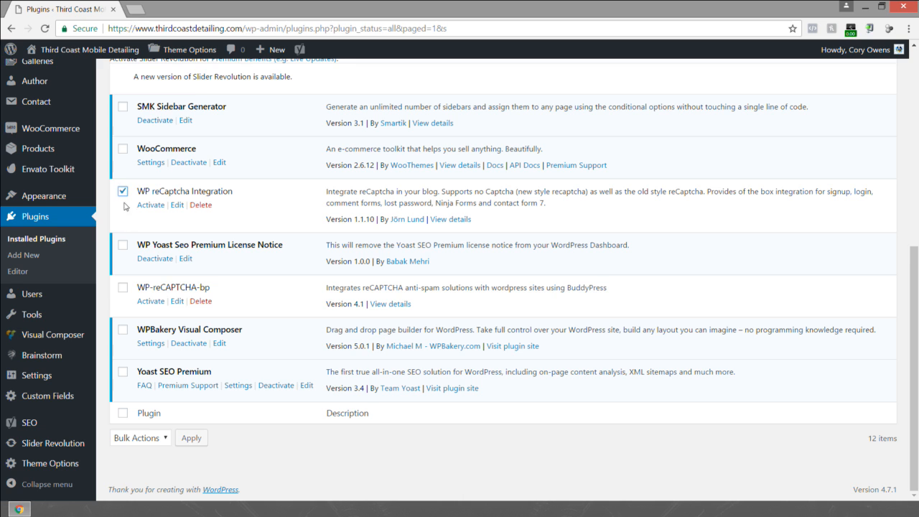
pyautogui.click(123, 290)
pyautogui.scroll(3, 147, 207)
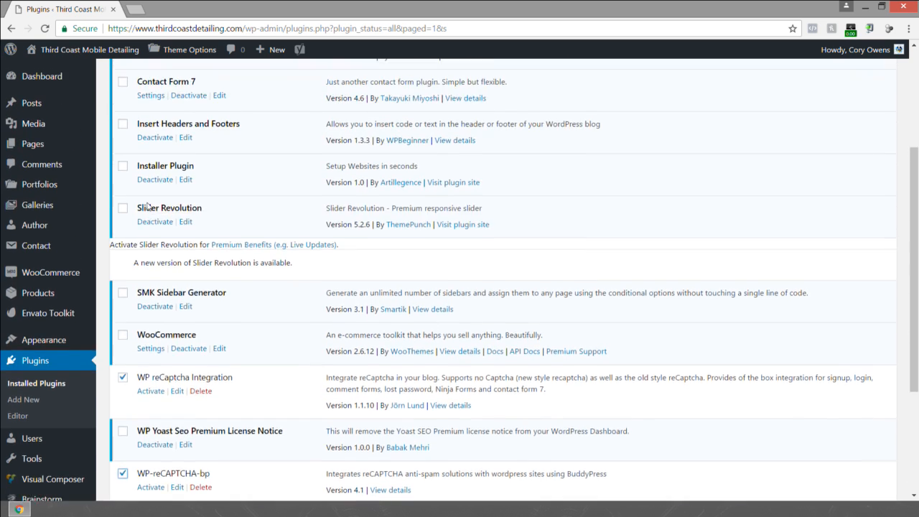
pyautogui.scroll(3, 147, 207)
pyautogui.click(152, 183)
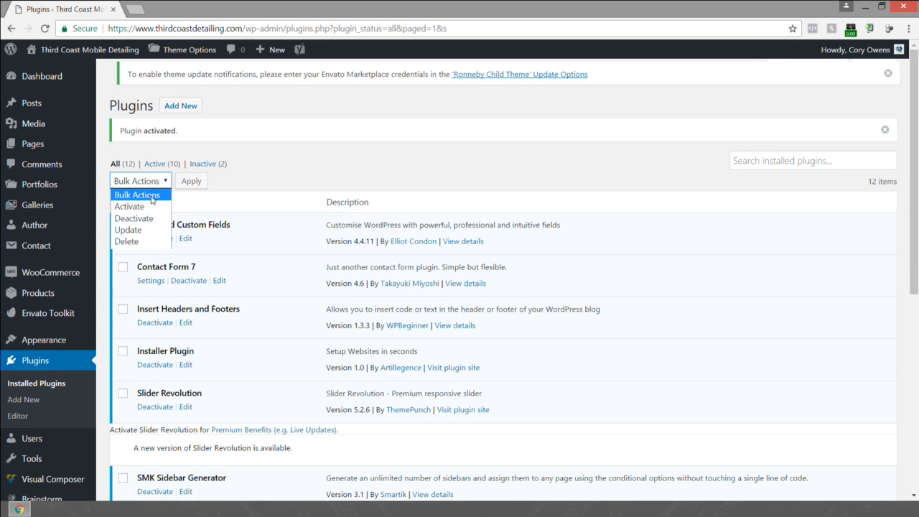
pyautogui.click(144, 205)
pyautogui.click(192, 182)
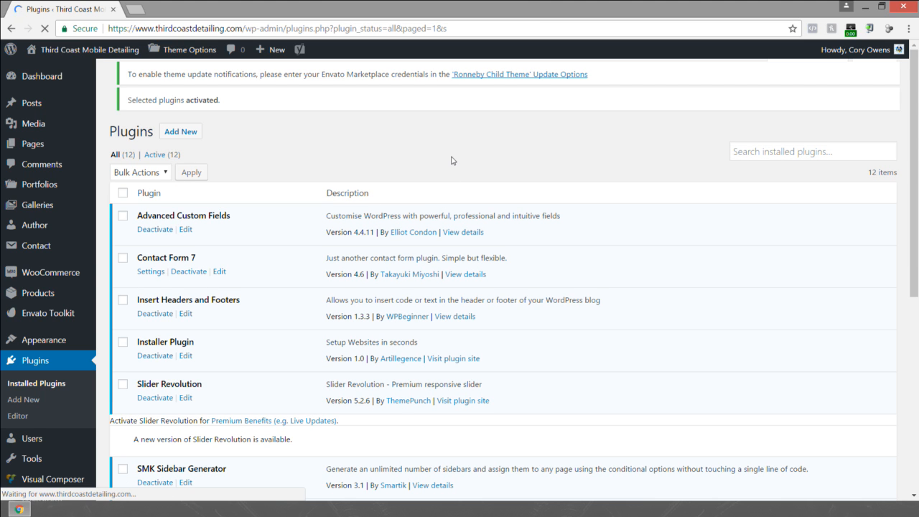
# Step: Review the list of installed plugins, paying attention to the Slider Revolution entry and its update notice
pyautogui.scroll(-5, 323, 186)
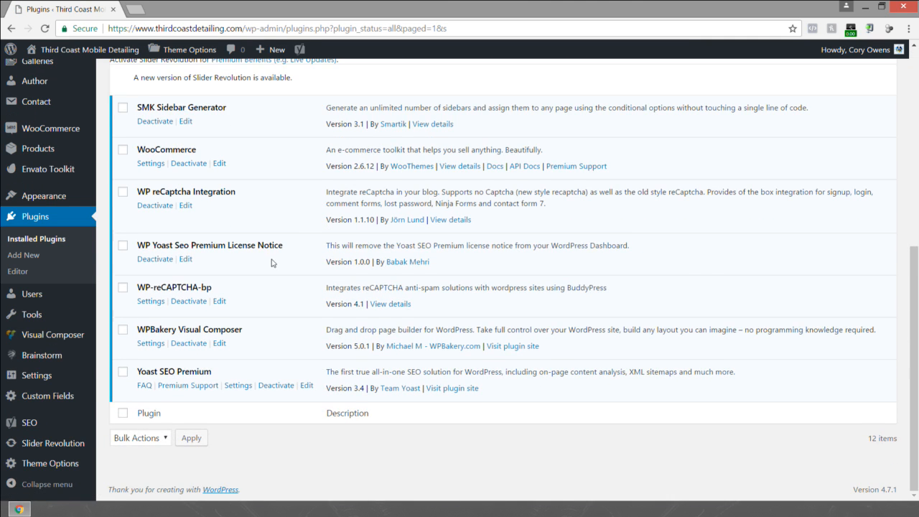
pyautogui.scroll(3, 271, 263)
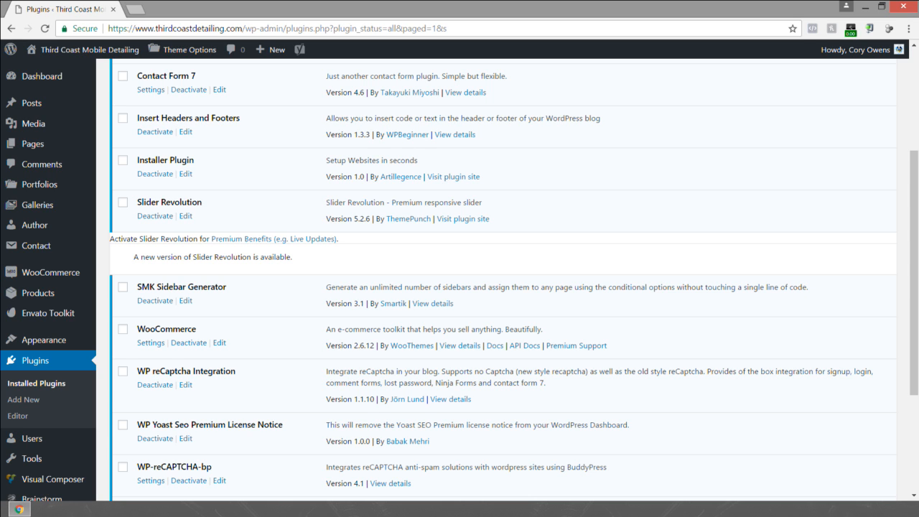
pyautogui.scroll(-5, 350, 218)
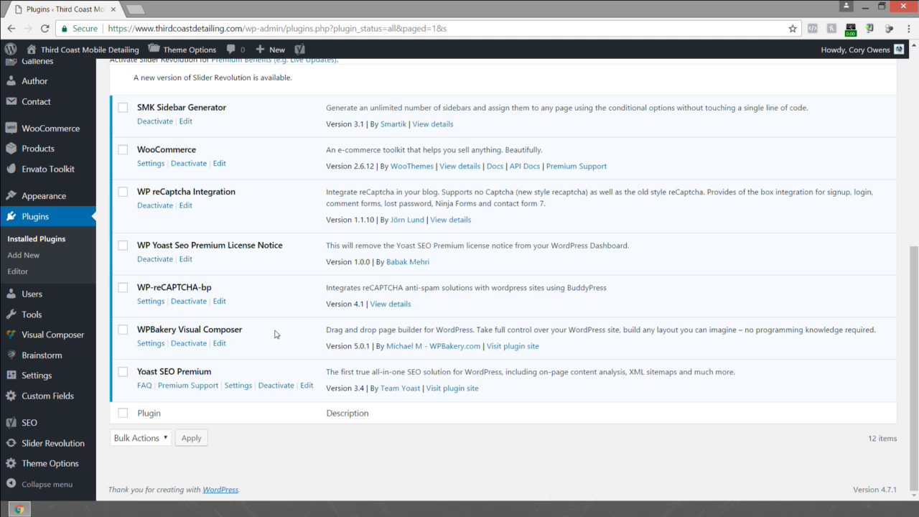
pyautogui.scroll(3, 275, 334)
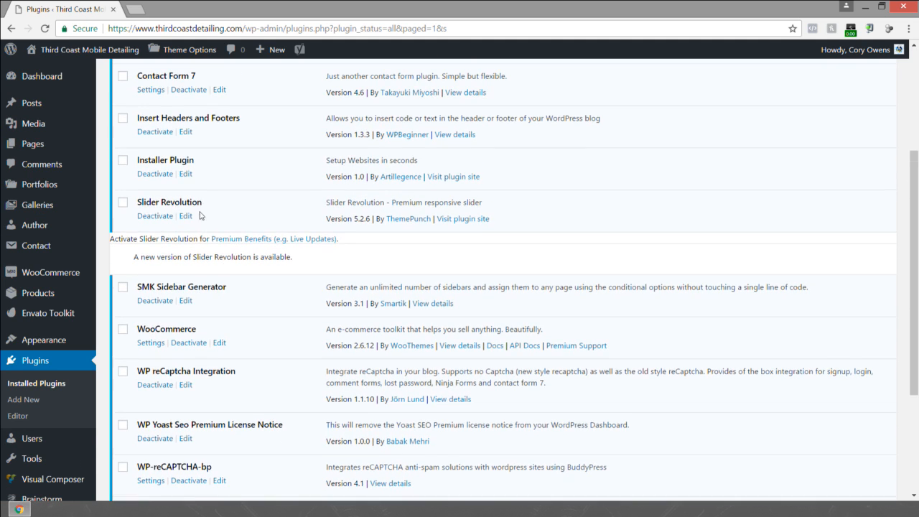
pyautogui.moveTo(213, 201); pyautogui.dragTo(133, 203)
pyautogui.click(212, 208)
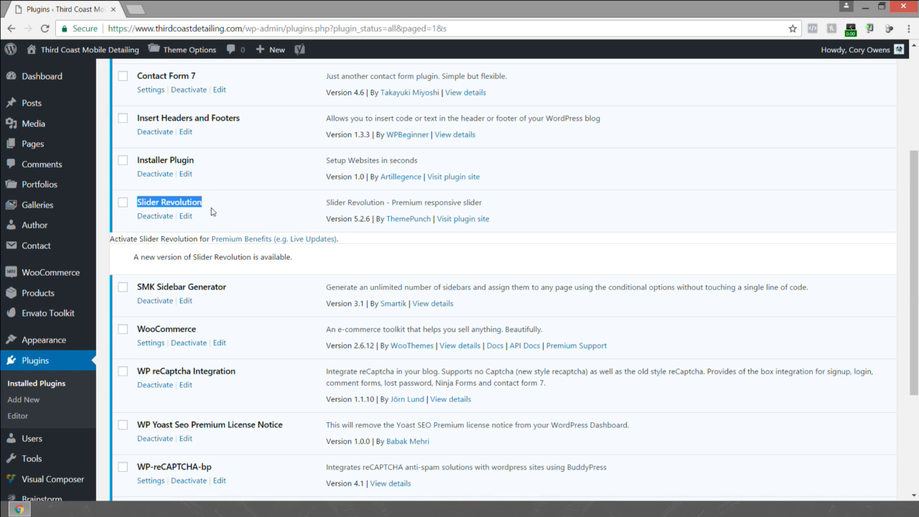
pyautogui.scroll(3, 182, 205)
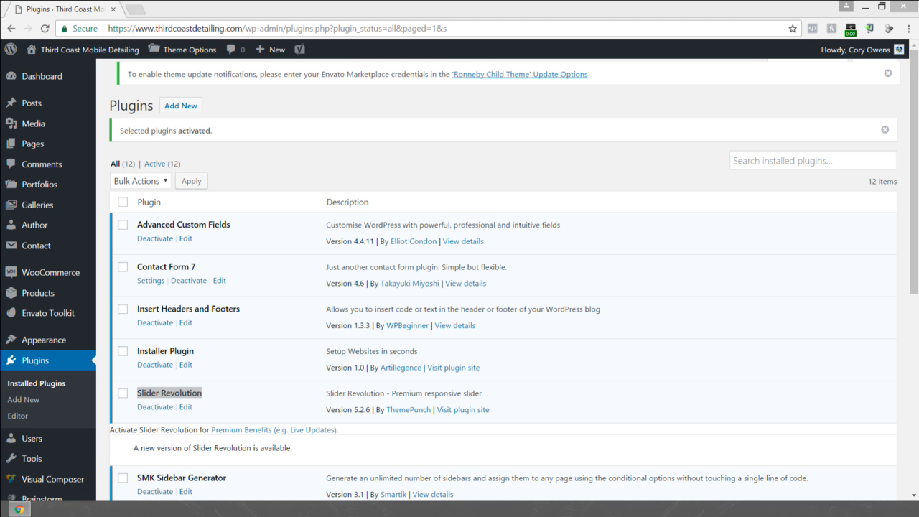
# Step: Switch to FileZilla and connect to the saved site Third Coast Root
pyautogui.click(26, 32)
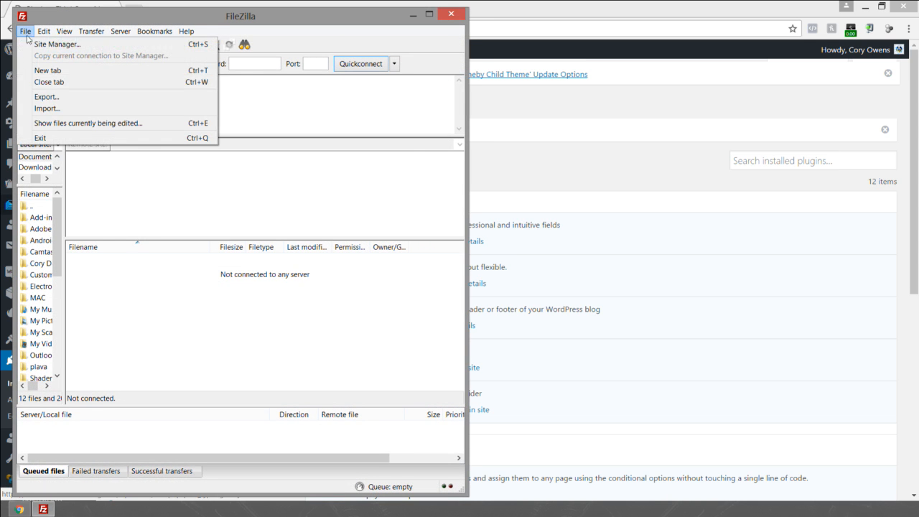
pyautogui.click(57, 44)
pyautogui.scroll(-5, 192, 198)
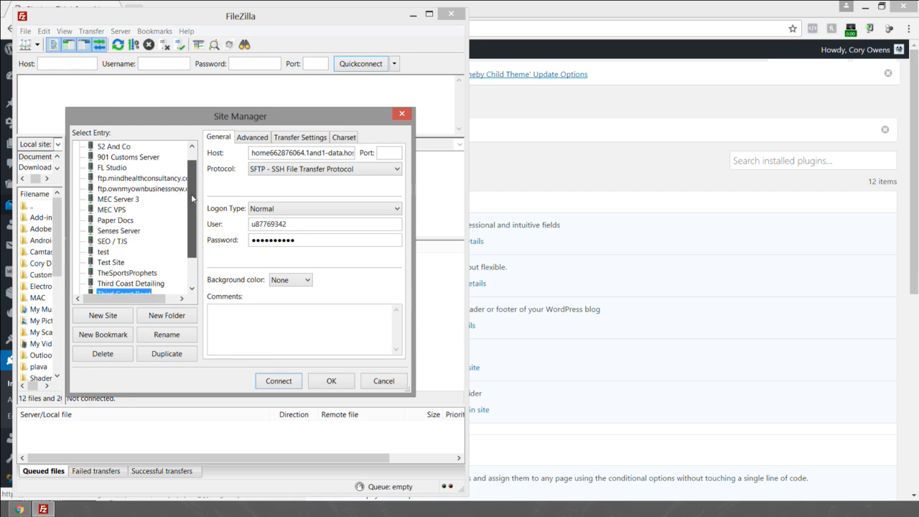
pyautogui.scroll(-2, 192, 198)
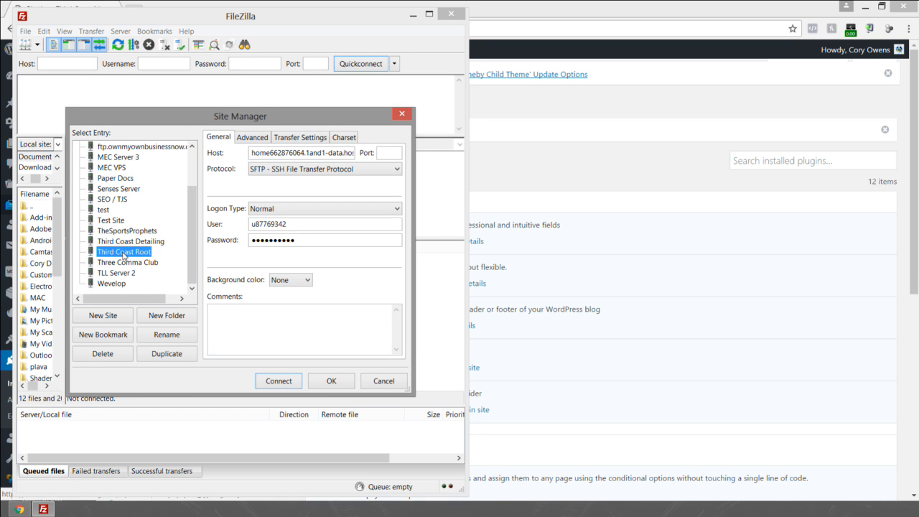
pyautogui.click(297, 382)
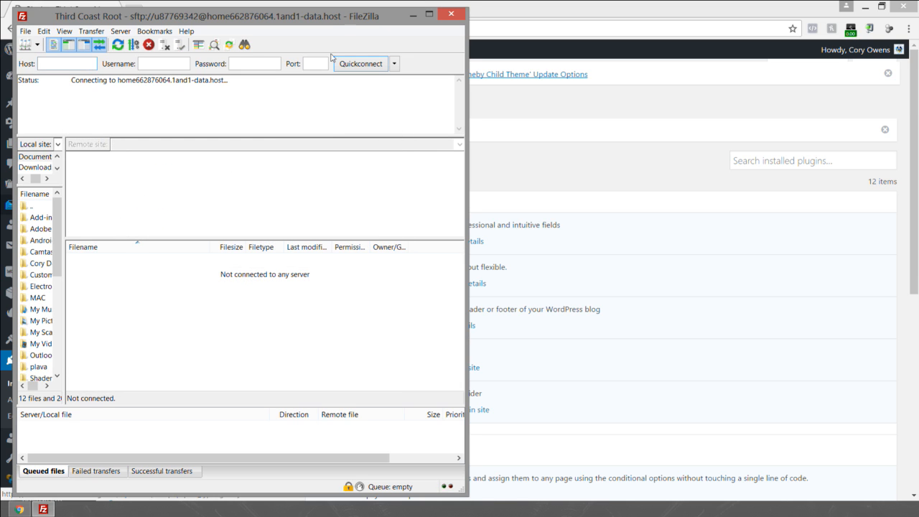
# Step: Arrange the FileZilla window beside the Downloaded Plugins folder window, with the browser minimized
pyautogui.moveTo(336, 19); pyautogui.dragTo(783, 14)
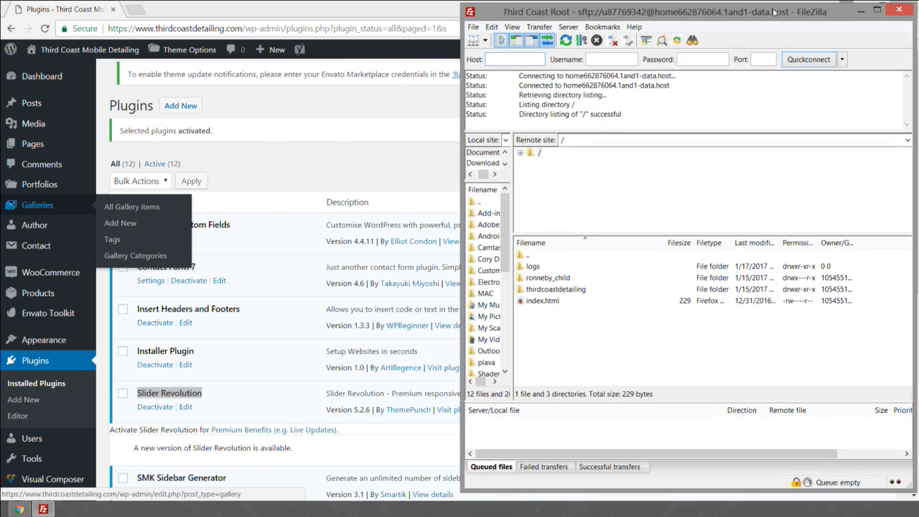
pyautogui.click(441, 5)
pyautogui.click(861, 5)
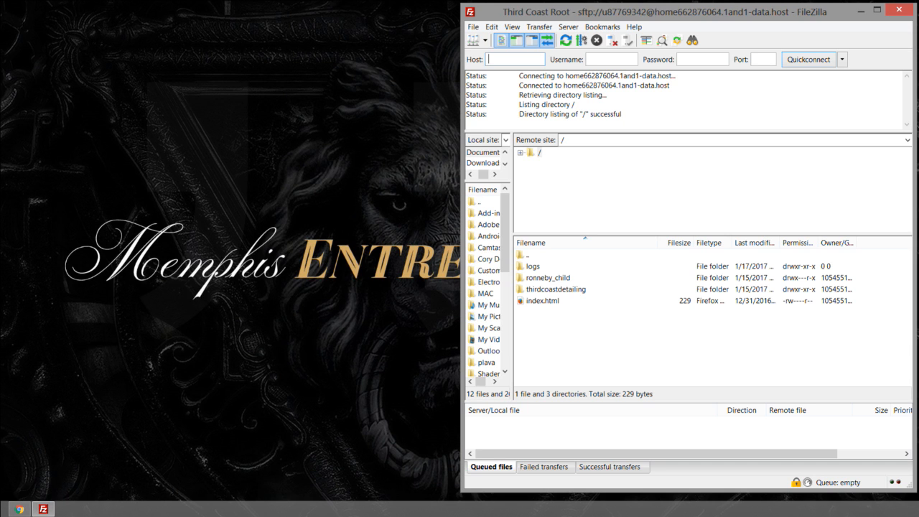
pyautogui.moveTo(0, 81); pyautogui.dragTo(233, 55)
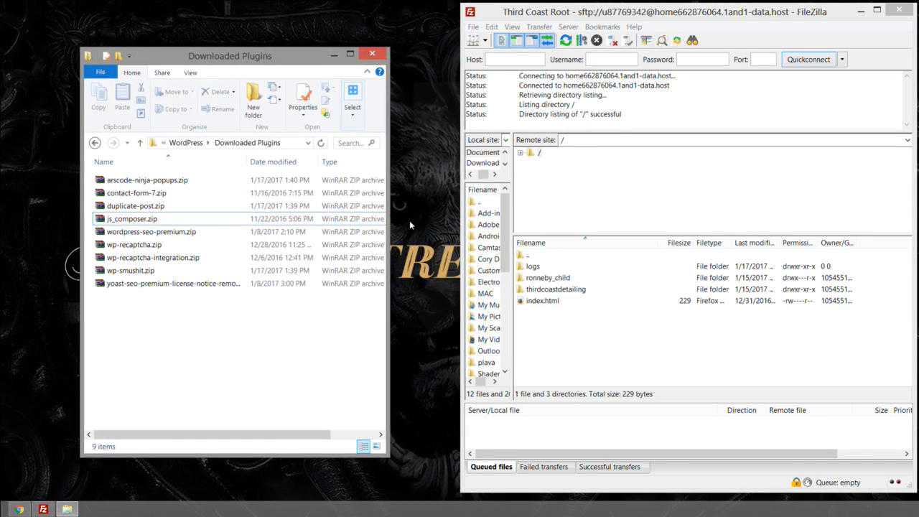
# Step: Open the remote folder /thirdcoastdetailing/wp-content/plugins on the server
pyautogui.doubleClick(562, 290)
pyautogui.doubleClick(545, 278)
pyautogui.doubleClick(544, 268)
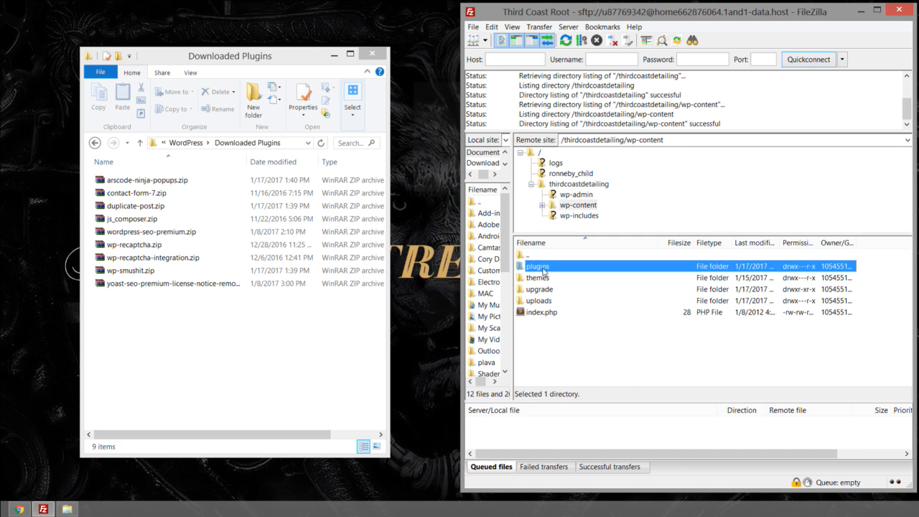
pyautogui.scroll(-1, 543, 276)
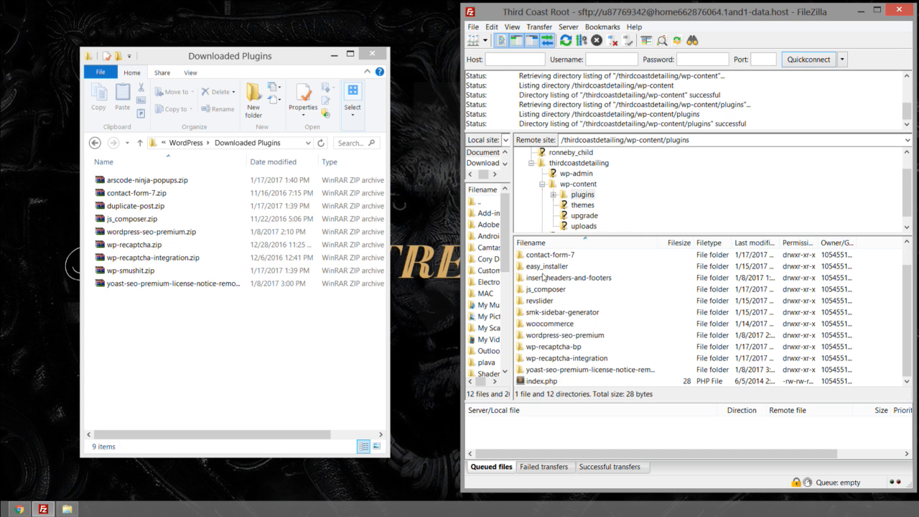
# Step: Compare the plugin folders on the server with the zip archives in the Downloaded Plugins folder
pyautogui.scroll(1, 573, 300)
pyautogui.scroll(-1, 573, 300)
pyautogui.scroll(1, 573, 300)
pyautogui.scroll(-1, 573, 300)
pyautogui.scroll(1, 573, 300)
pyautogui.scroll(-1, 573, 299)
pyautogui.scroll(1, 571, 300)
pyautogui.scroll(-1, 553, 295)
pyautogui.scroll(1, 561, 291)
pyautogui.scroll(-1, 561, 291)
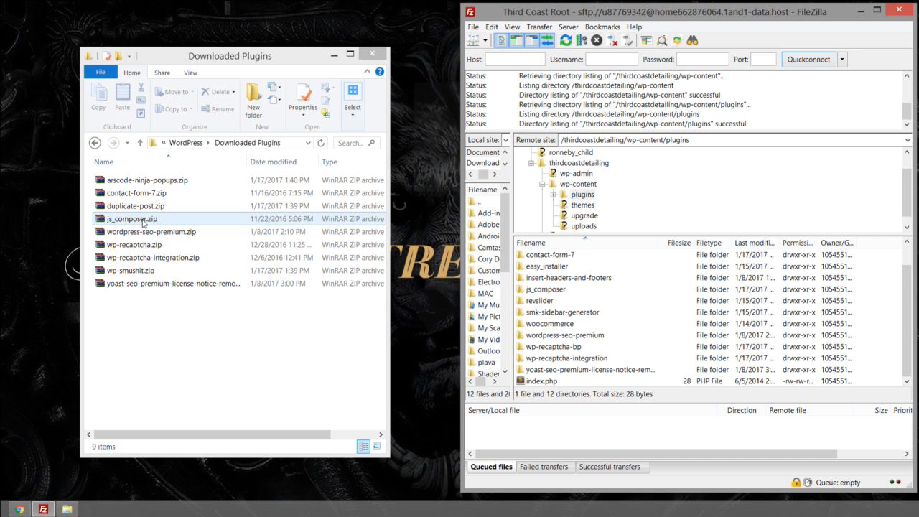
pyautogui.moveTo(194, 329); pyautogui.dragTo(110, 169)
pyautogui.click(180, 323)
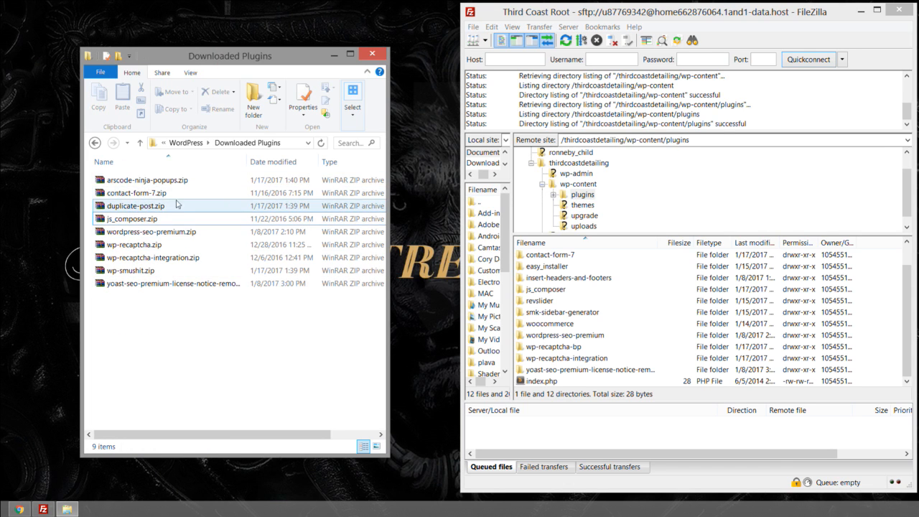
# Step: Delete contact-form-7.zip, js_composer.zip, wp-recaptcha.zip, wp-recaptcha-integration.zip and the Yoast SEO Premium license notice archive from the Downloaded Plugins folder
pyautogui.click(131, 193)
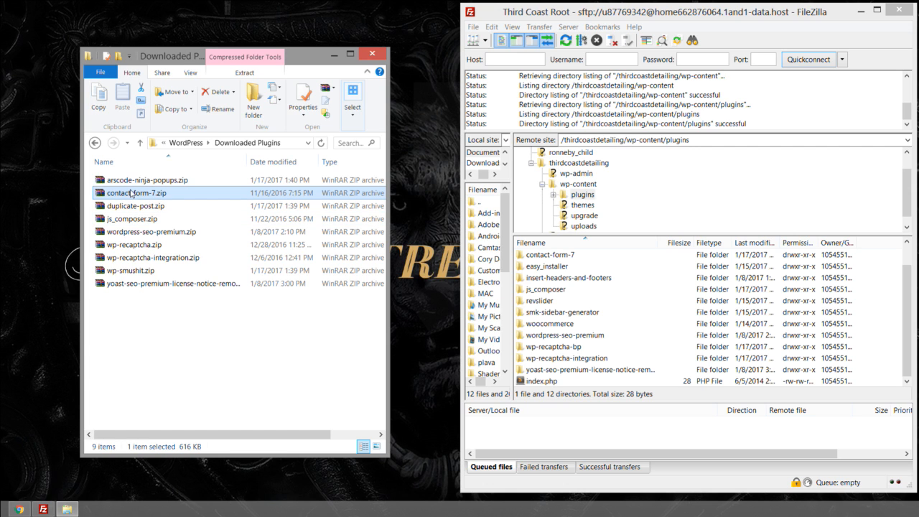
pyautogui.press('Delete')
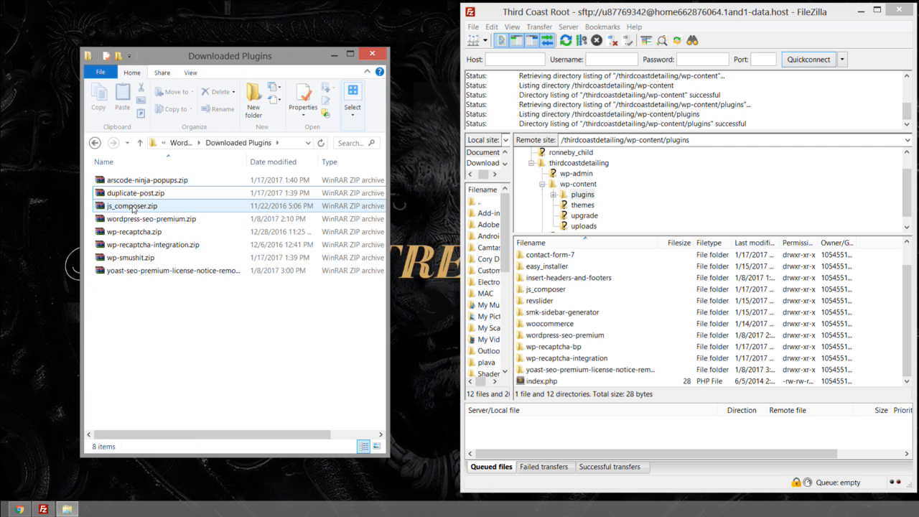
pyautogui.click(133, 209)
pyautogui.press('Delete')
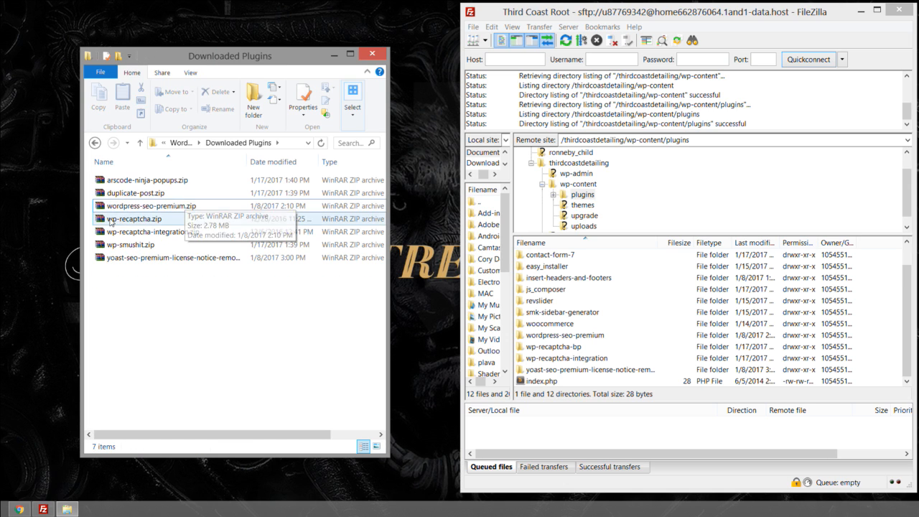
pyautogui.click(118, 220)
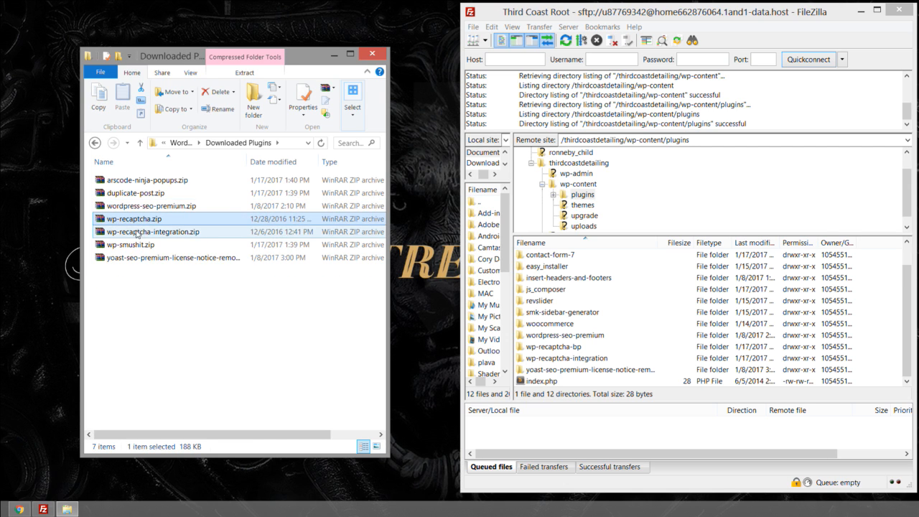
pyautogui.press('Delete')
pyautogui.click(179, 221)
pyautogui.press('Delete')
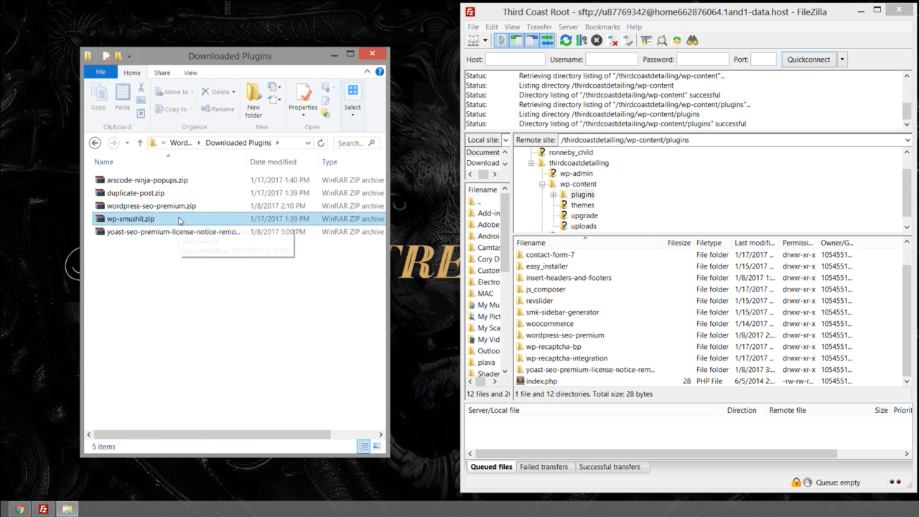
pyautogui.click(134, 229)
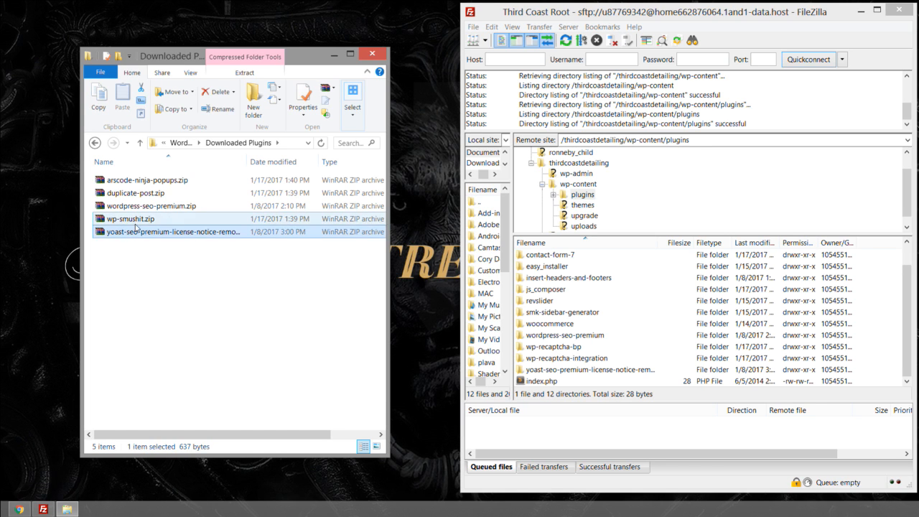
pyautogui.press('Delete')
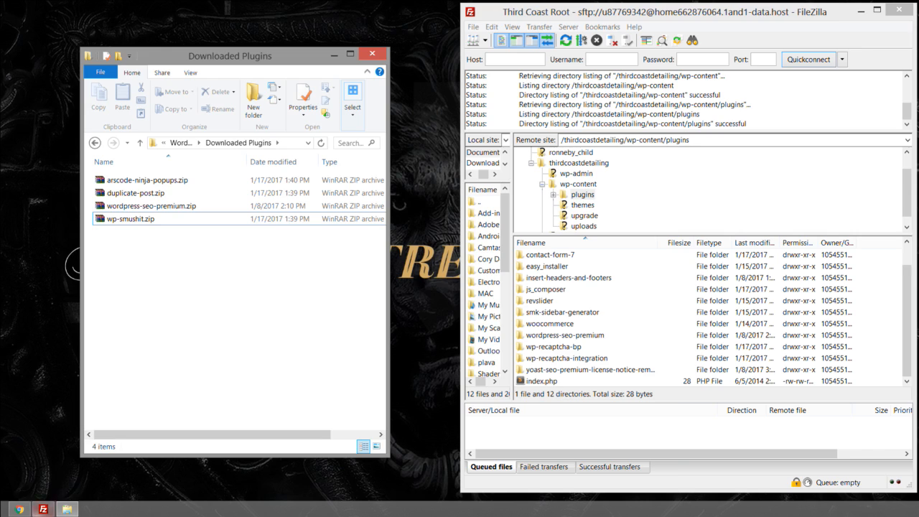
# Step: Check the site's installed plugins for Yoast SEO Premium and delete wordpress-seo-premium.zip from the Downloaded Plugins folder
pyautogui.click(19, 509)
pyautogui.scroll(-5, 188, 382)
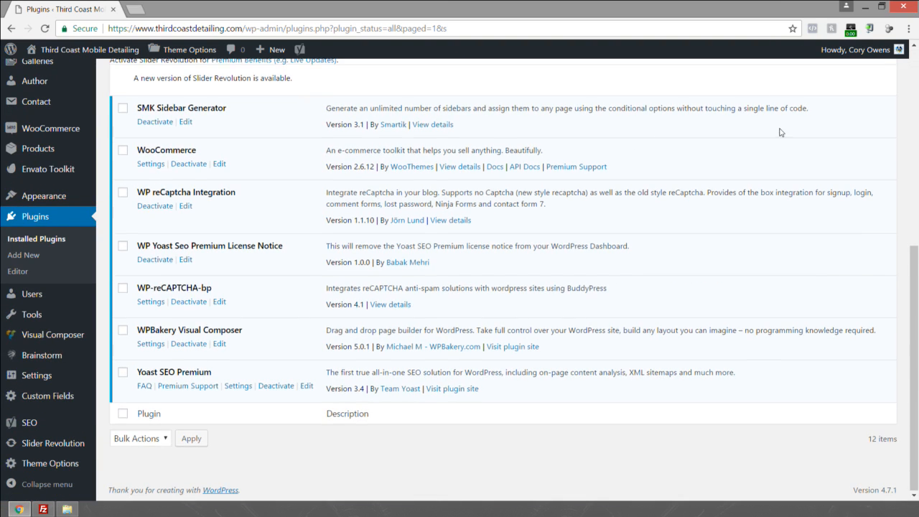
pyautogui.scroll(5, 780, 133)
pyautogui.click(865, 7)
pyautogui.click(165, 208)
pyautogui.press('Delete')
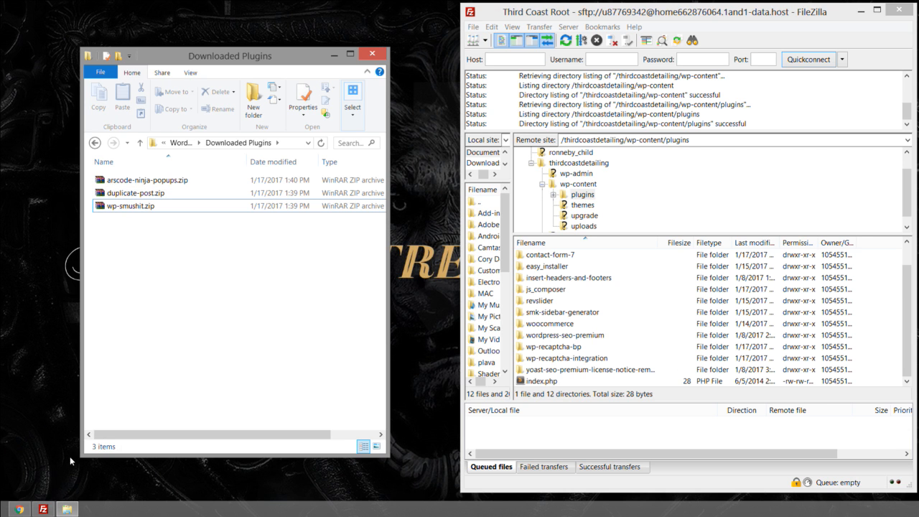
# Step: Check the site's Installed Plugins list in the browser for the plugins matching the remaining archives
pyautogui.click(19, 509)
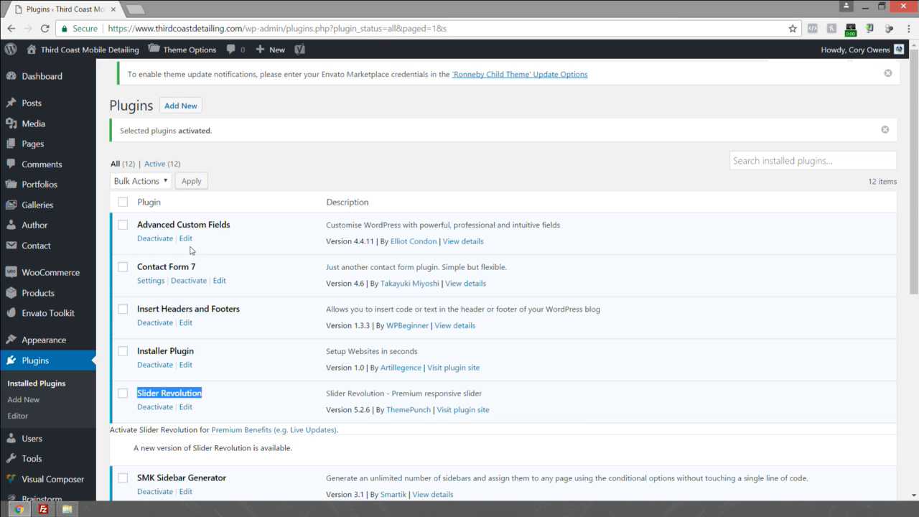
pyautogui.scroll(-5, 186, 262)
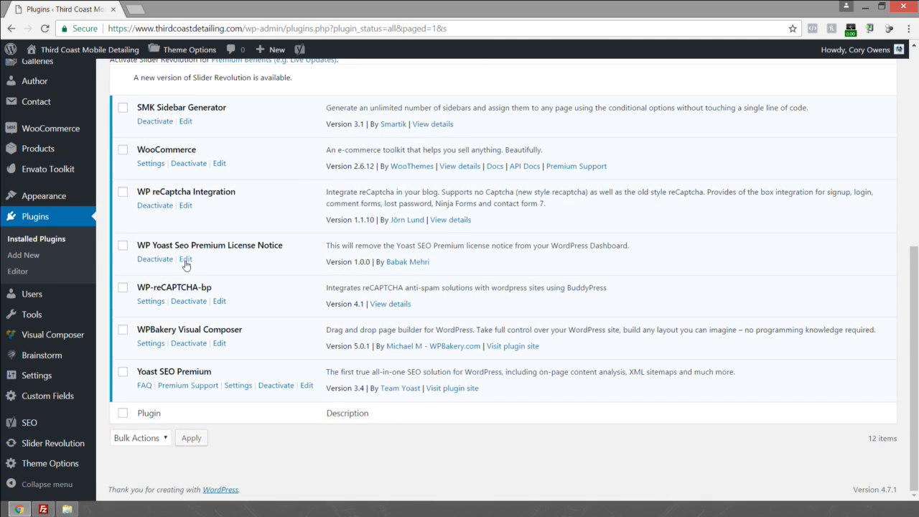
pyautogui.click(863, 6)
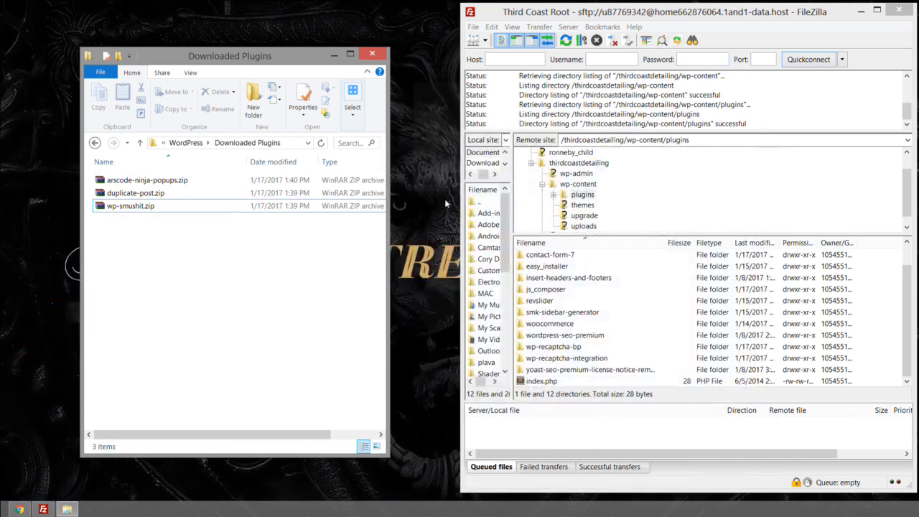
# Step: Extract duplicate-post.zip and wp-smushit.zip directly into the Downloaded Plugins folder
pyautogui.moveTo(183, 229); pyautogui.dragTo(114, 192)
pyautogui.rightClick(116, 192)
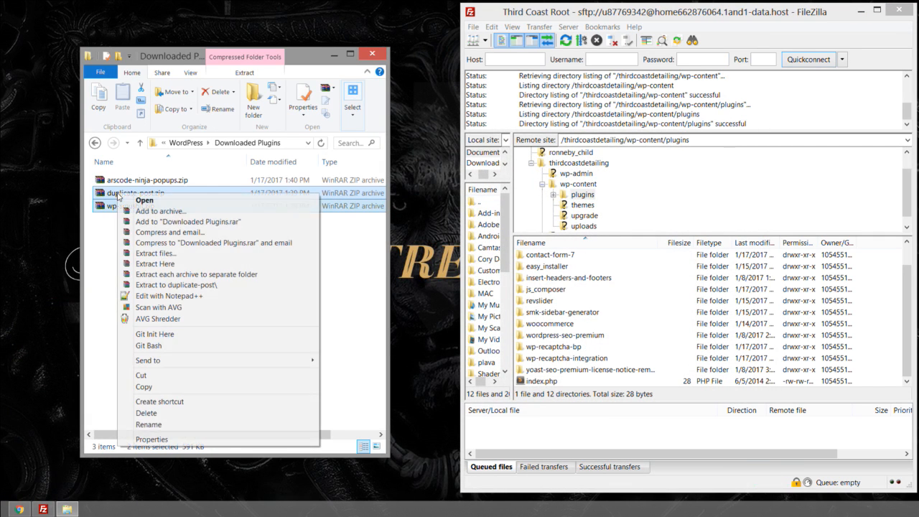
pyautogui.click(163, 264)
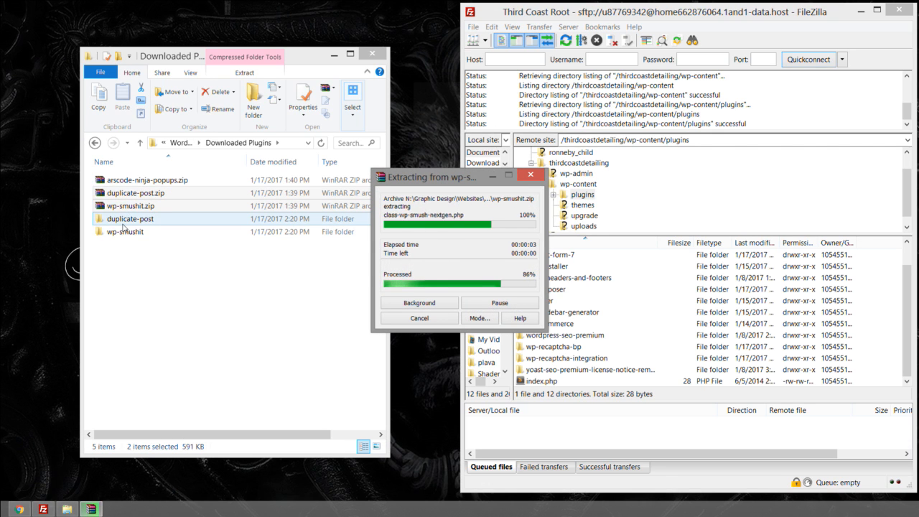
# Step: Upload the extracted duplicate-post and wp-smushit folders to /thirdcoastdetailing/wp-content/plugins and view the list of successful transfers
pyautogui.moveTo(135, 287); pyautogui.dragTo(109, 221)
pyautogui.click(625, 280)
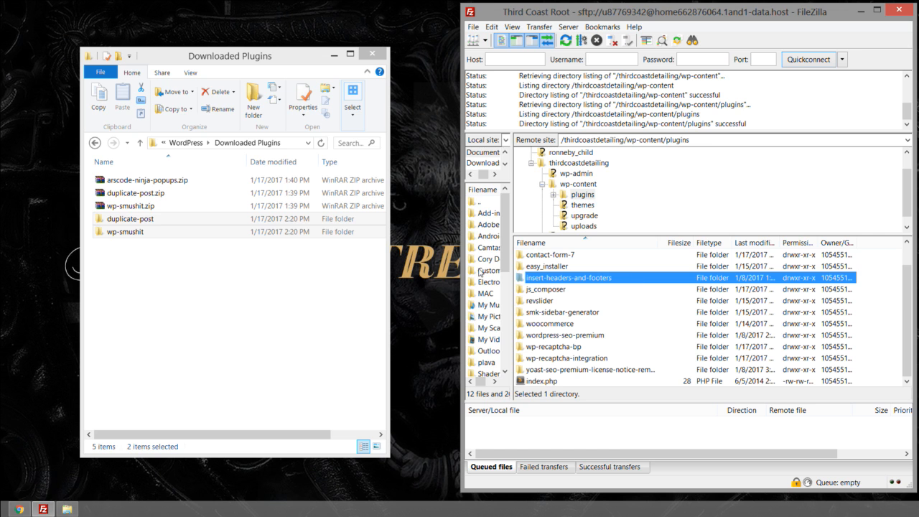
pyautogui.moveTo(124, 226); pyautogui.dragTo(659, 388)
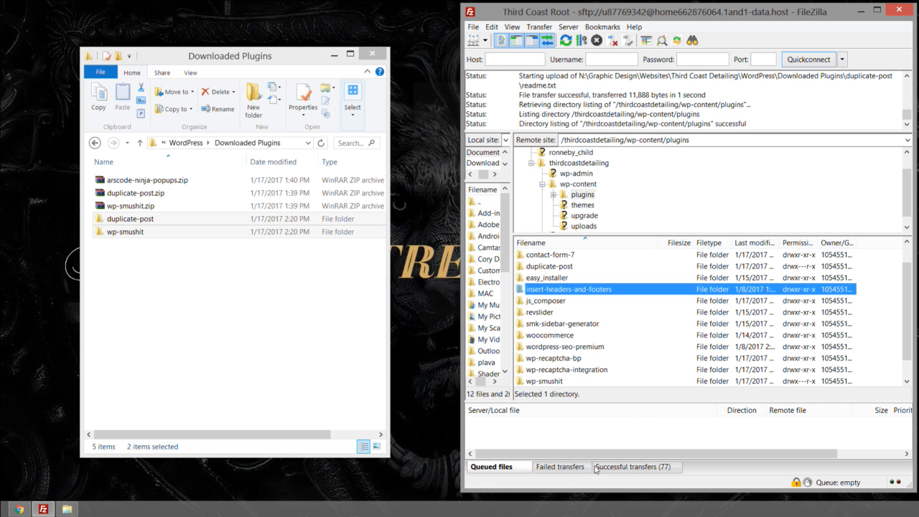
pyautogui.click(627, 470)
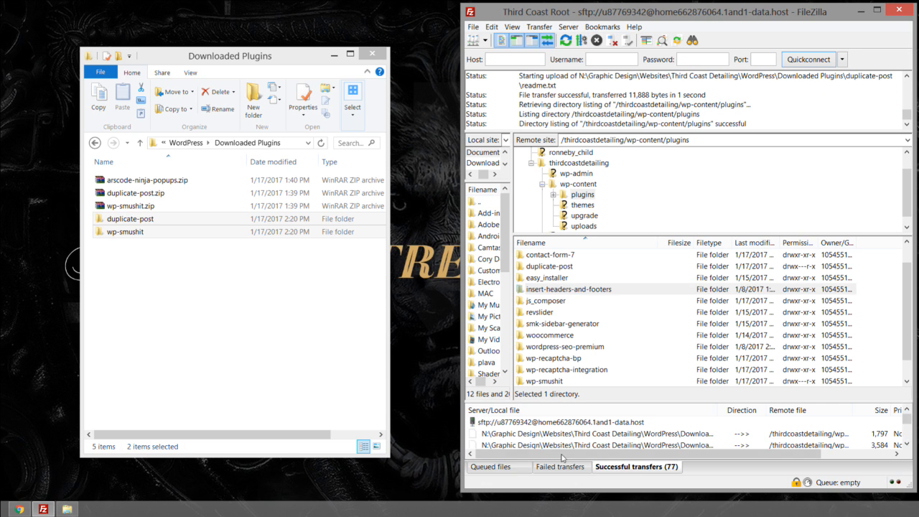
# Step: Inspect the contents of the local duplicate-post and wp-smushit folders to see how the plugin files are arranged
pyautogui.click(138, 228)
pyautogui.moveTo(137, 269); pyautogui.dragTo(115, 219)
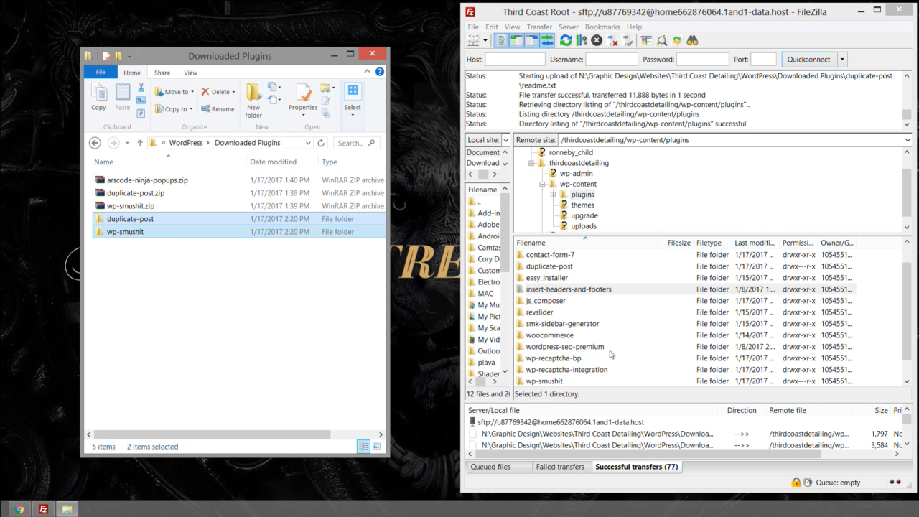
pyautogui.click(209, 260)
pyautogui.doubleClick(121, 219)
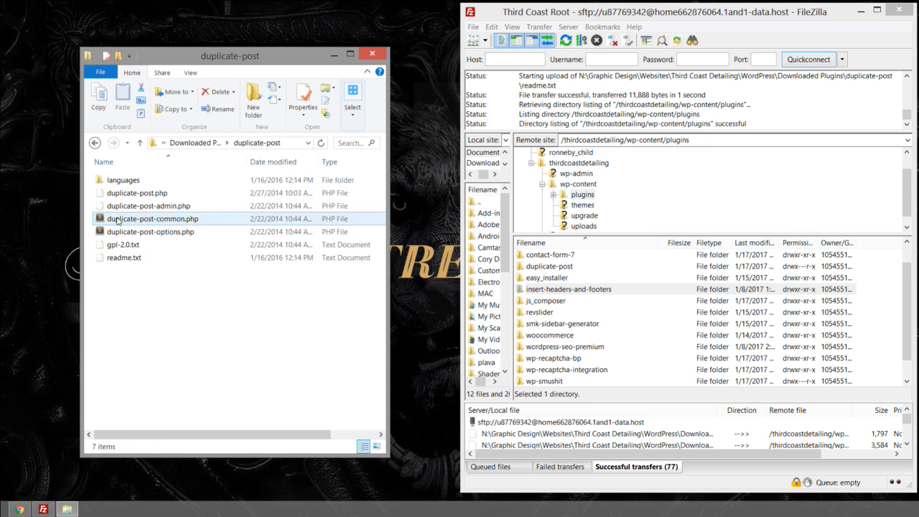
pyautogui.click(96, 143)
pyautogui.click(133, 231)
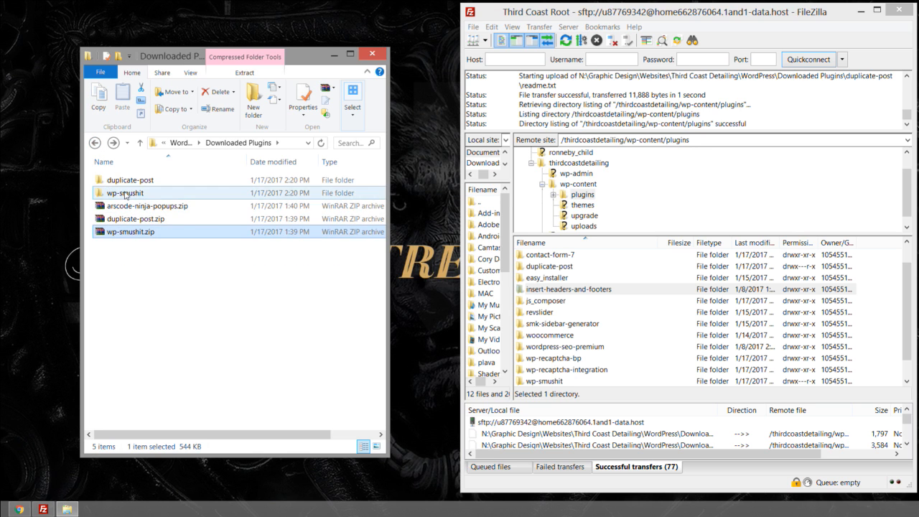
pyautogui.doubleClick(123, 192)
pyautogui.click(94, 143)
pyautogui.doubleClick(118, 180)
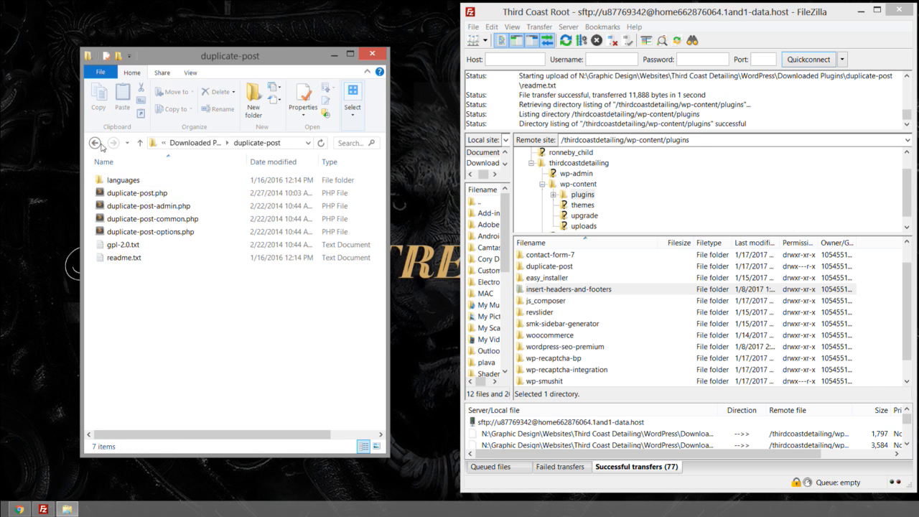
pyautogui.click(94, 143)
pyautogui.doubleClick(118, 192)
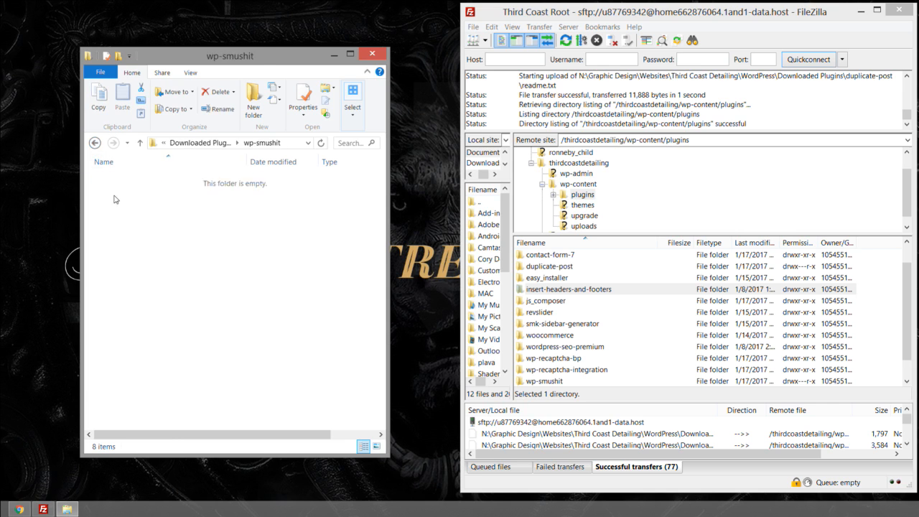
pyautogui.click(94, 142)
# Step: Create a new folder named js_composer in the Downloaded Plugins folder
pyautogui.rightClick(134, 314)
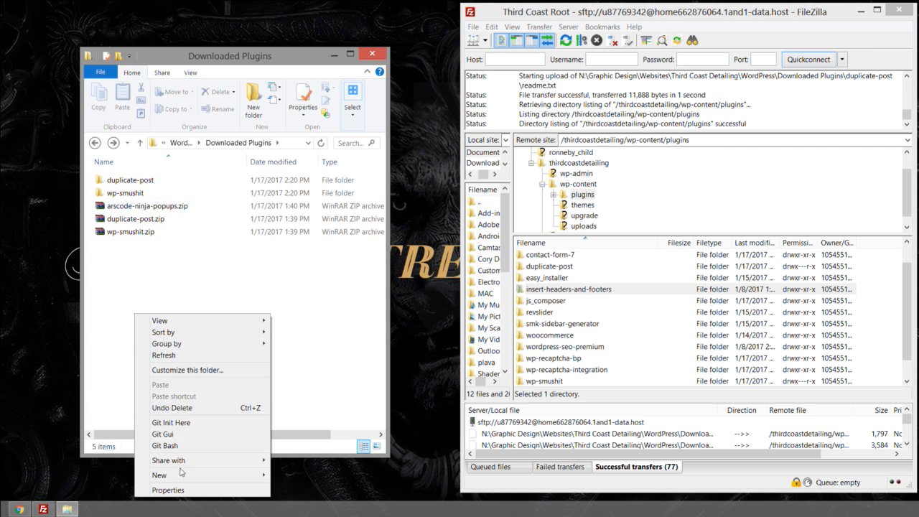
pyautogui.moveTo(227, 475)
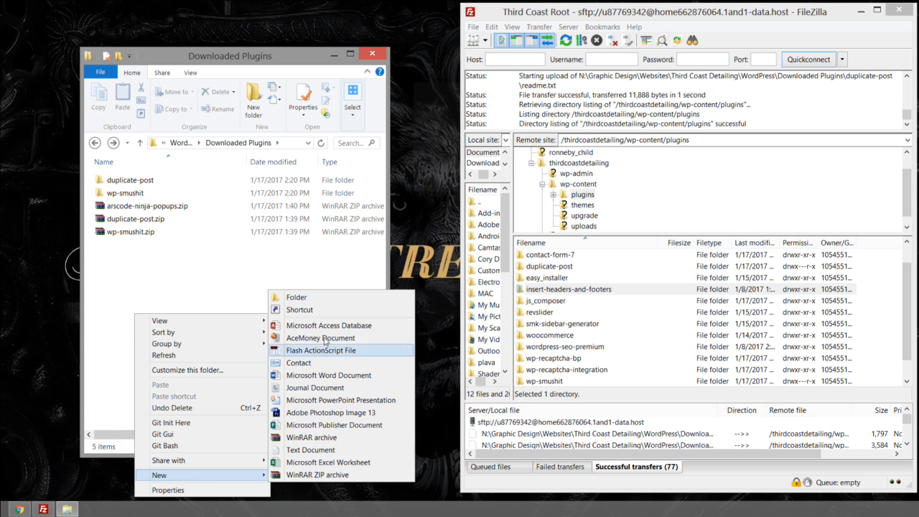
pyautogui.click(331, 298)
pyautogui.write('js')
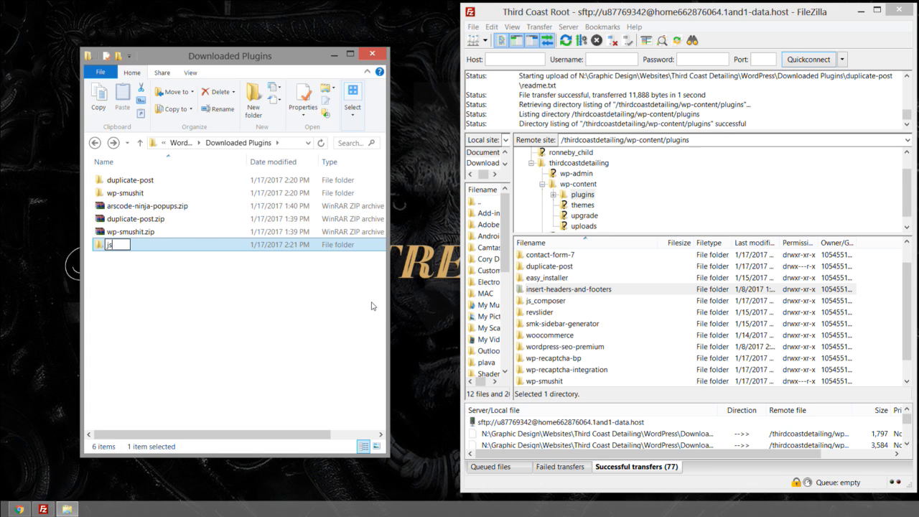
pyautogui.write('_composer')
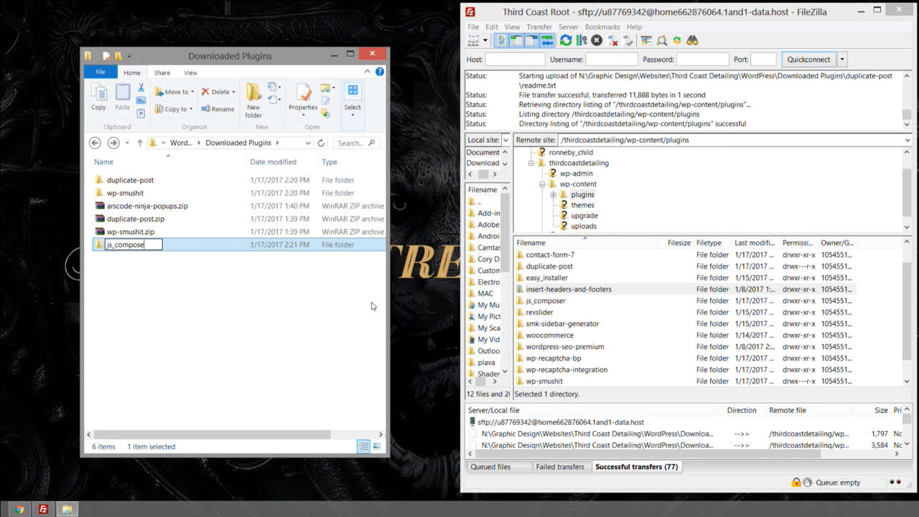
pyautogui.click(173, 286)
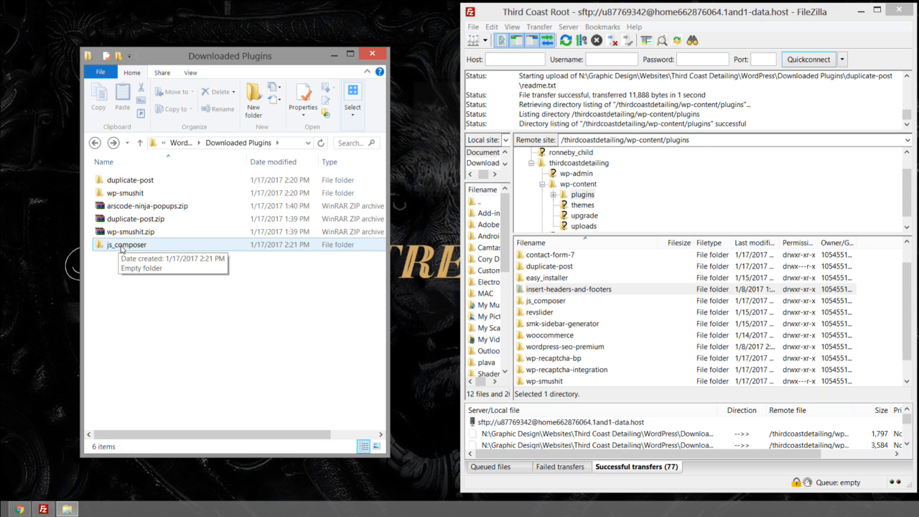
# Step: Create a second js_composer folder nested inside the local js_composer folder
pyautogui.doubleClick(122, 246)
pyautogui.rightClick(130, 277)
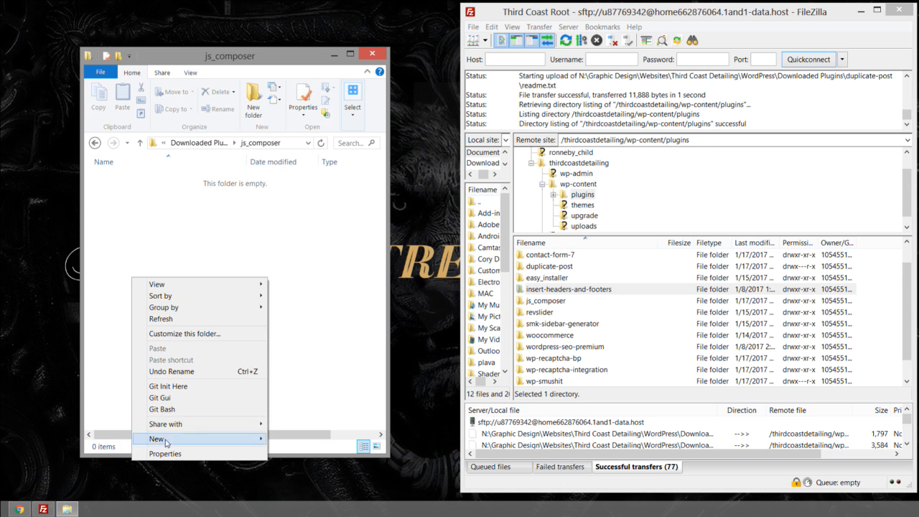
pyautogui.moveTo(165, 447)
pyautogui.click(298, 260)
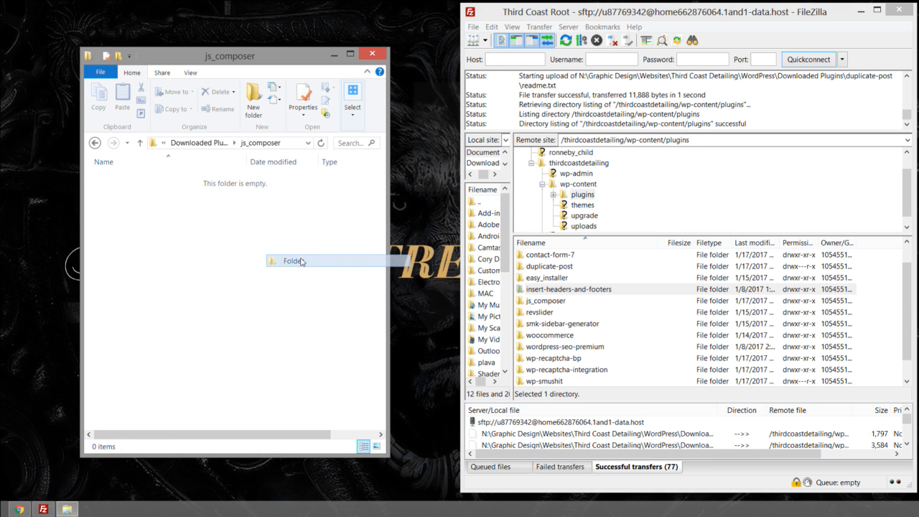
pyautogui.write('js_composer')
pyautogui.press('Return')
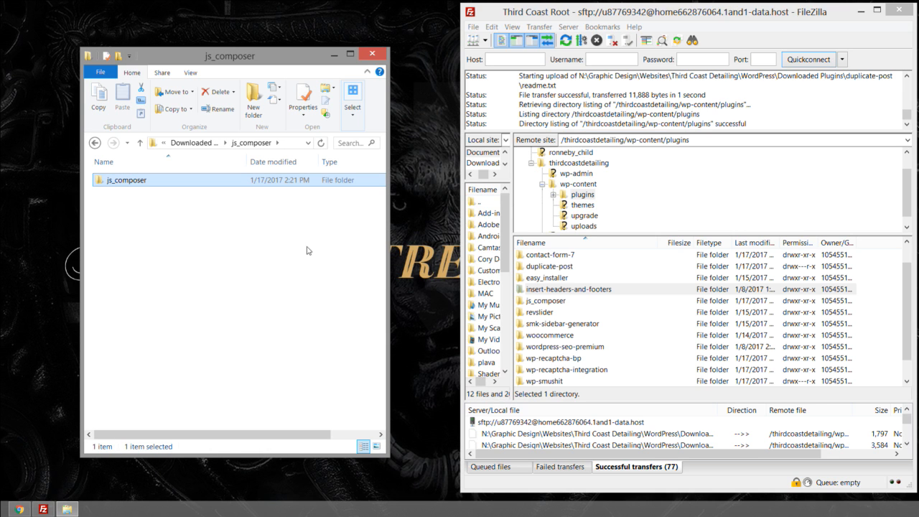
# Step: Examine the nested js_composer folders level by level and return to the Downloaded Plugins folder
pyautogui.doubleClick(128, 185)
pyautogui.moveTo(136, 180); pyautogui.dragTo(89, 409)
pyautogui.moveTo(217, 422); pyautogui.dragTo(146, 188)
pyautogui.click(94, 142)
pyautogui.click(94, 143)
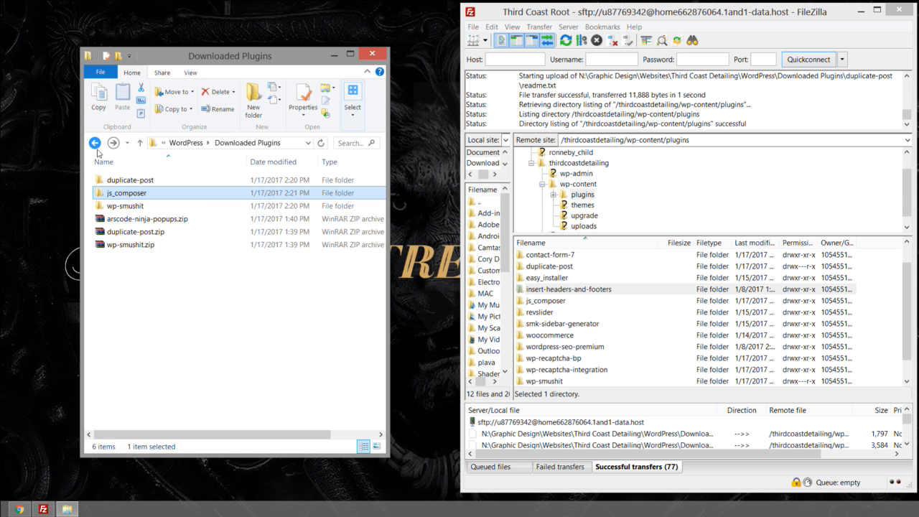
pyautogui.moveTo(112, 197)
pyautogui.mouseDown()
pyautogui.moveTo(130, 192)
pyautogui.moveTo(120, 194)
pyautogui.mouseUp()
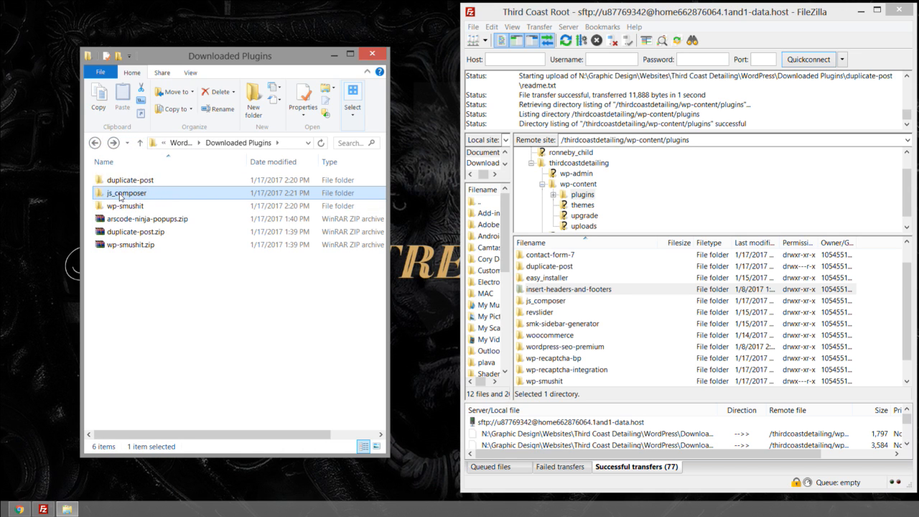
pyautogui.doubleClick(119, 195)
pyautogui.doubleClick(119, 180)
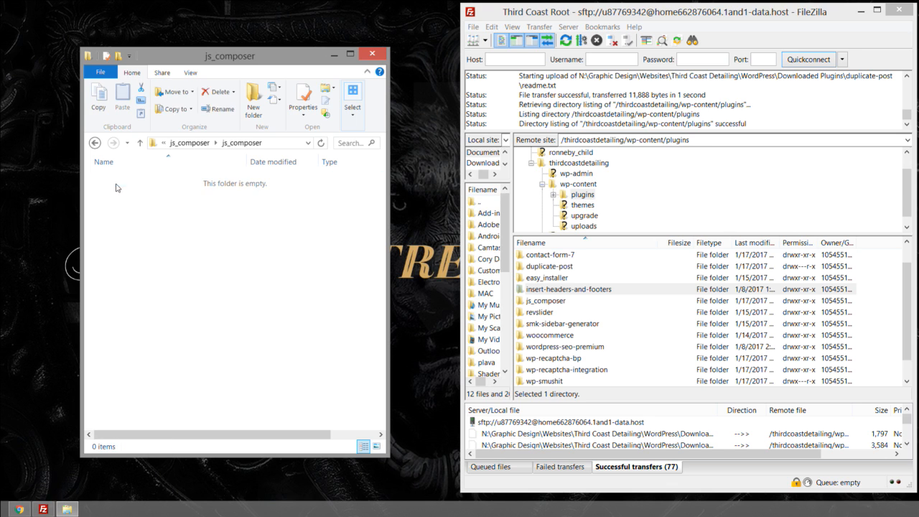
pyautogui.click(94, 142)
pyautogui.click(94, 142)
# Step: Look through the local duplicate-post folder as the example of a correctly structured plugin folder
pyautogui.click(127, 184)
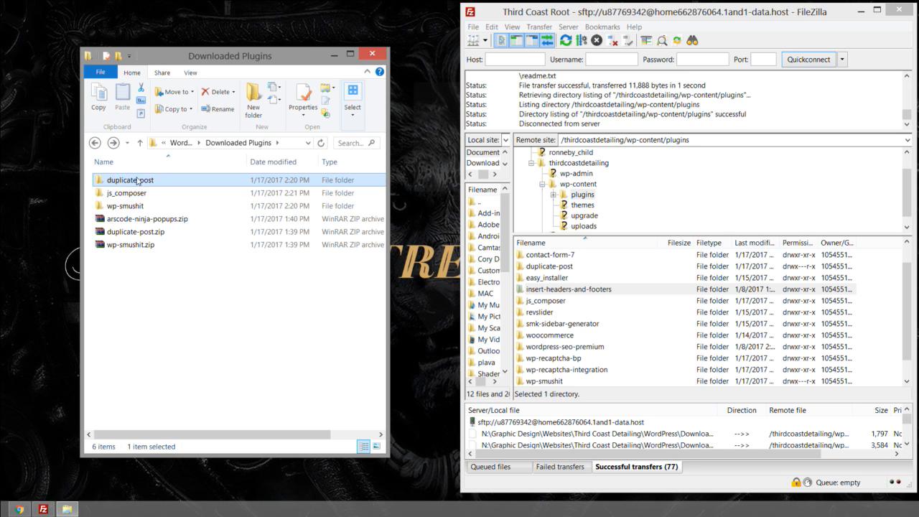
pyautogui.doubleClick(127, 183)
pyautogui.moveTo(227, 306); pyautogui.dragTo(91, 148)
pyautogui.click(94, 143)
# Step: Delete the duplicate-post, js_composer and wp-smushit folders plus duplicate-post.zip and wp-smushit.zip from the Downloaded Plugins folder
pyautogui.moveTo(125, 184); pyautogui.dragTo(134, 182)
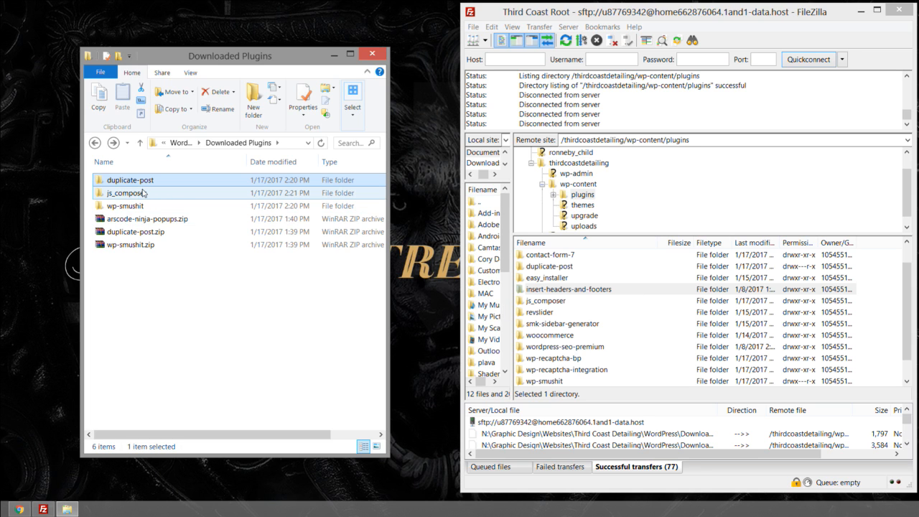
pyautogui.keyDown('shift'); pyautogui.click(132, 206); pyautogui.keyUp('shift')
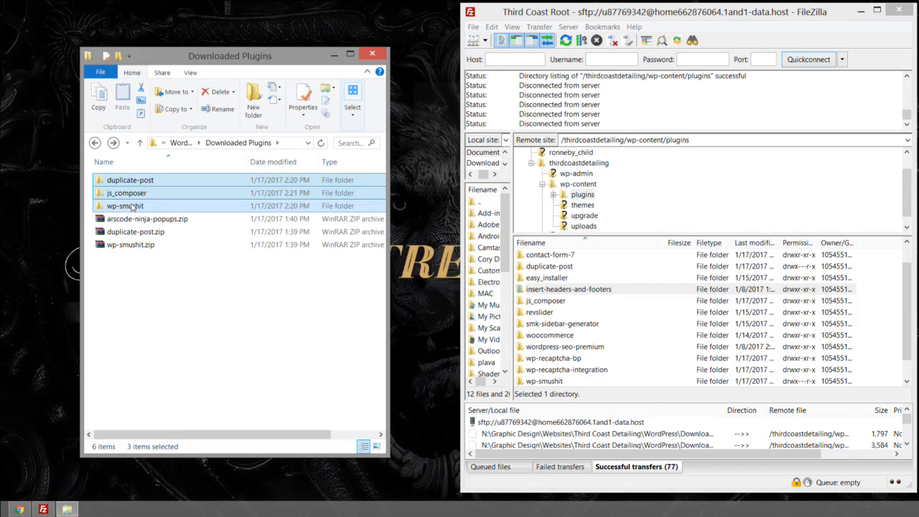
pyautogui.press('Delete')
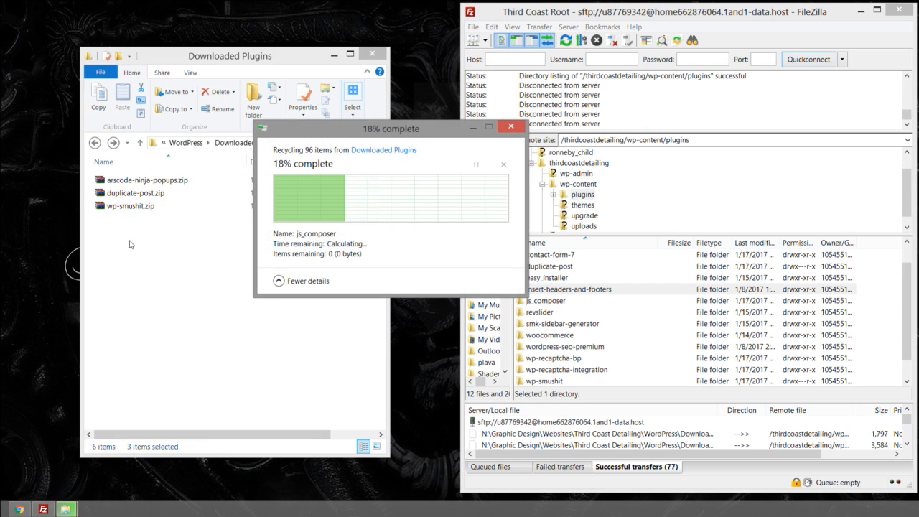
pyautogui.click(122, 206)
pyautogui.keyDown('shift'); pyautogui.click(127, 194); pyautogui.keyUp('shift')
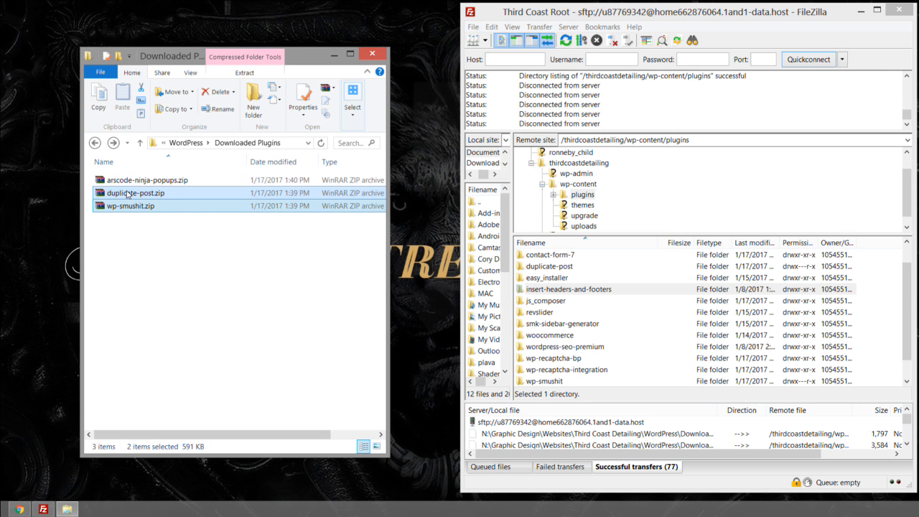
pyautogui.press('Delete')
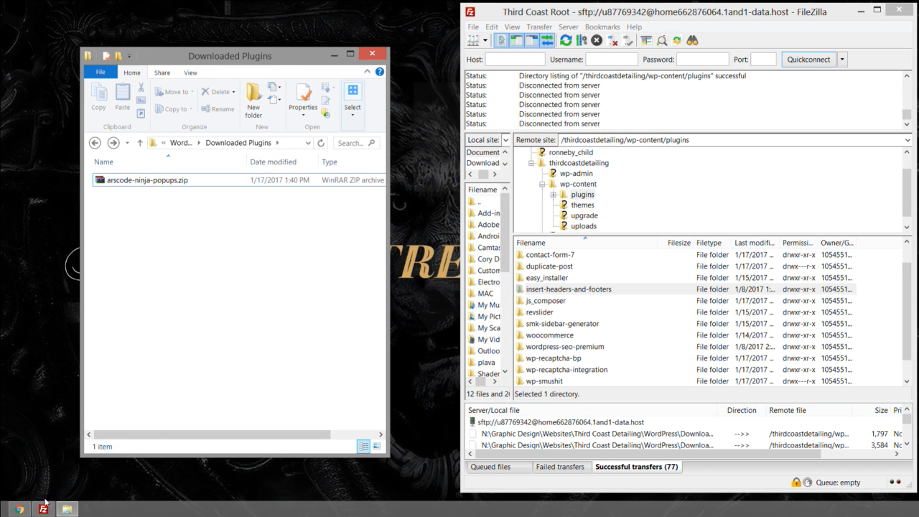
# Step: Locate duplicate-post and wp-smushit in the server's plugins folder and reload the site's Installed Plugins page
pyautogui.click(19, 509)
pyautogui.scroll(3, 178, 96)
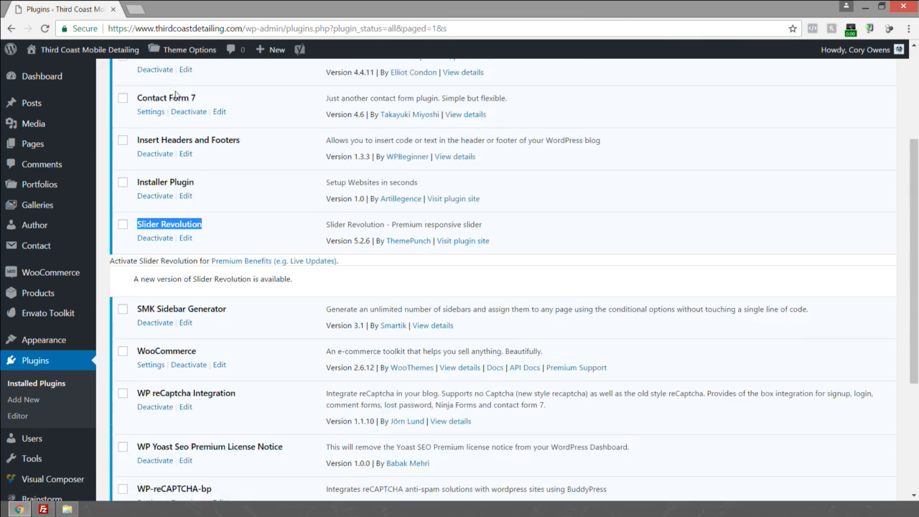
pyautogui.scroll(2, 176, 95)
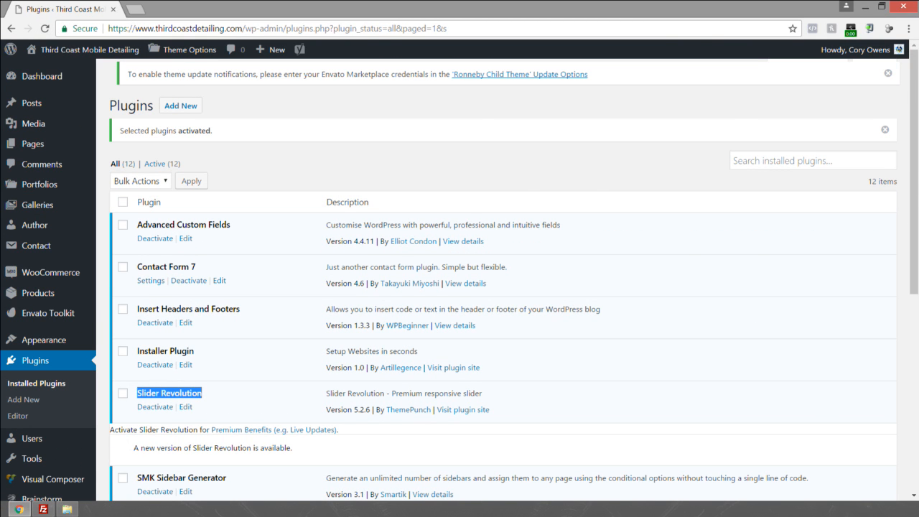
pyautogui.click(43, 509)
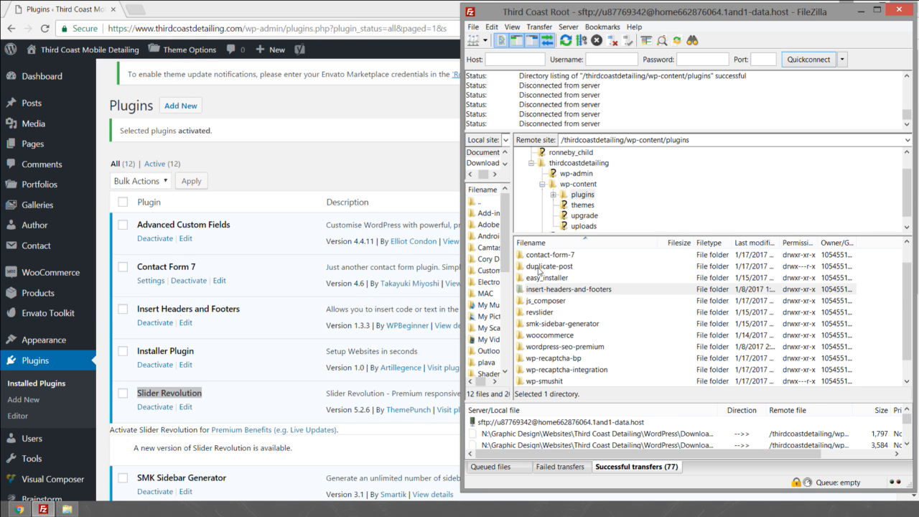
pyautogui.click(540, 269)
pyautogui.click(544, 381)
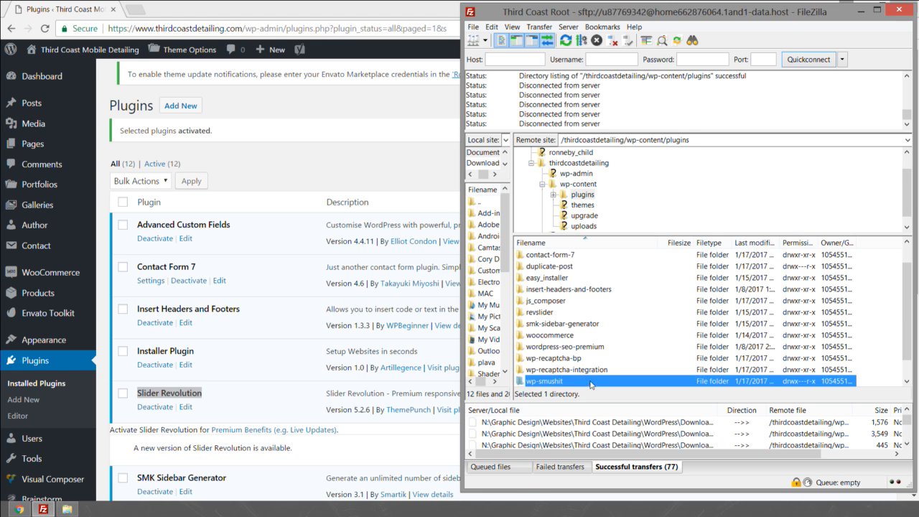
pyautogui.click(45, 29)
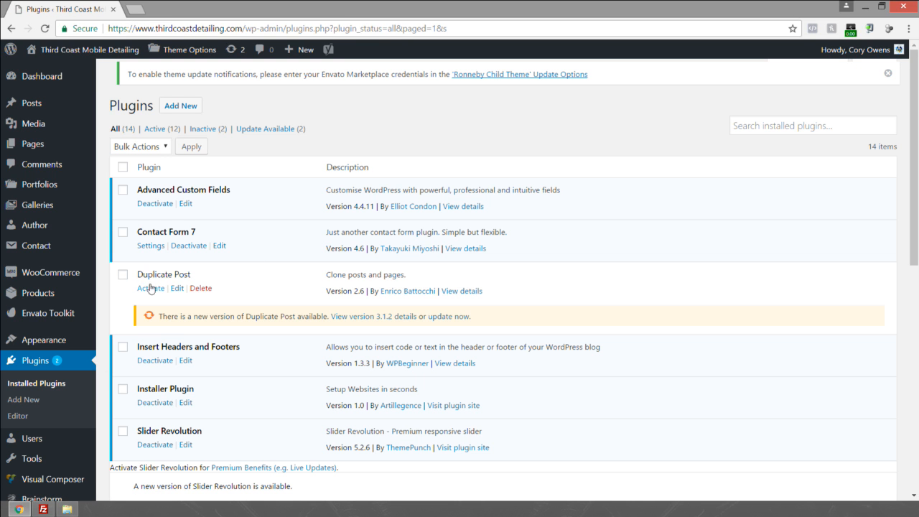
# Step: Update the Duplicate Post plugin to version 3.1.2 and WP Smush to version 2.5.3
pyautogui.click(445, 316)
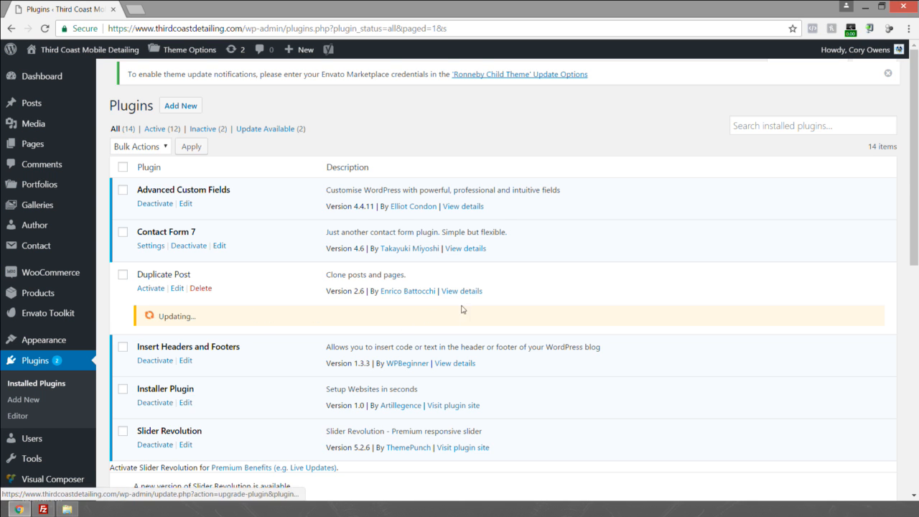
pyautogui.scroll(-6, 192, 302)
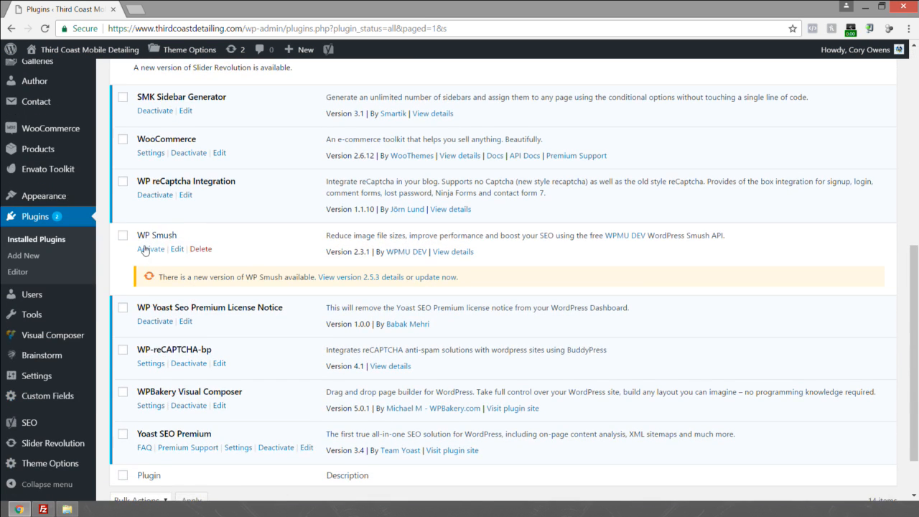
pyautogui.click(432, 278)
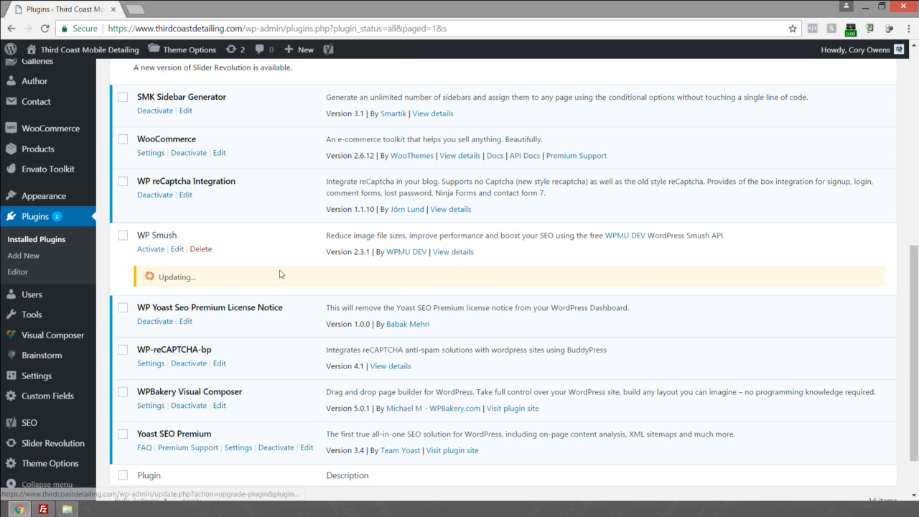
pyautogui.scroll(1, 282, 271)
pyautogui.scroll(2, 282, 270)
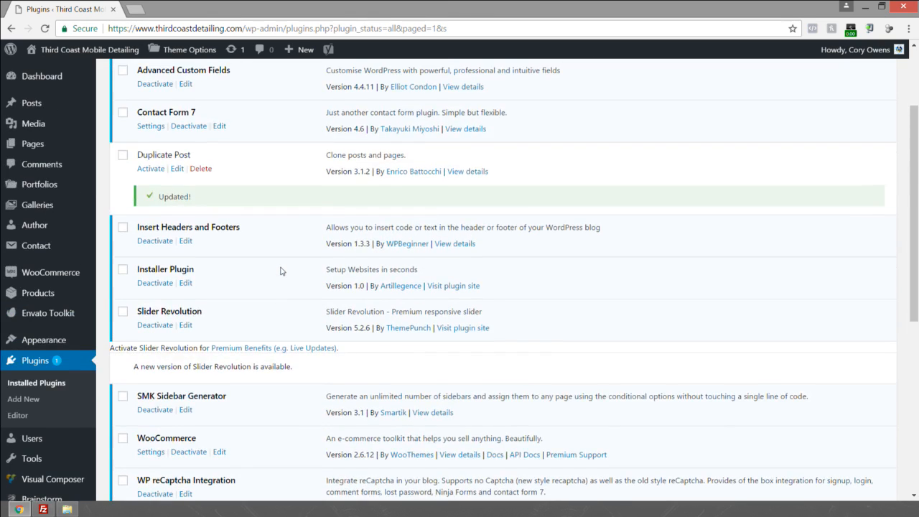
pyautogui.scroll(-2, 281, 271)
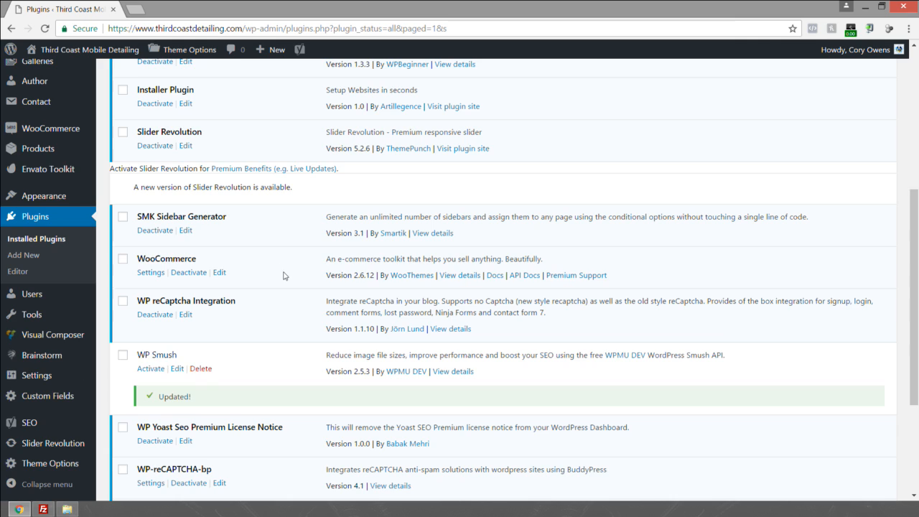
pyautogui.scroll(3, 284, 275)
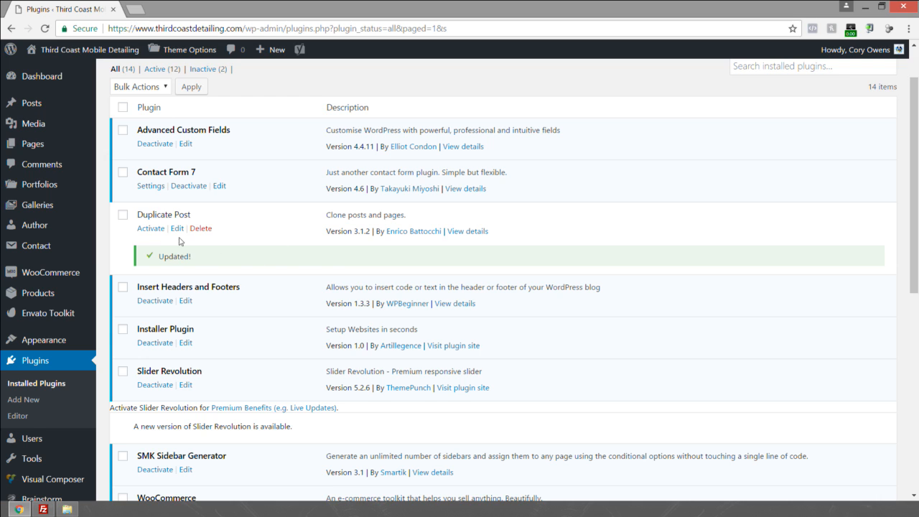
pyautogui.scroll(-6, 180, 241)
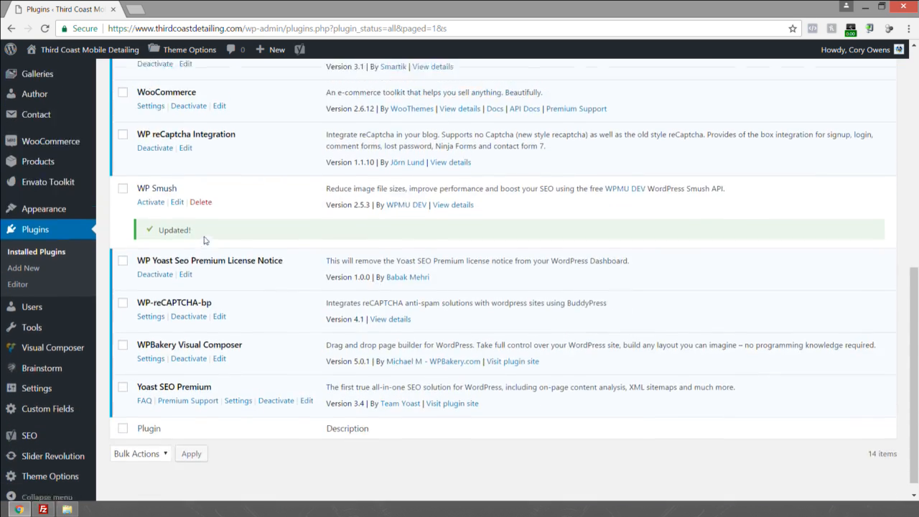
pyautogui.scroll(1, 204, 239)
# Step: Upload arscode-ninja-popups.zip from the Downloaded Plugins folder as a new plugin and install it
pyautogui.click(20, 509)
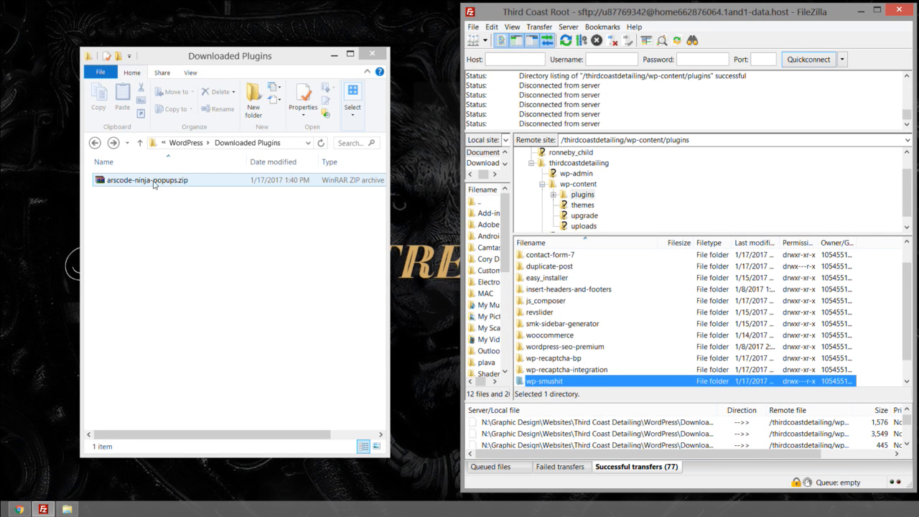
pyautogui.click(20, 509)
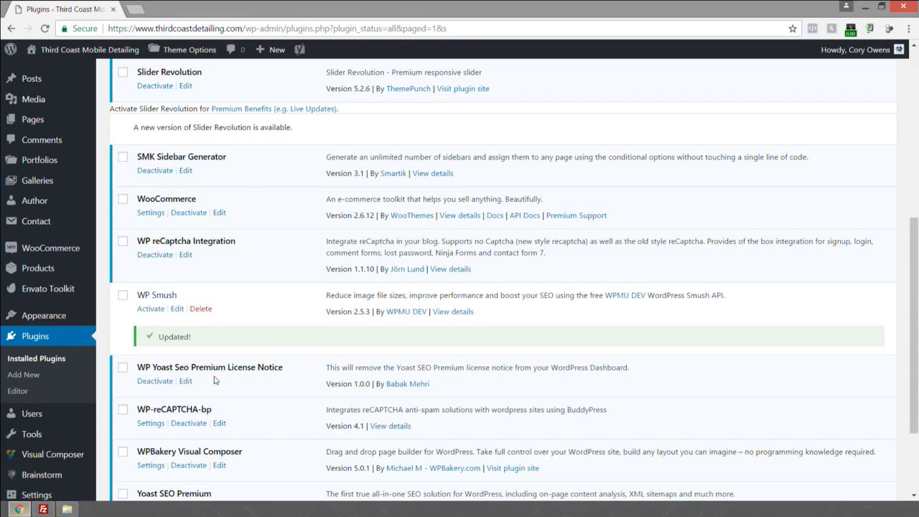
pyautogui.scroll(5, 219, 216)
pyautogui.scroll(1, 224, 226)
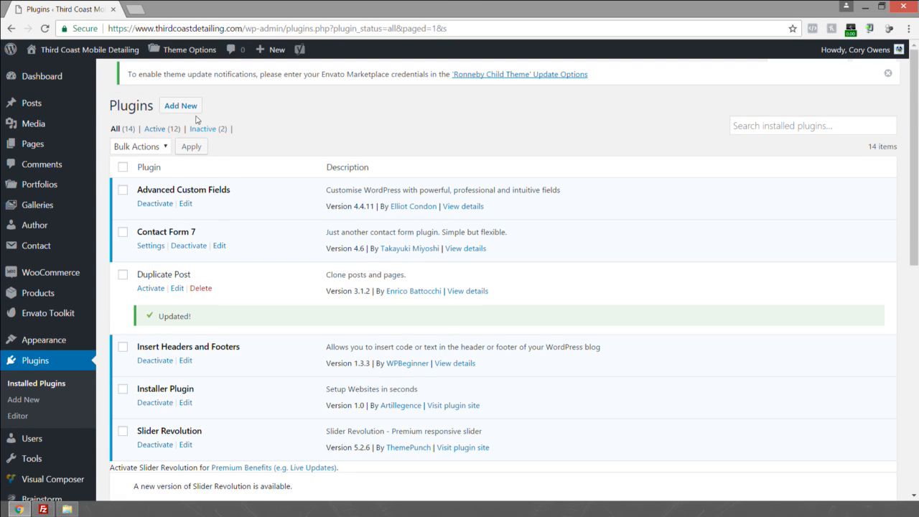
pyautogui.click(175, 109)
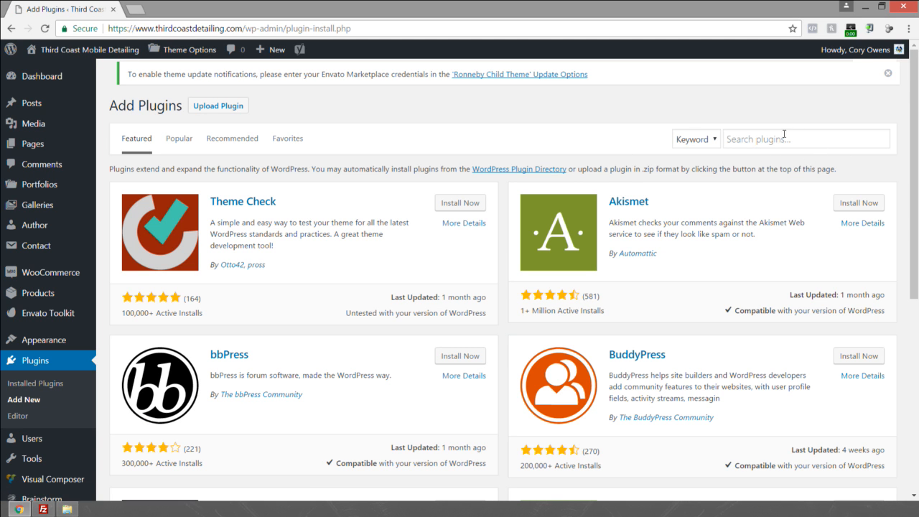
pyautogui.click(217, 108)
pyautogui.click(430, 215)
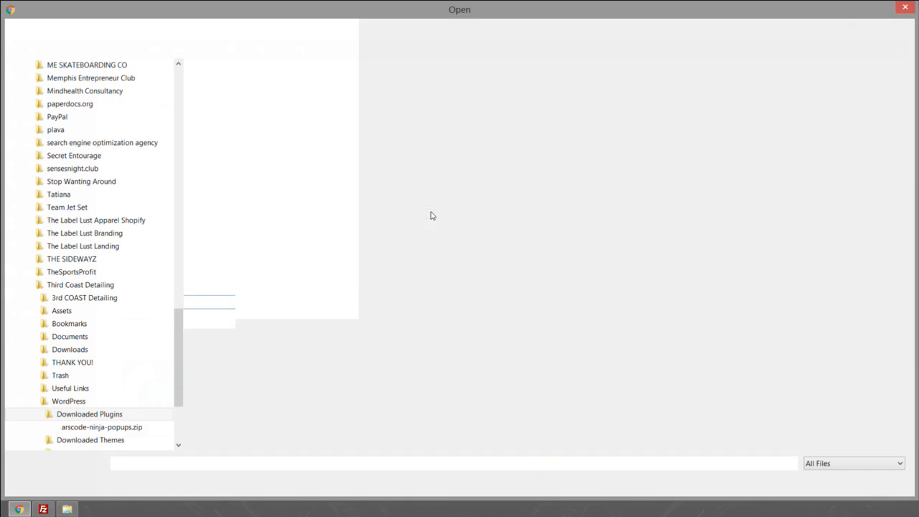
pyautogui.click(222, 91)
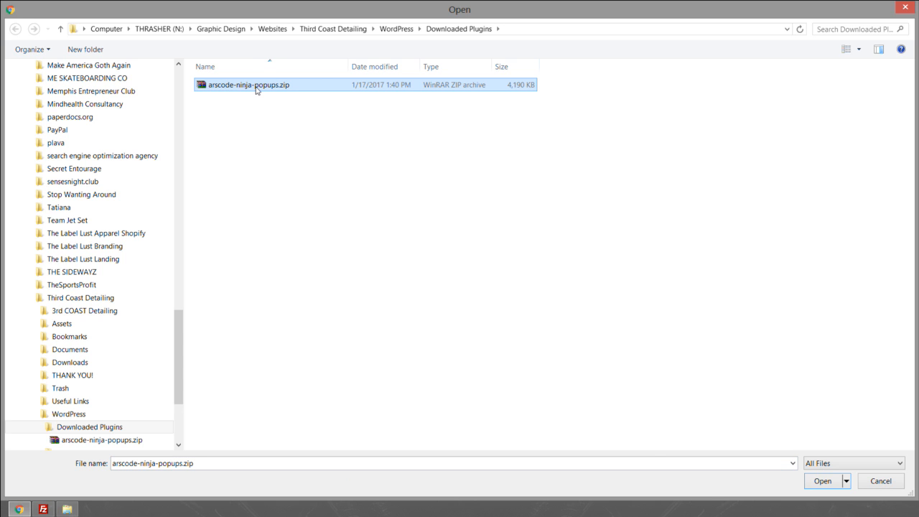
pyautogui.click(823, 481)
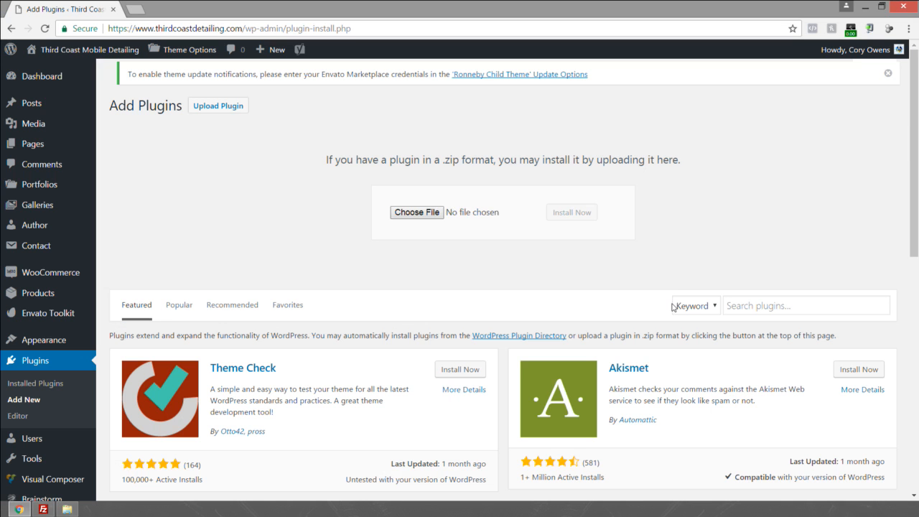
pyautogui.click(589, 216)
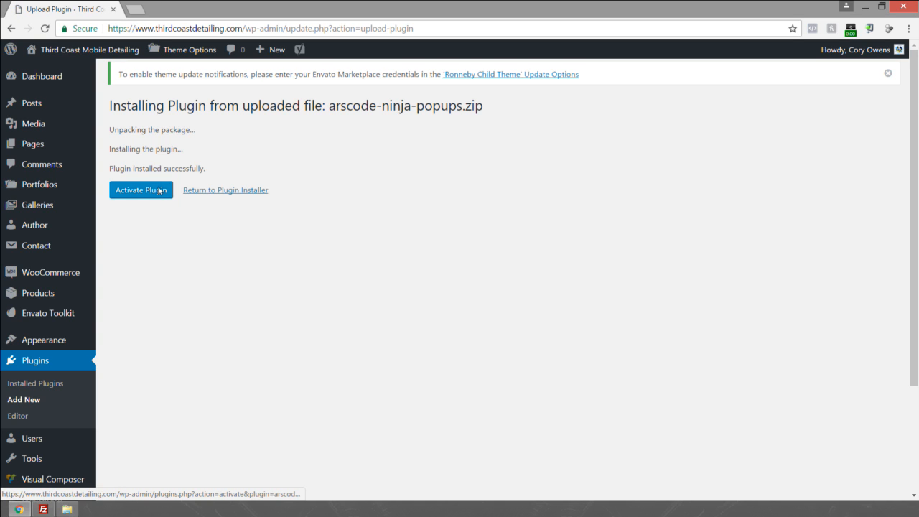
# Step: Leave the installation result for the installed plugins list and activate Duplicate Post
pyautogui.click(207, 192)
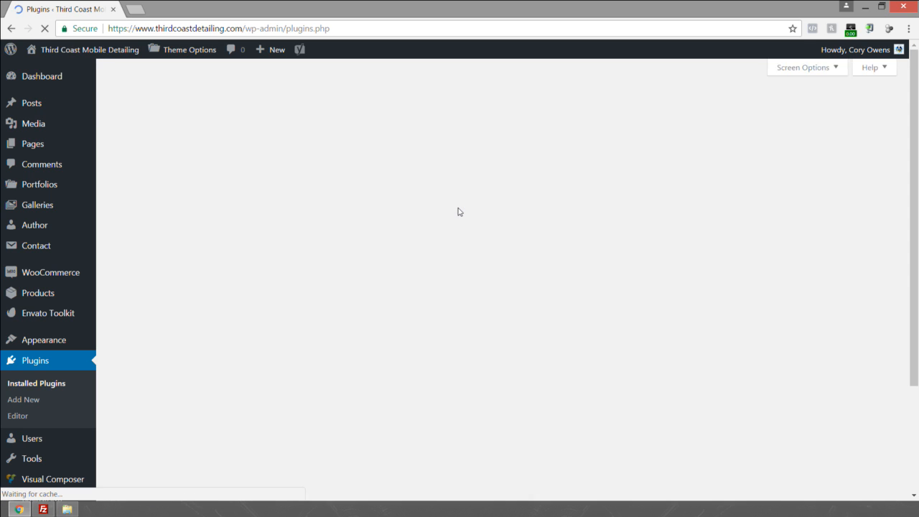
pyautogui.scroll(-3, 215, 257)
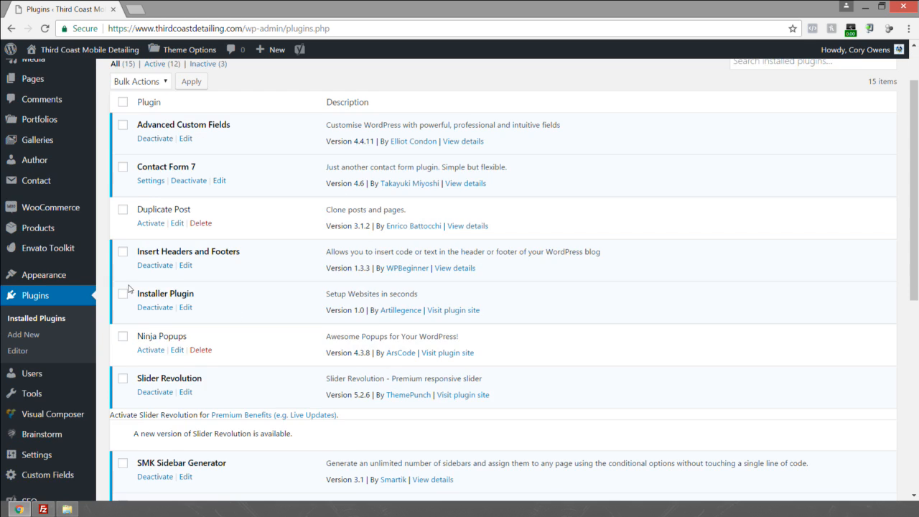
pyautogui.click(158, 170)
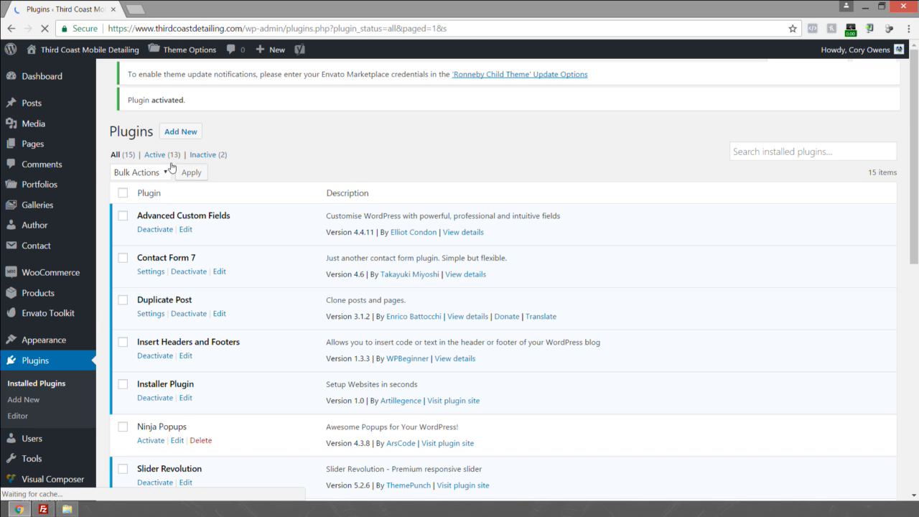
# Step: Activate the WP Smush plugin
pyautogui.scroll(-4, 165, 312)
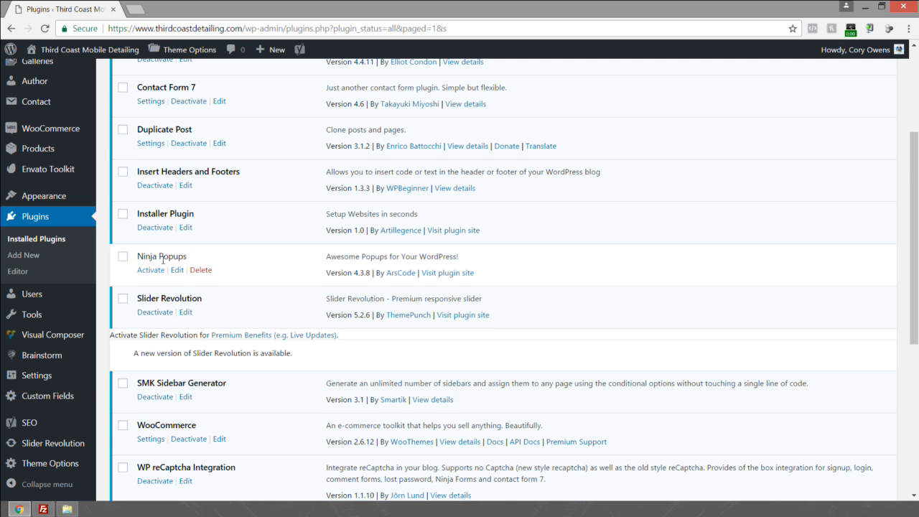
pyautogui.scroll(-3, 189, 267)
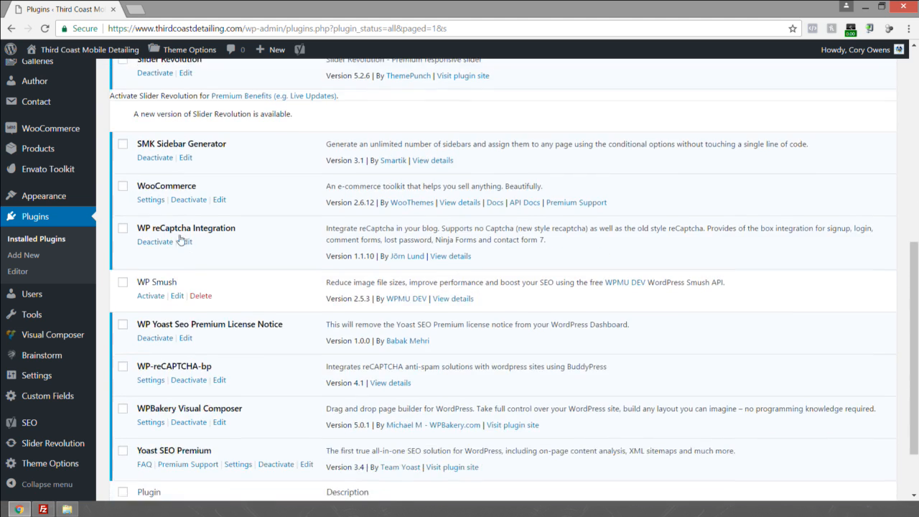
pyautogui.scroll(3, 190, 266)
pyautogui.scroll(-3, 180, 264)
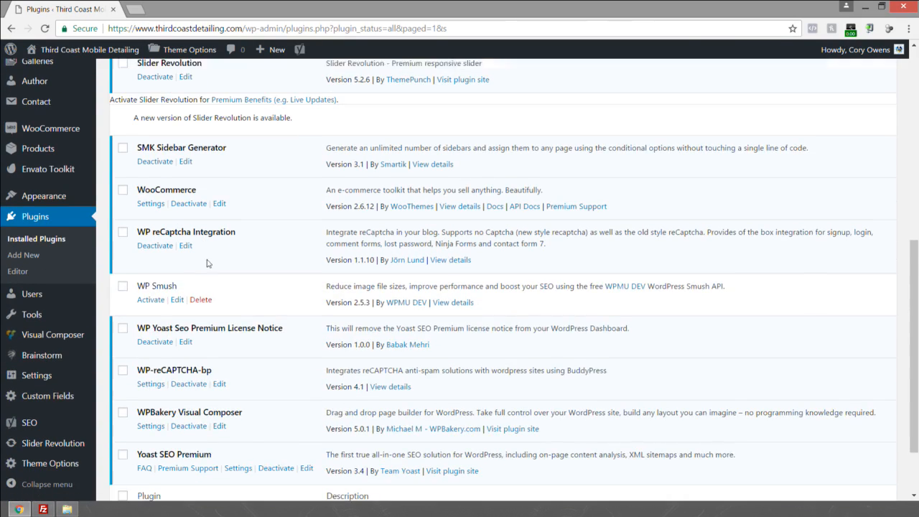
pyautogui.click(149, 300)
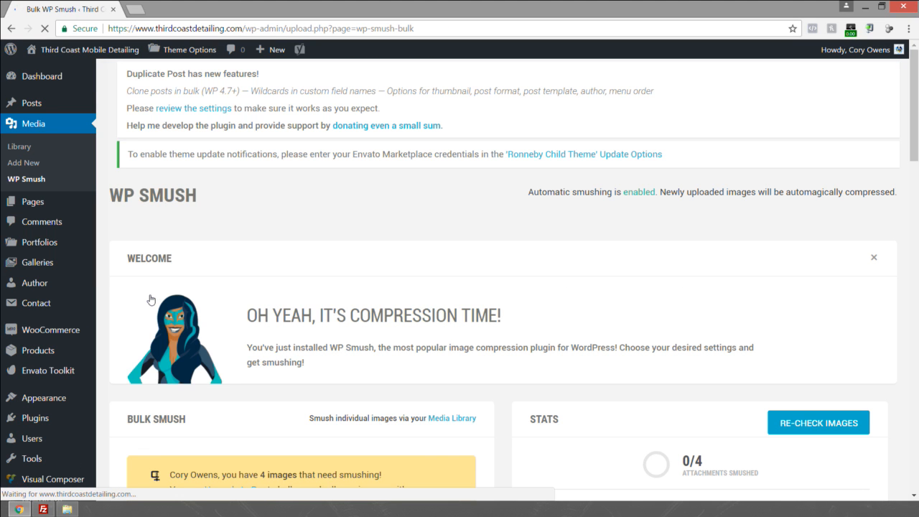
# Step: Return to the installed plugins list and dismiss the Smush, Duplicate Post and theme update notices
pyautogui.scroll(-2, 43, 359)
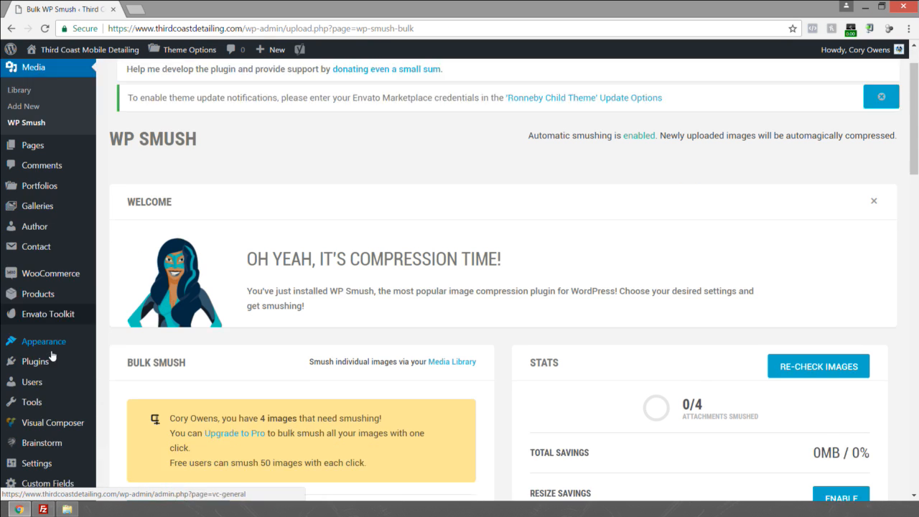
pyautogui.click(33, 298)
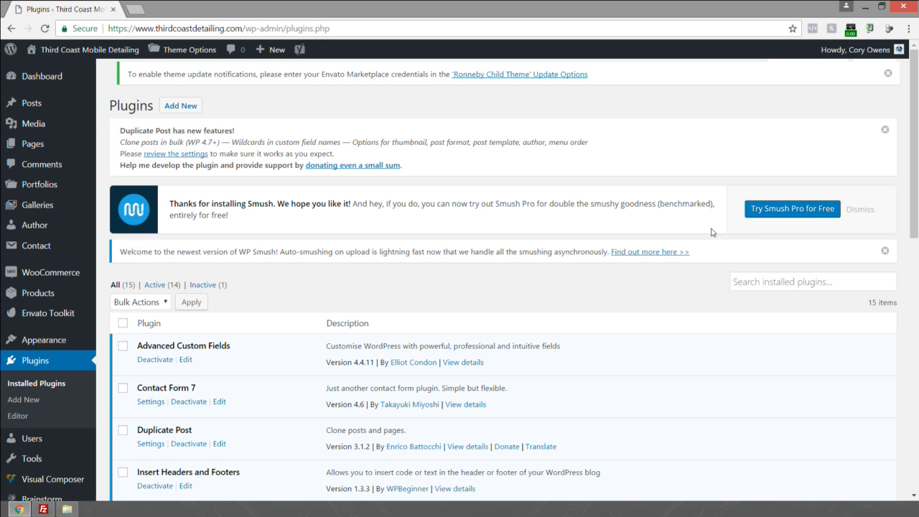
pyautogui.click(857, 214)
pyautogui.click(884, 194)
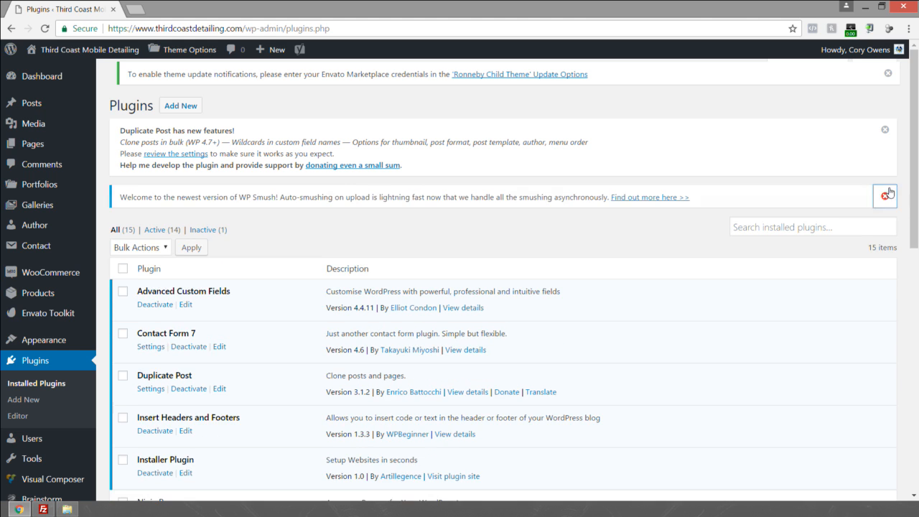
pyautogui.click(885, 132)
pyautogui.click(887, 73)
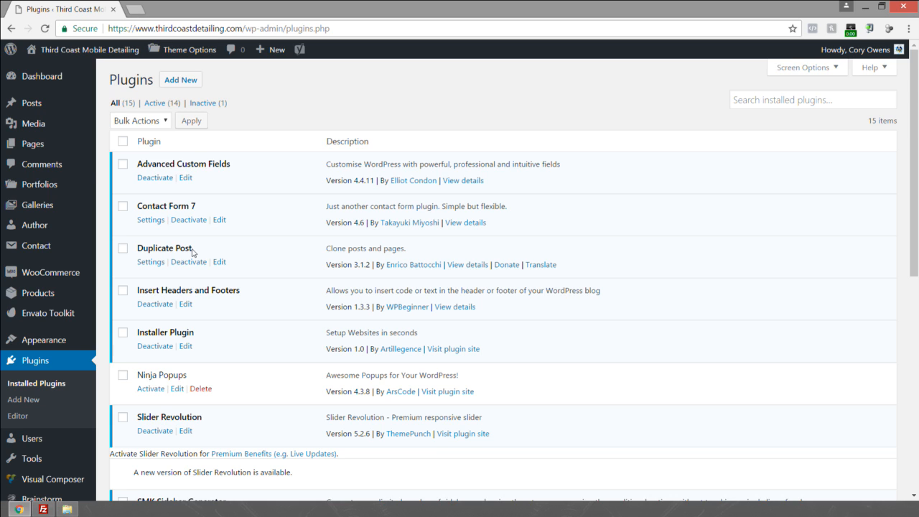
# Step: Open the Posts list in a new tab, examine the Clone and New Draft options of the Hello world! post, and close the tab
pyautogui.moveTo(35, 145)
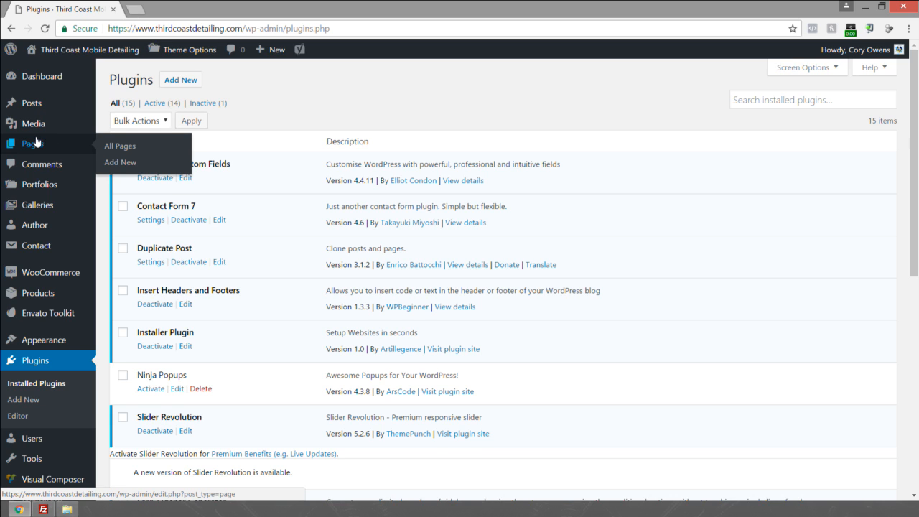
pyautogui.moveTo(37, 103)
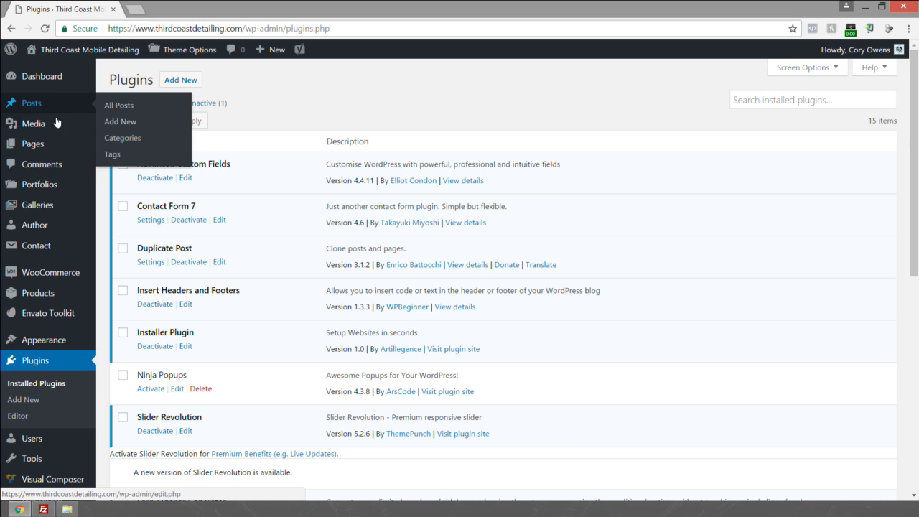
pyautogui.moveTo(35, 188)
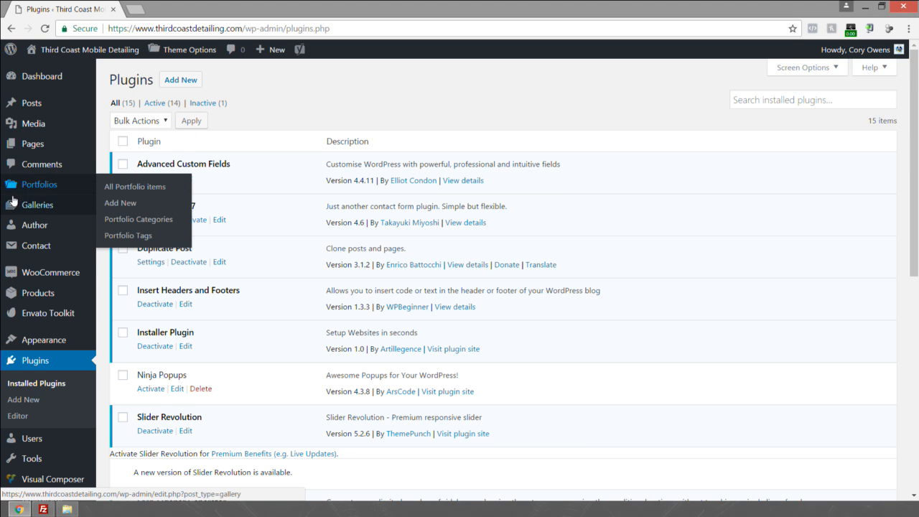
pyautogui.moveTo(33, 233)
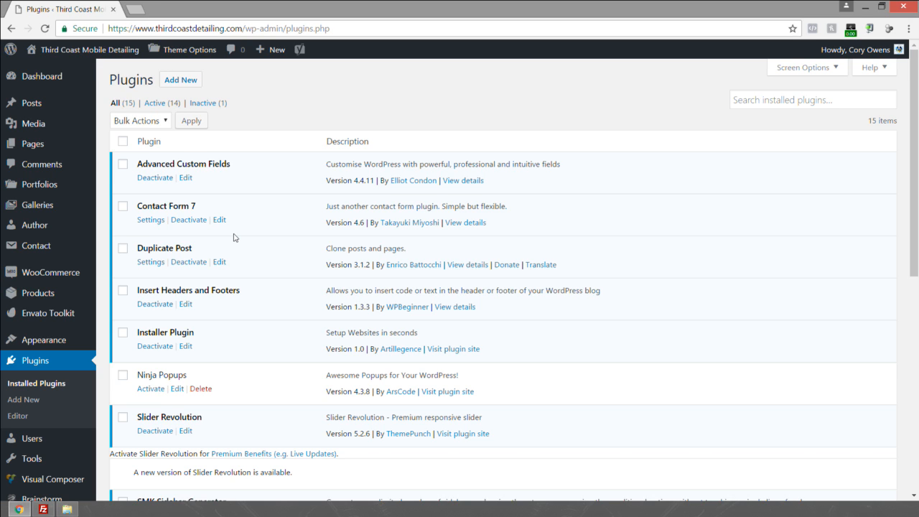
pyautogui.rightClick(32, 103)
pyautogui.click(67, 111)
pyautogui.click(176, 8)
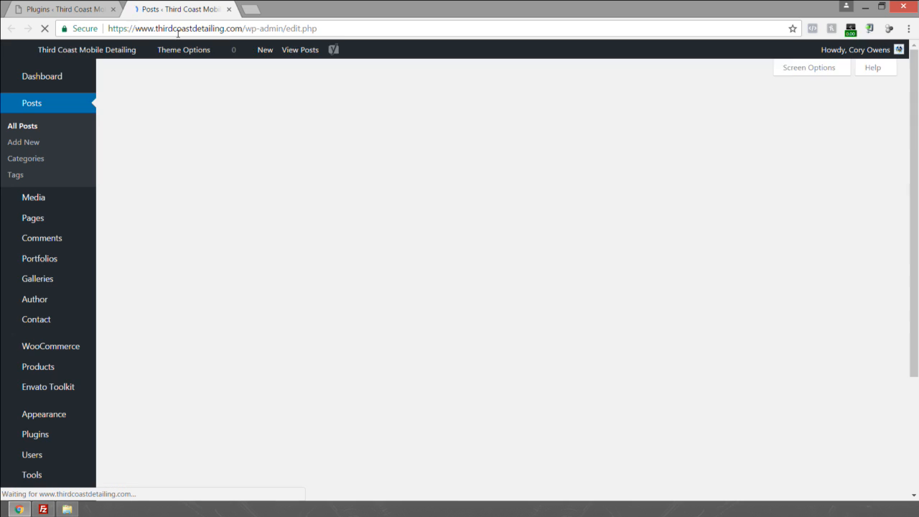
pyautogui.moveTo(172, 212)
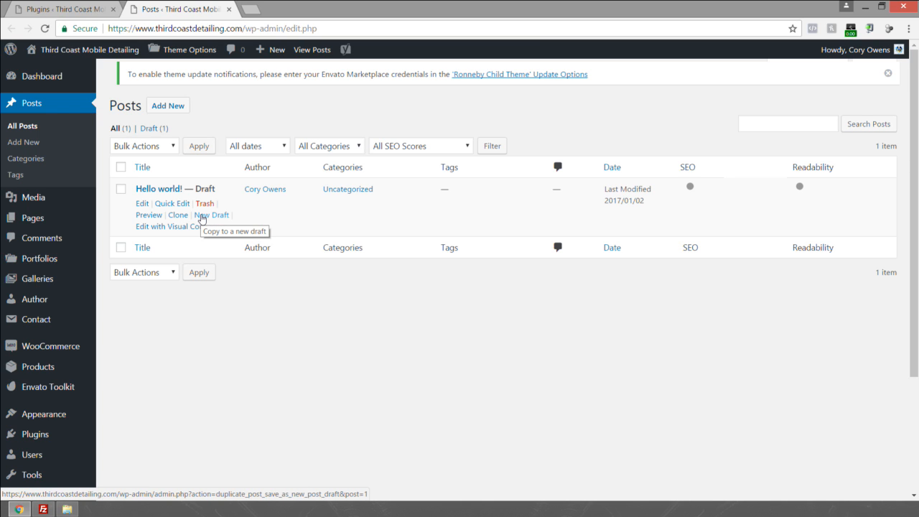
pyautogui.click(229, 10)
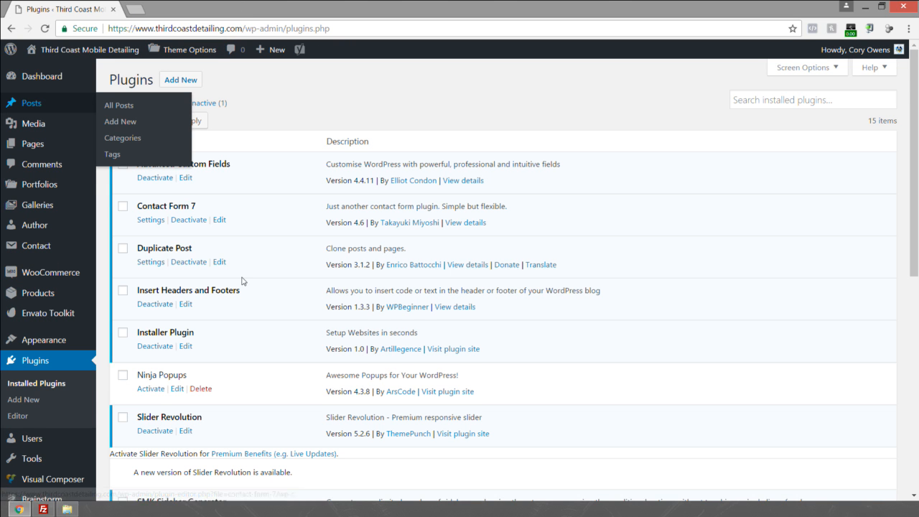
# Step: Find the Insert Headers and Footers plugin in the list and locate its entry among the site settings
pyautogui.scroll(-1, 241, 285)
pyautogui.scroll(-1, 241, 285)
pyautogui.moveTo(260, 172); pyautogui.dragTo(134, 166)
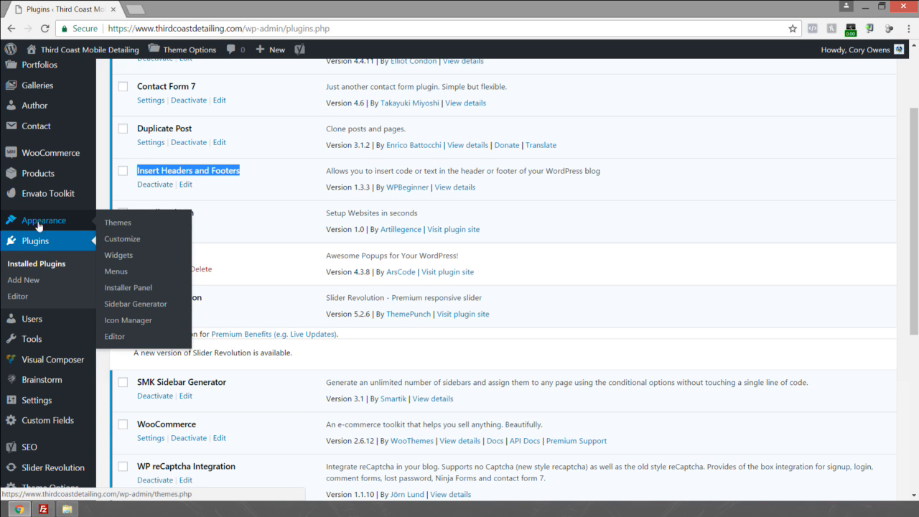
pyautogui.moveTo(49, 353)
pyautogui.moveTo(35, 401)
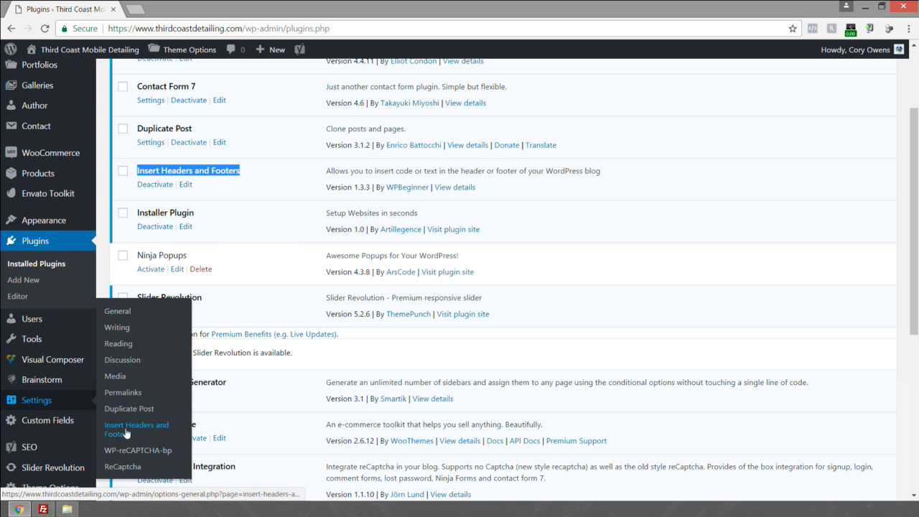
# Step: Open the Insert Headers and Footers settings in a new tab, examine the scripts in the header, and close the tab
pyautogui.rightClick(122, 429)
pyautogui.click(166, 317)
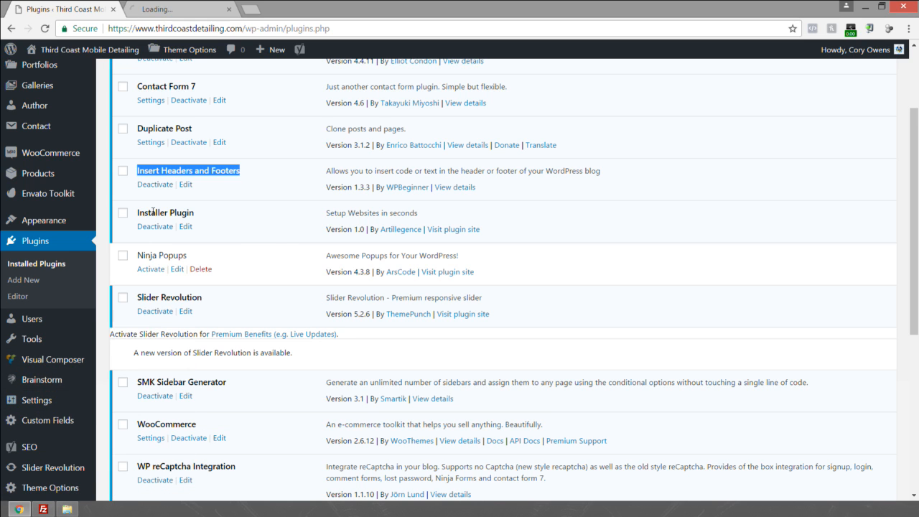
pyautogui.click(181, 5)
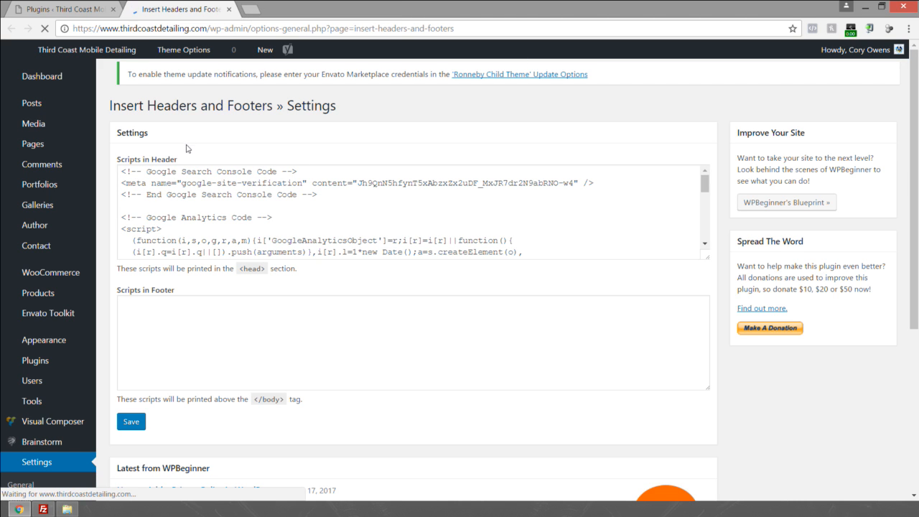
pyautogui.moveTo(122, 170); pyautogui.dragTo(329, 196)
pyautogui.moveTo(125, 220); pyautogui.dragTo(306, 188)
pyautogui.moveTo(122, 188); pyautogui.dragTo(371, 248)
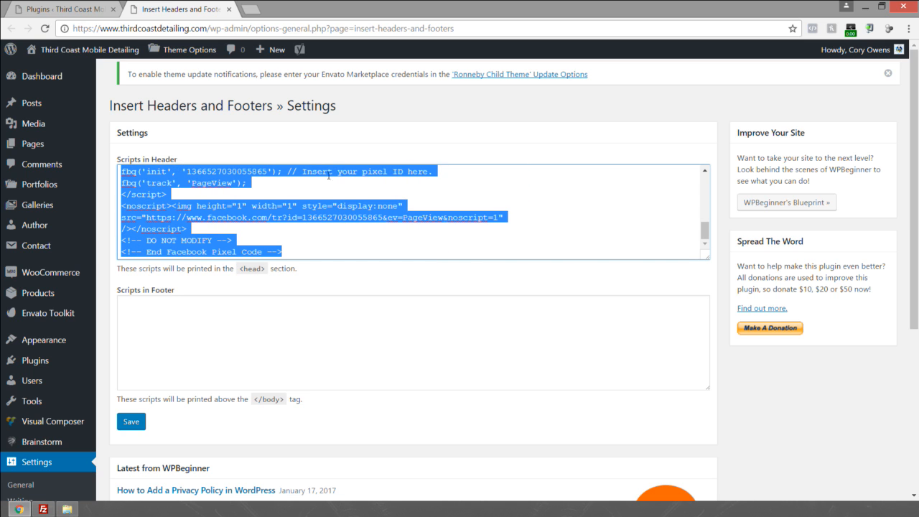
pyautogui.scroll(5, 300, 241)
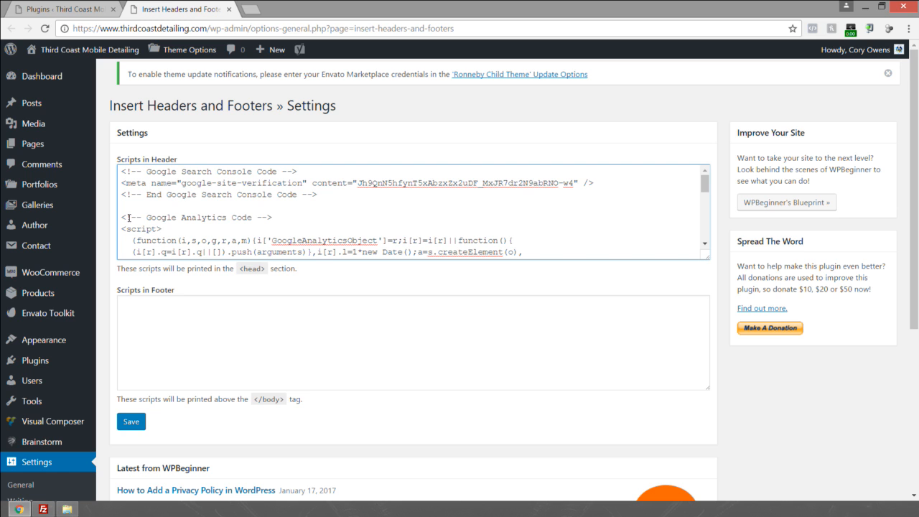
pyautogui.scroll(-10, 185, 206)
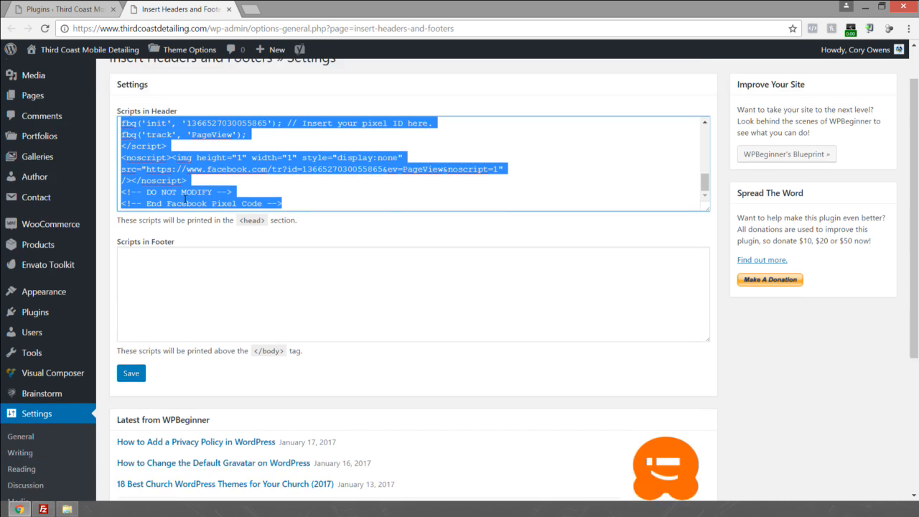
pyautogui.scroll(6, 185, 183)
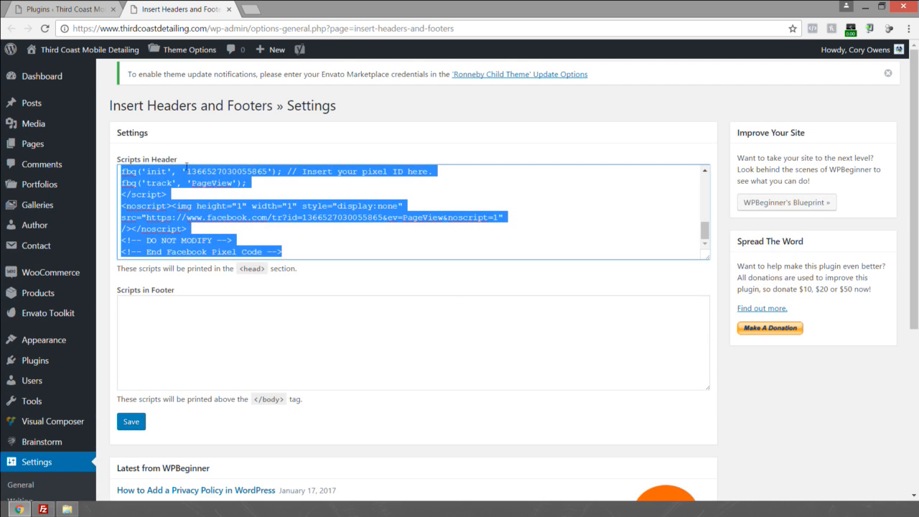
pyautogui.click(230, 10)
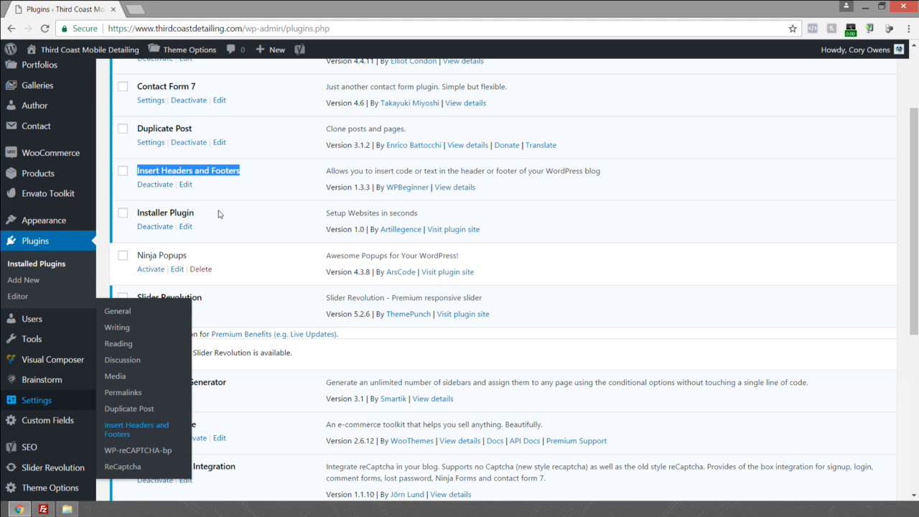
# Step: Find the Ninja Popups and Slider Revolution plugins in the installed plugins list
pyautogui.scroll(-2, 223, 255)
pyautogui.moveTo(216, 201); pyautogui.dragTo(136, 195)
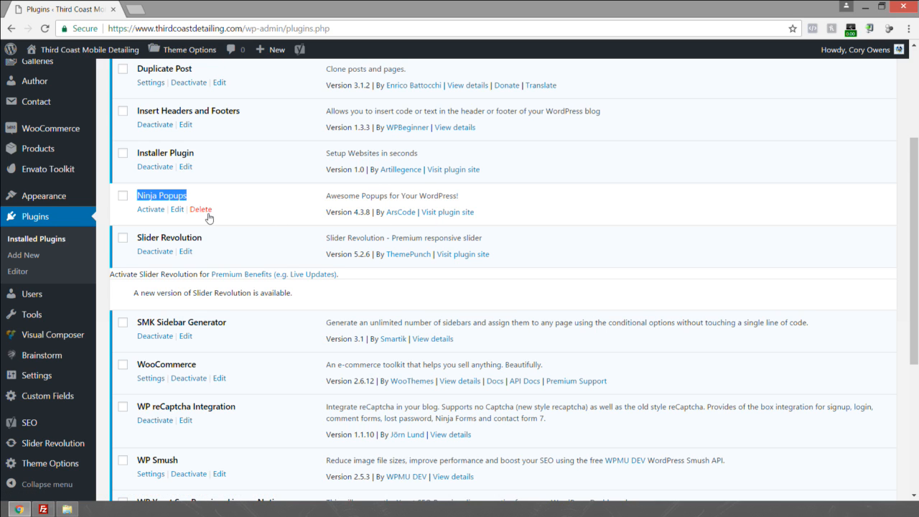
pyautogui.click(137, 198)
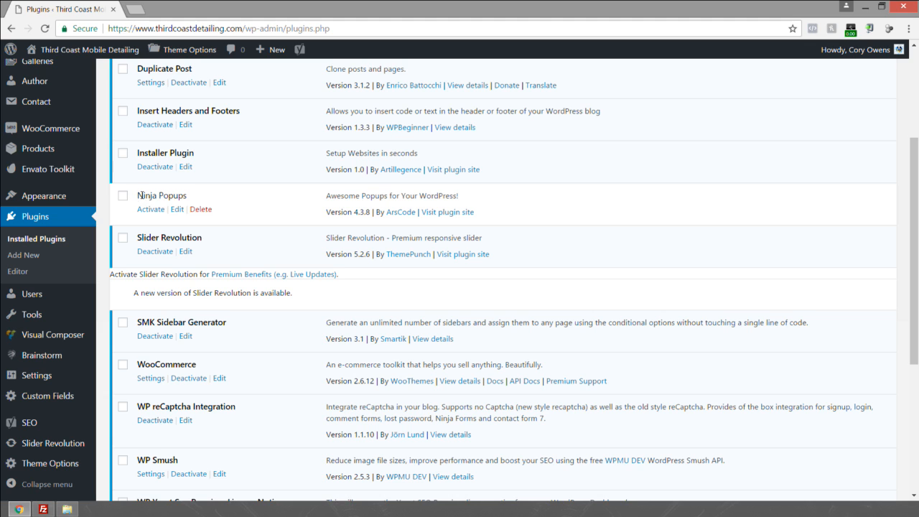
pyautogui.moveTo(137, 196)
pyautogui.mouseDown()
pyautogui.moveTo(204, 195)
pyautogui.moveTo(134, 178)
pyautogui.mouseUp()
pyautogui.scroll(-1, 185, 196)
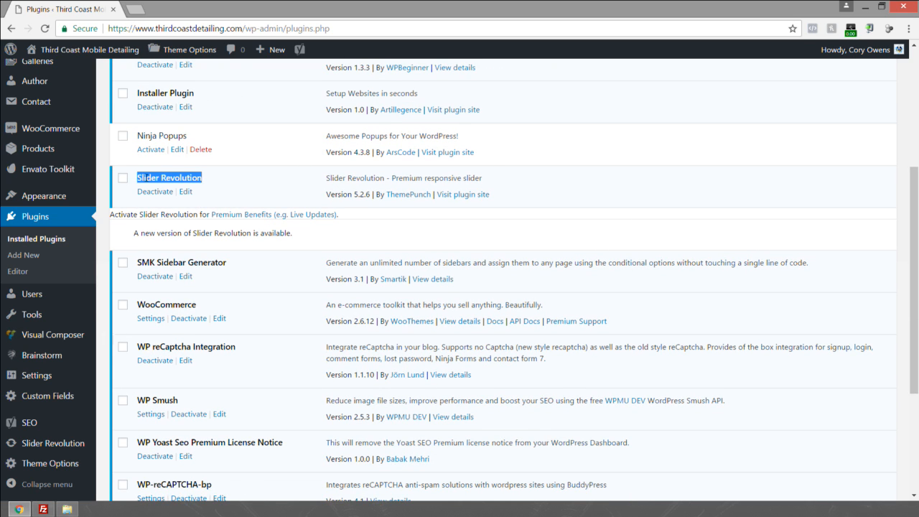
# Step: Open Slider Revolution's admin page in a new tab and bring up its slider template library
pyautogui.rightClick(52, 442)
pyautogui.click(94, 331)
pyautogui.click(191, 9)
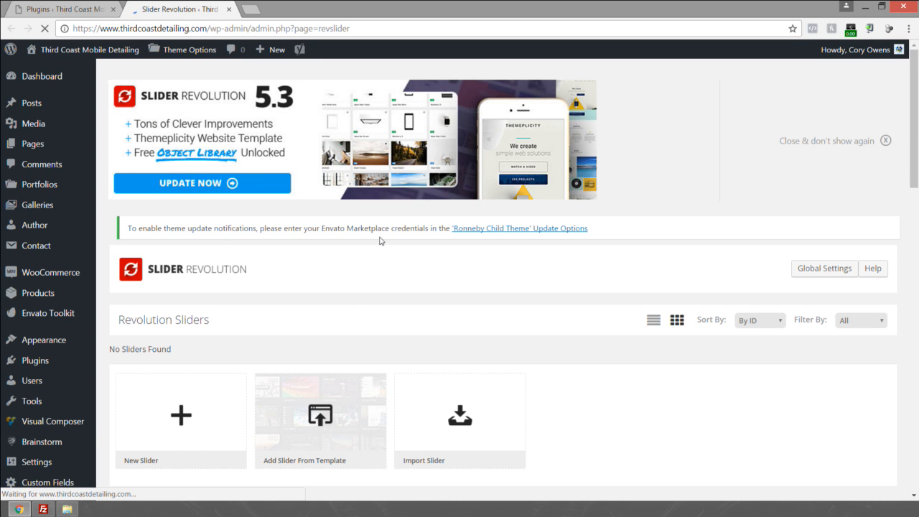
pyautogui.scroll(-2, 402, 402)
pyautogui.click(314, 290)
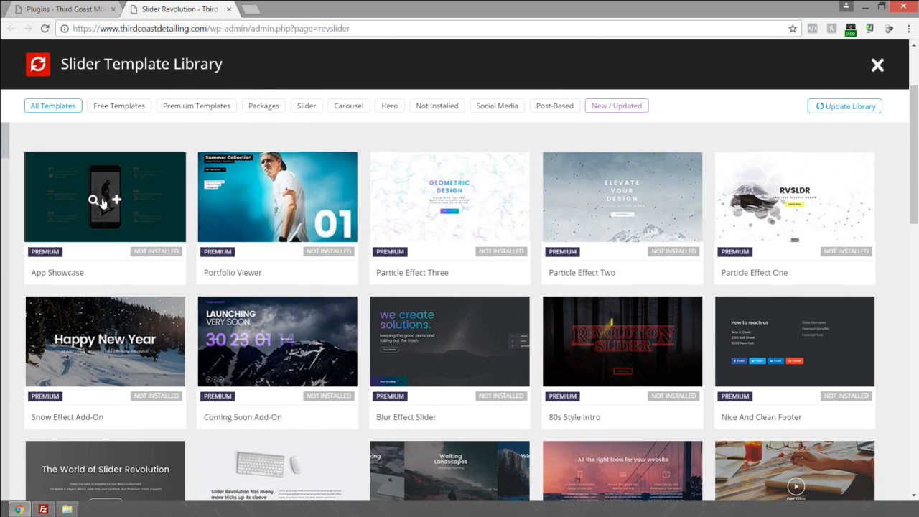
# Step: Preview the App Showcase slider template, look through its demo page, and close the preview
pyautogui.click(95, 200)
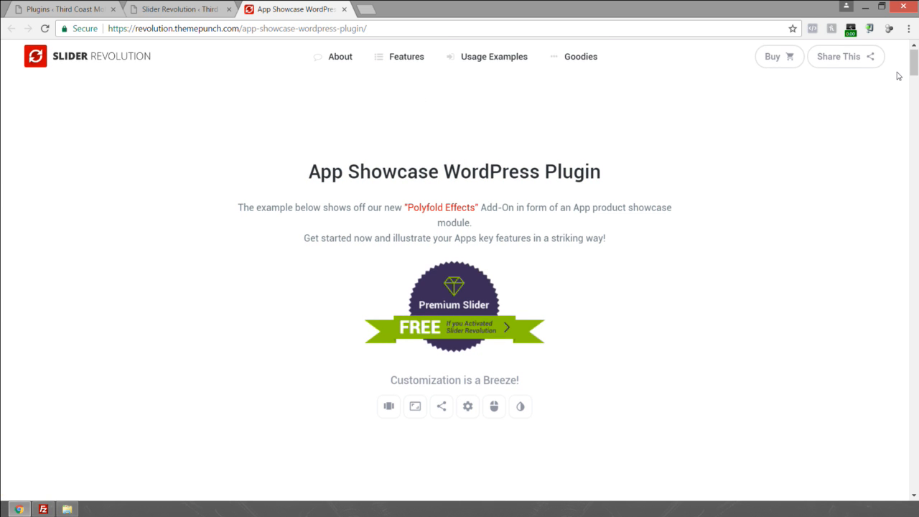
pyautogui.scroll(-4, 894, 87)
pyautogui.scroll(-4, 840, 148)
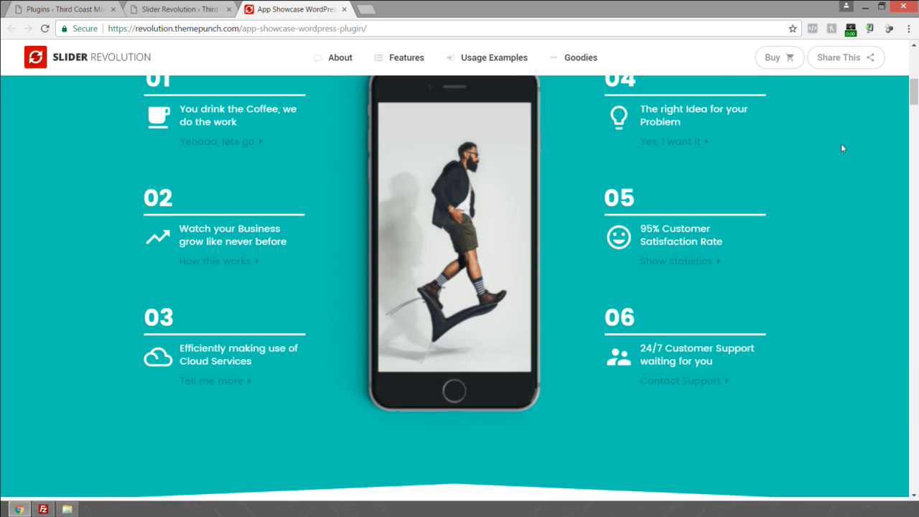
pyautogui.scroll(1, 840, 148)
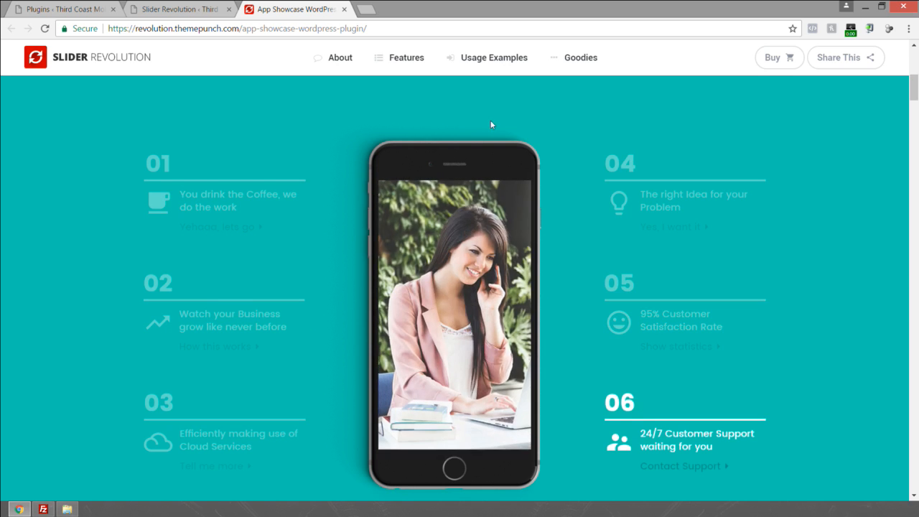
pyautogui.click(167, 9)
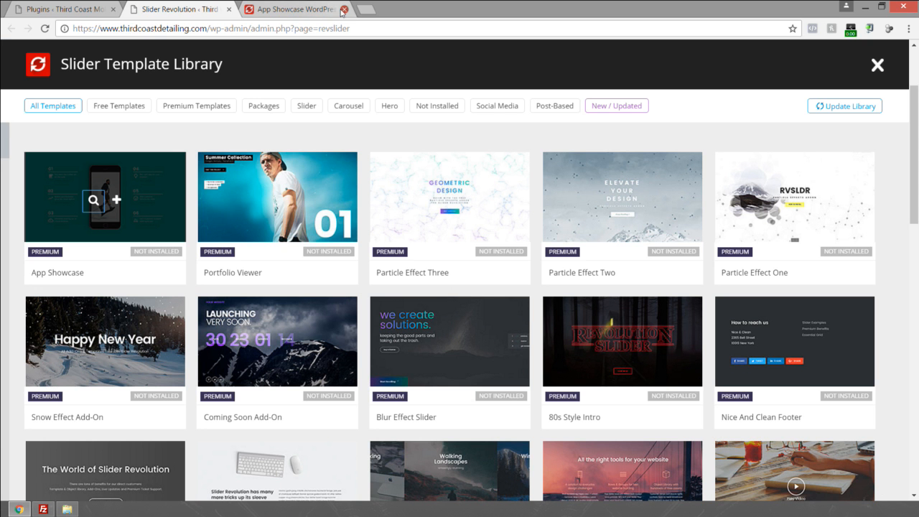
pyautogui.click(342, 10)
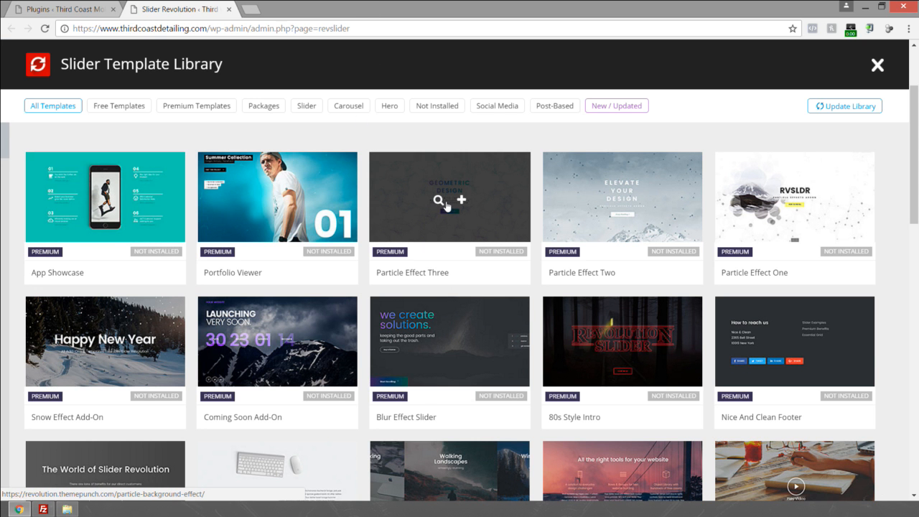
# Step: Preview the Particle Effect Three slider template, then close both the preview and the Slider Revolution page
pyautogui.click(433, 205)
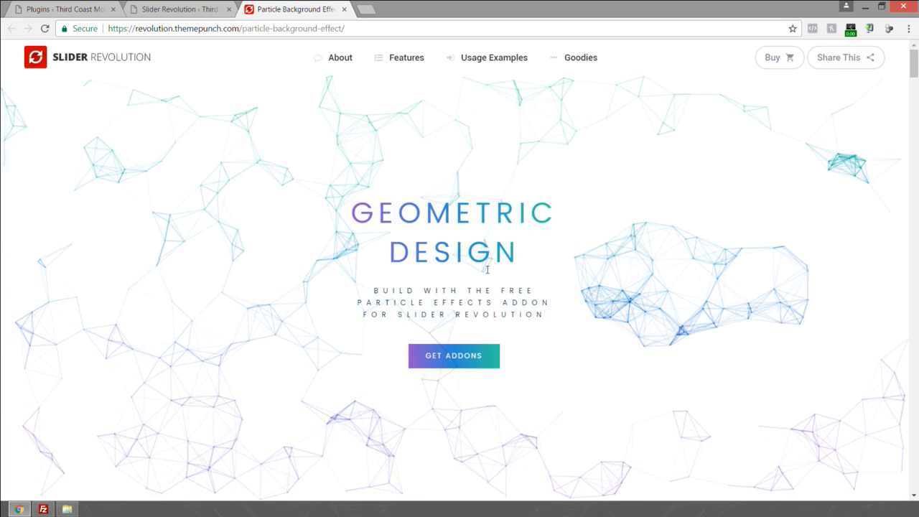
pyautogui.hotkey('ctrl', 'w')
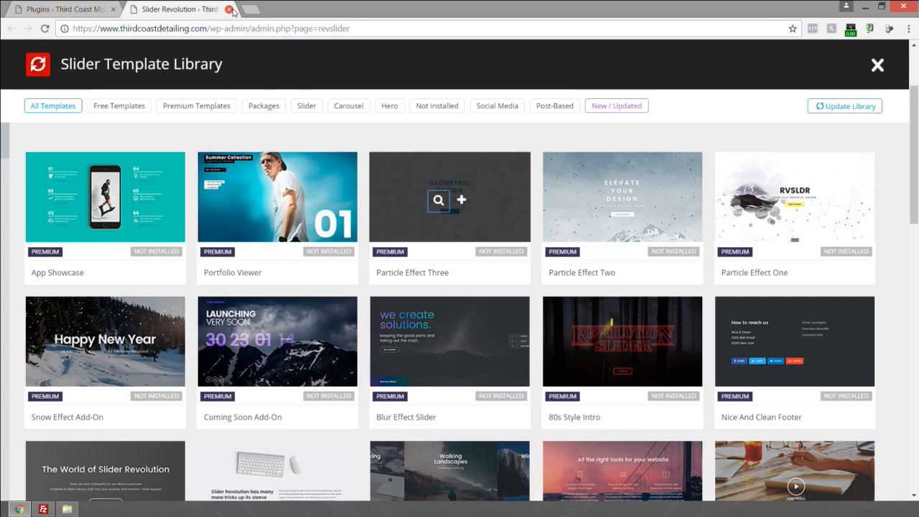
pyautogui.hotkey('ctrl', 'w')
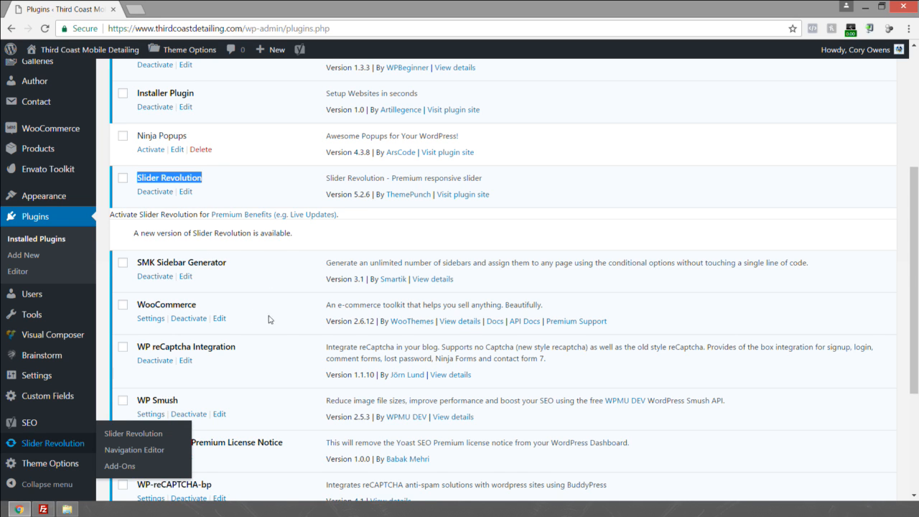
# Step: Find WP Smush in the installed plugins list and locate its entry among the Media options
pyautogui.click(262, 318)
pyautogui.scroll(-2, 282, 318)
pyautogui.moveTo(193, 284); pyautogui.dragTo(143, 280)
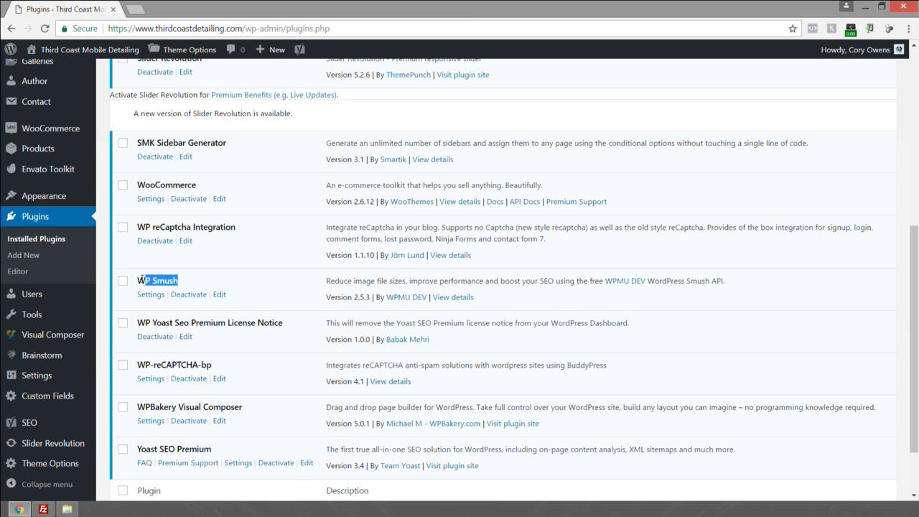
pyautogui.scroll(1, 43, 129)
pyautogui.moveTo(38, 129)
pyautogui.scroll(1, 41, 124)
pyautogui.moveTo(35, 108)
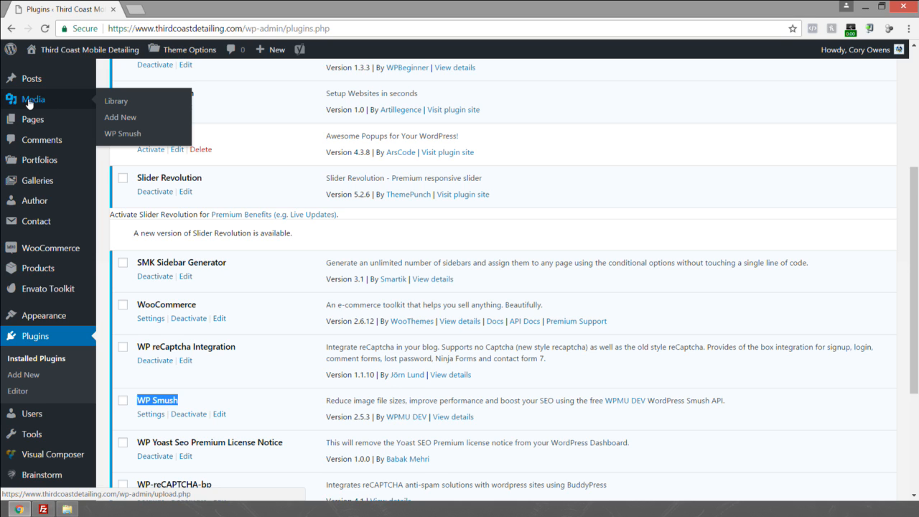
# Step: Open the Media Library in a new tab and view its images
pyautogui.rightClick(124, 105)
pyautogui.click(161, 108)
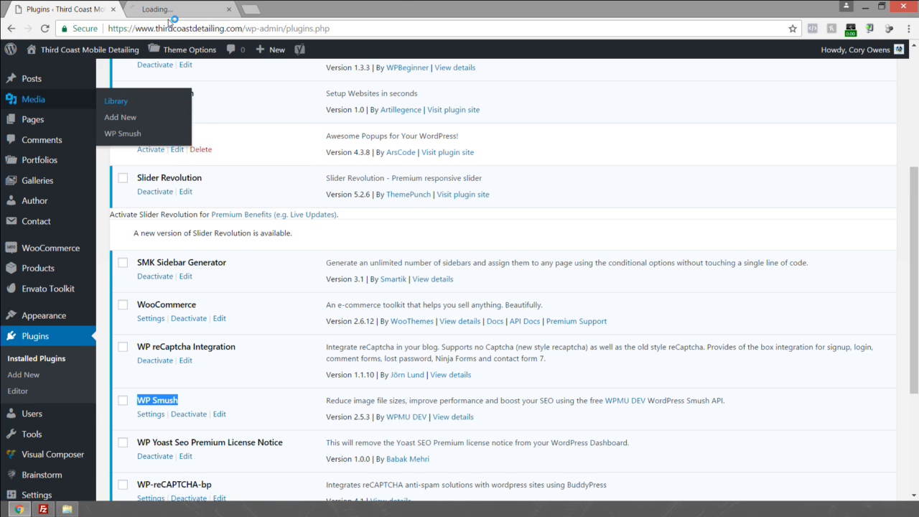
pyautogui.click(183, 8)
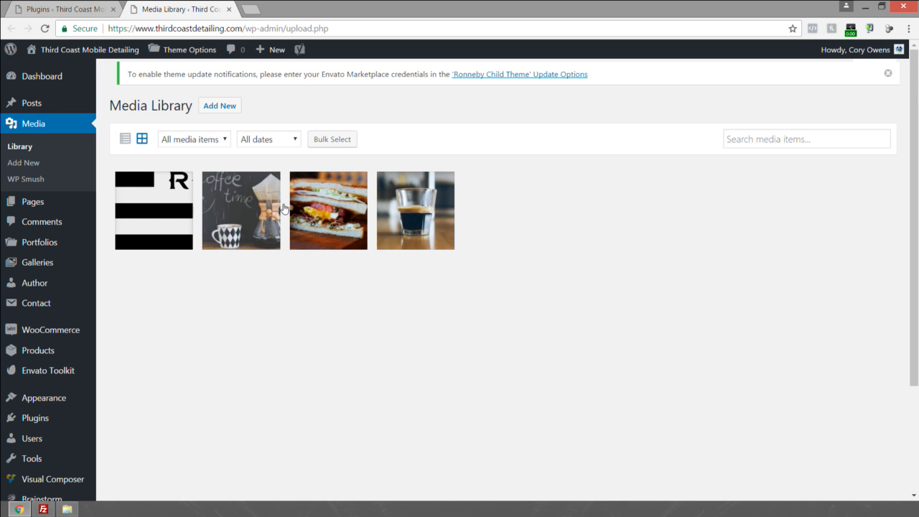
# Step: Open the WP Smush settings page from the plugins list in a new tab and close the Media Library tab
pyautogui.click(60, 7)
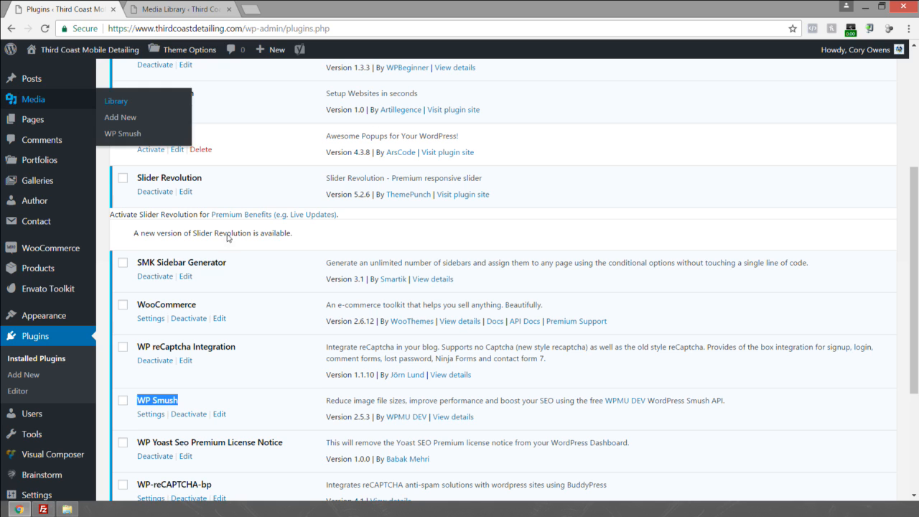
pyautogui.scroll(-2, 71, 353)
pyautogui.moveTo(71, 353)
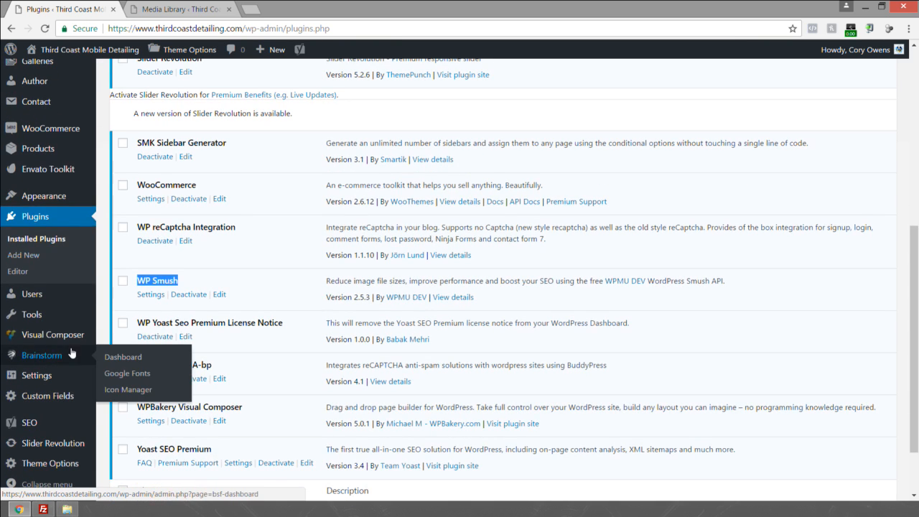
pyautogui.rightClick(159, 296)
pyautogui.click(190, 303)
pyautogui.click(183, 14)
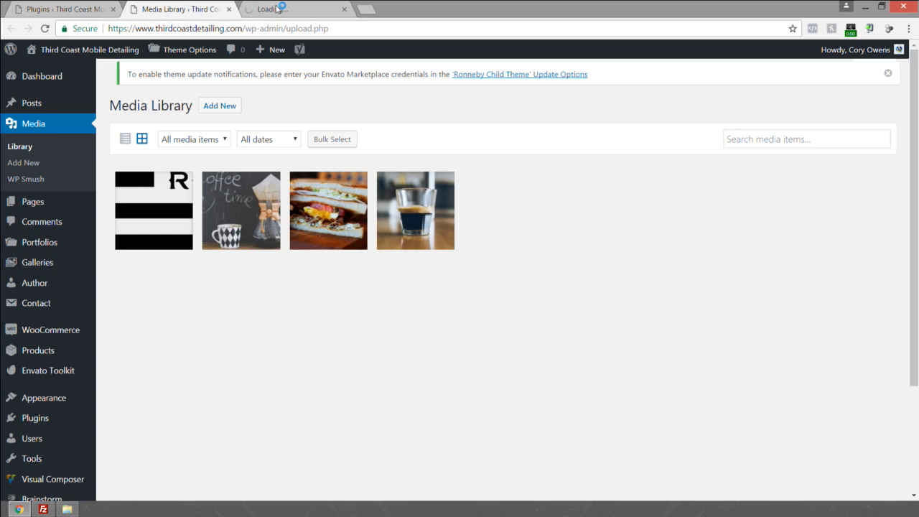
pyautogui.click(287, 9)
pyautogui.click(229, 9)
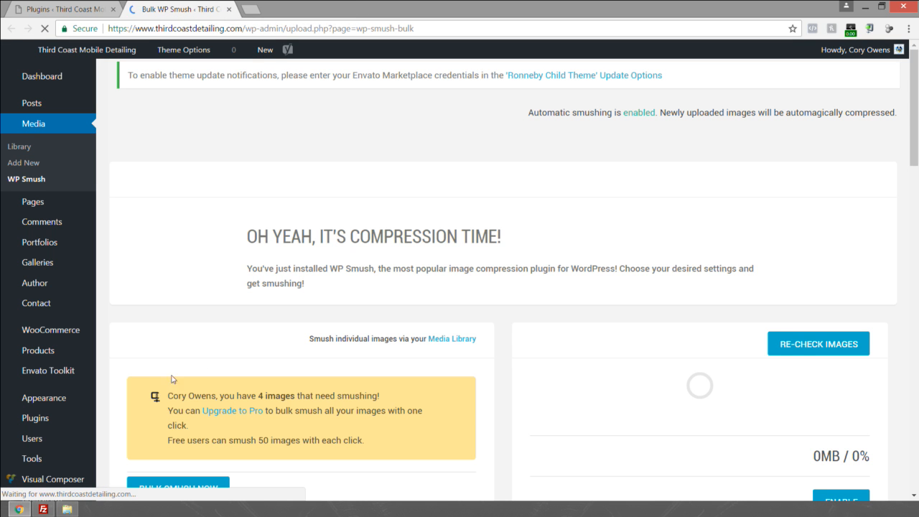
# Step: Run a bulk smush on the media library images and follow its progress to completion
pyautogui.scroll(-1, 211, 388)
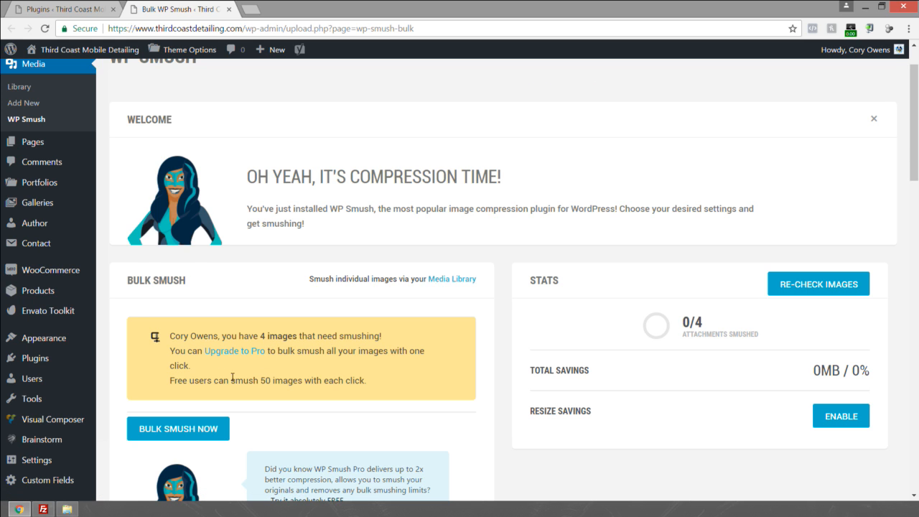
pyautogui.scroll(-1, 382, 339)
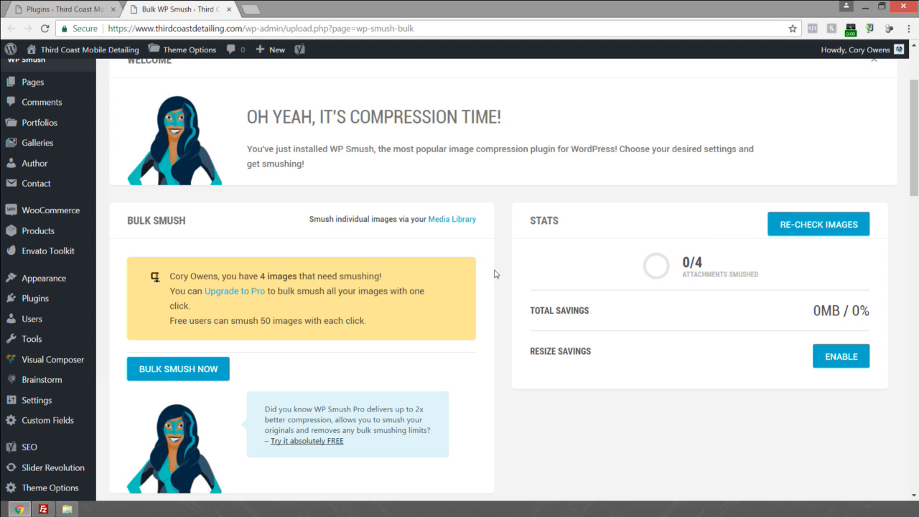
pyautogui.click(173, 369)
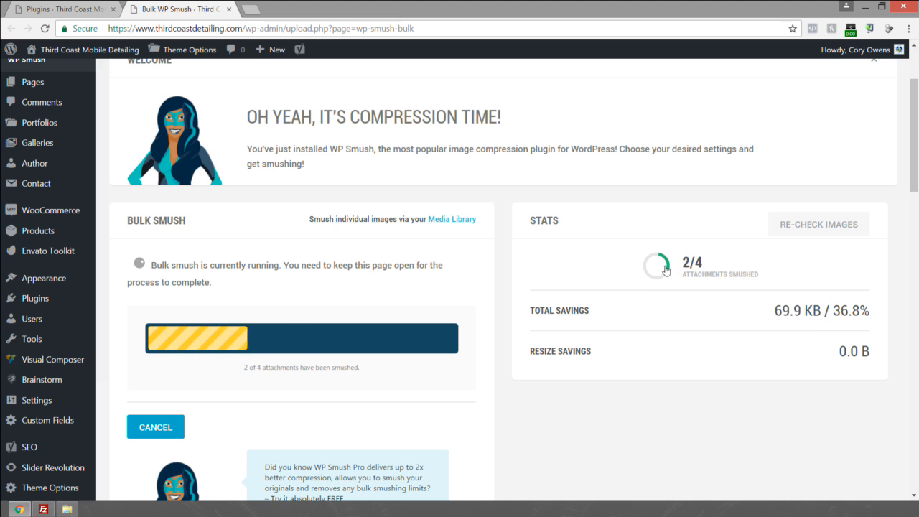
pyautogui.moveTo(654, 260)
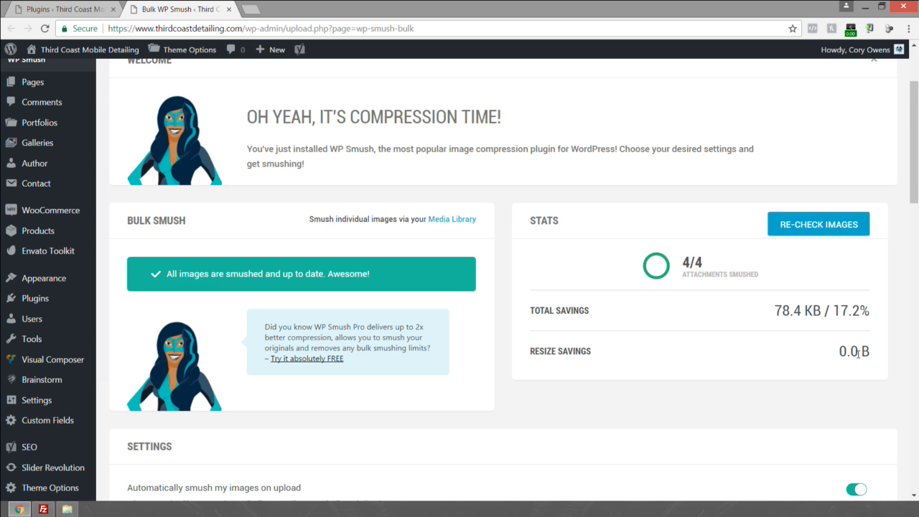
# Step: Examine the WP Smush settings for automatic smushing and optimised image sizes, and return to the page heading
pyautogui.scroll(-3, 652, 202)
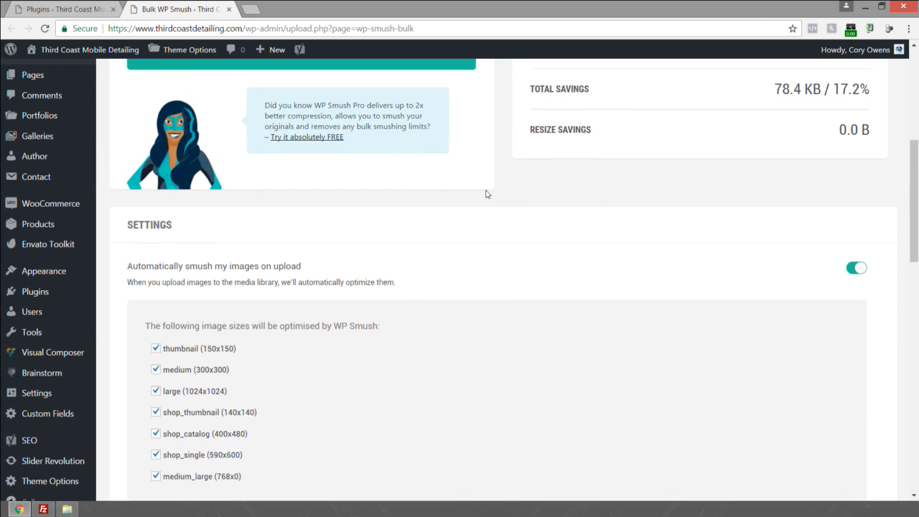
pyautogui.scroll(3, 205, 228)
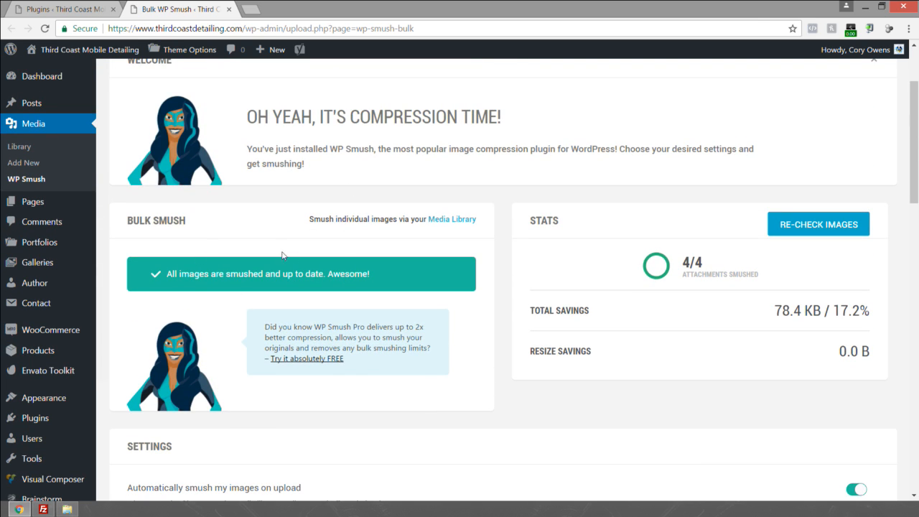
pyautogui.scroll(2, 282, 256)
pyautogui.moveTo(215, 115); pyautogui.dragTo(196, 119)
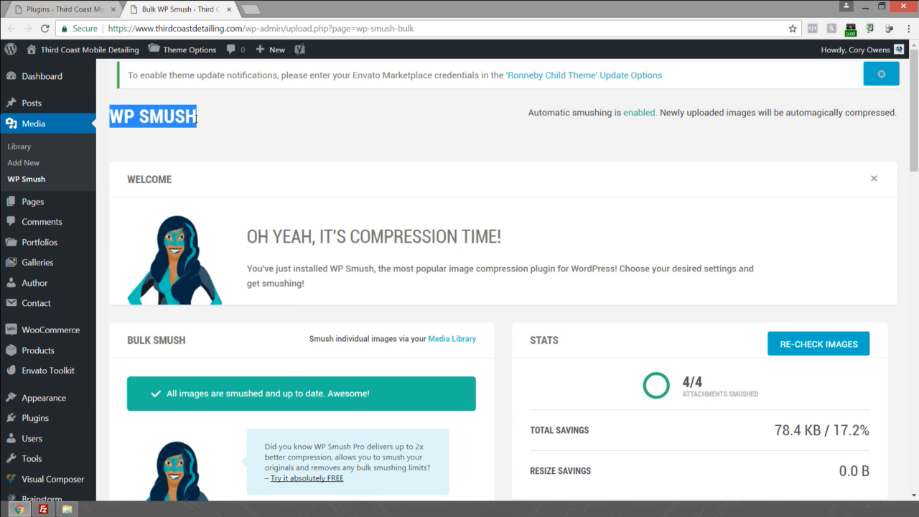
# Step: Dismiss the theme update notice on the WP Smush page, look over the page, and close its tab
pyautogui.click(112, 122)
pyautogui.moveTo(112, 120); pyautogui.dragTo(194, 115)
pyautogui.click(881, 79)
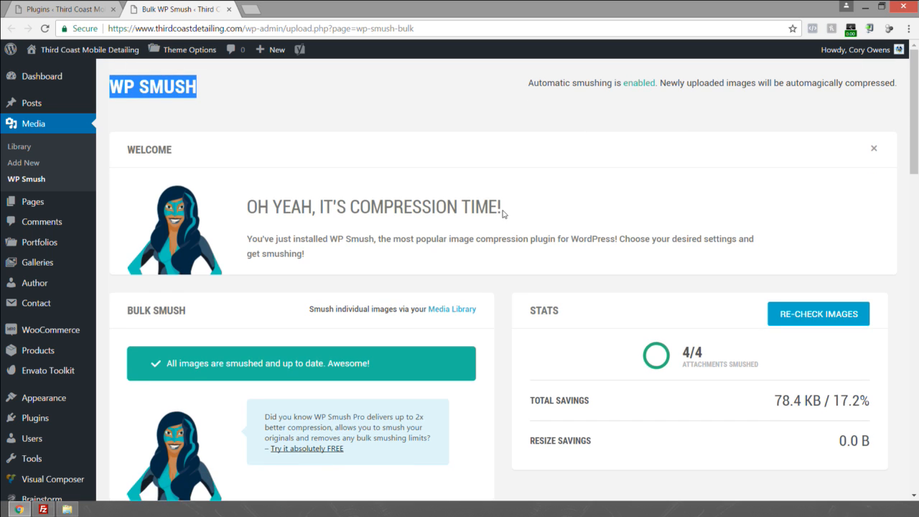
pyautogui.scroll(-5, 411, 223)
pyautogui.scroll(-4, 411, 223)
pyautogui.scroll(8, 412, 221)
pyautogui.click(229, 10)
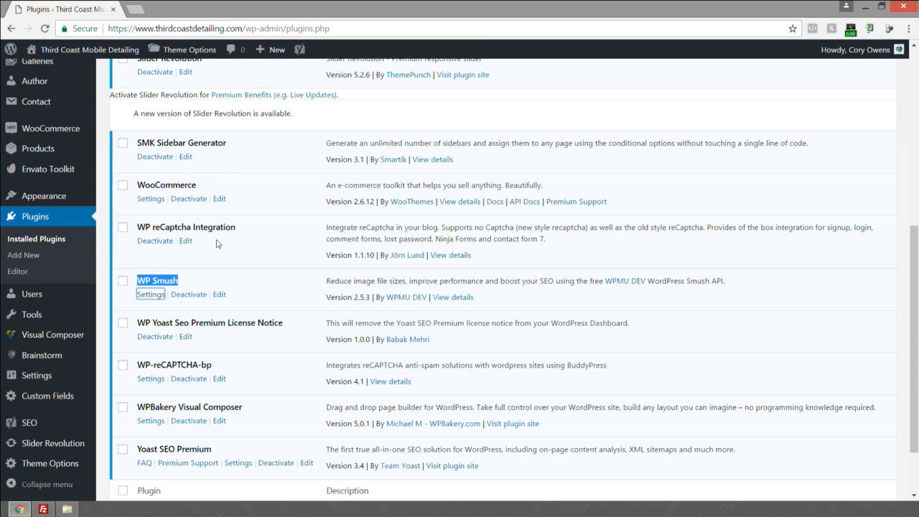
# Step: Search the web for "wp recaptcha" in a new tab and open the WordPress ReCaptcha Integration plugin's screenshots
pyautogui.scroll(-2, 257, 321)
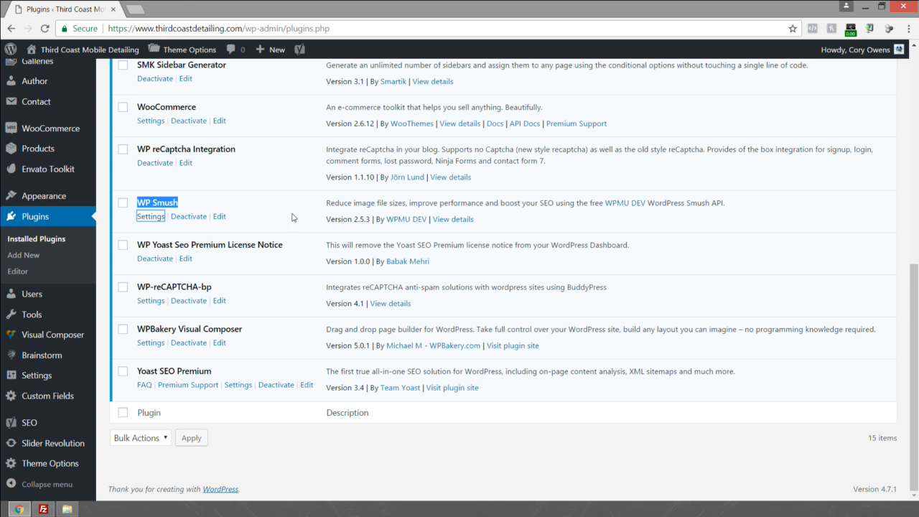
pyautogui.click(135, 9)
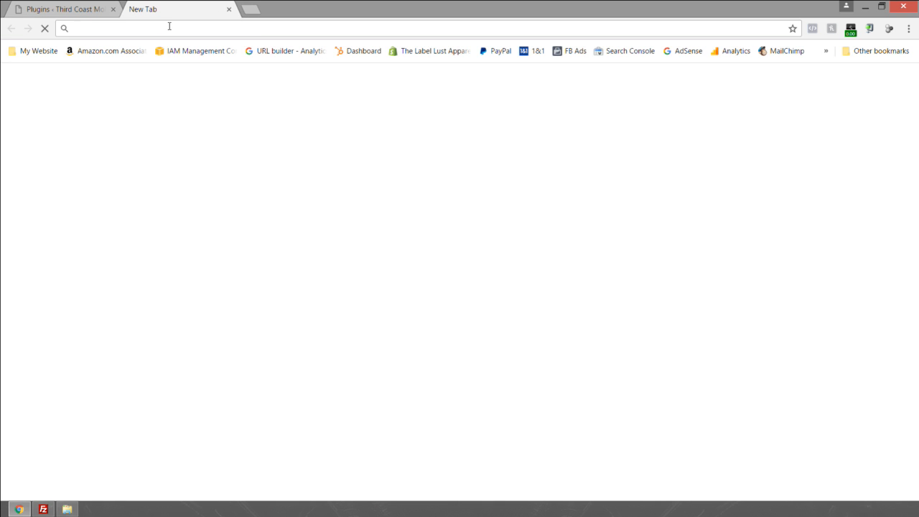
pyautogui.write('wp recaptcha')
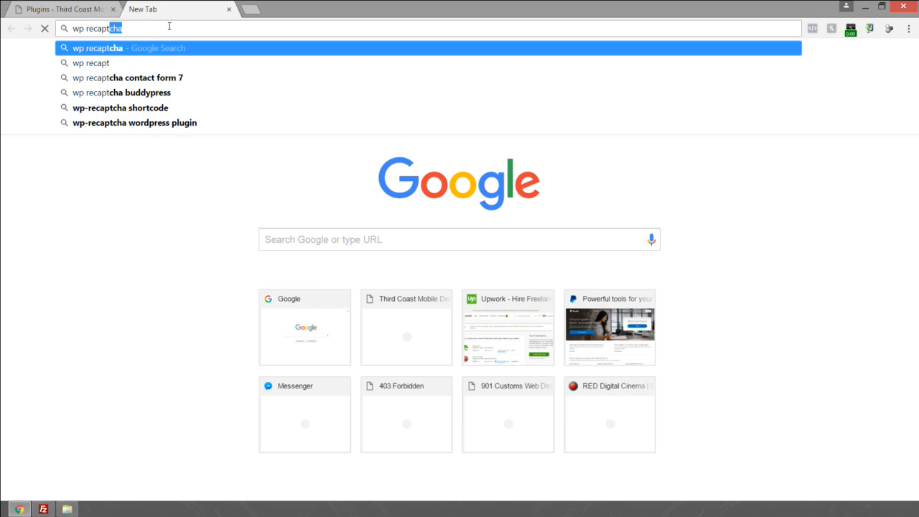
pyautogui.press('Return')
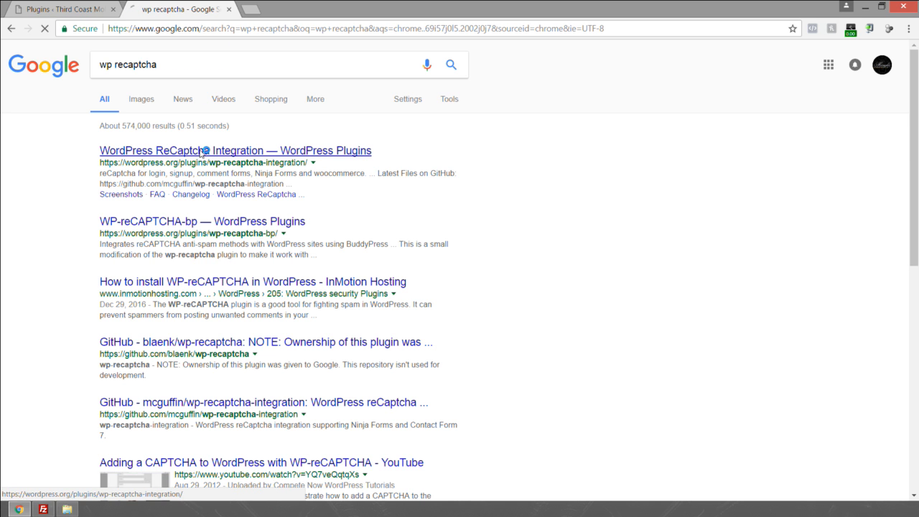
pyautogui.click(201, 151)
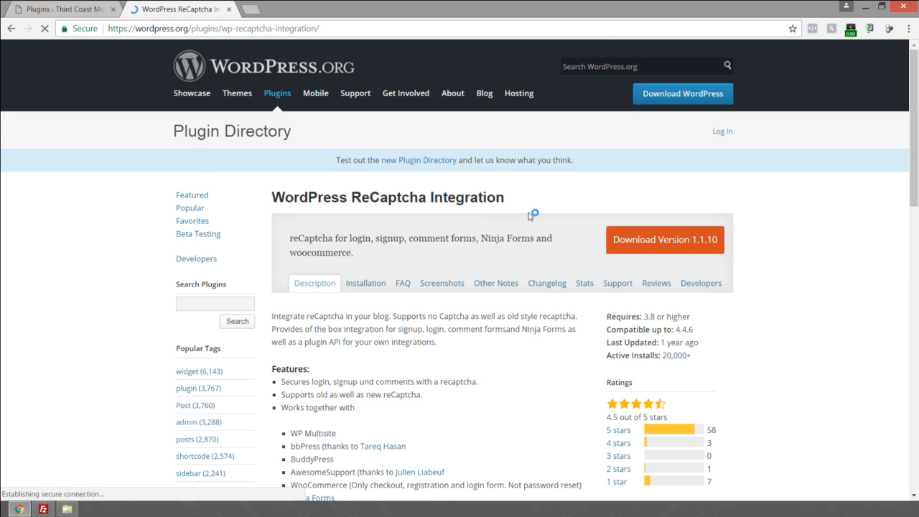
pyautogui.click(439, 285)
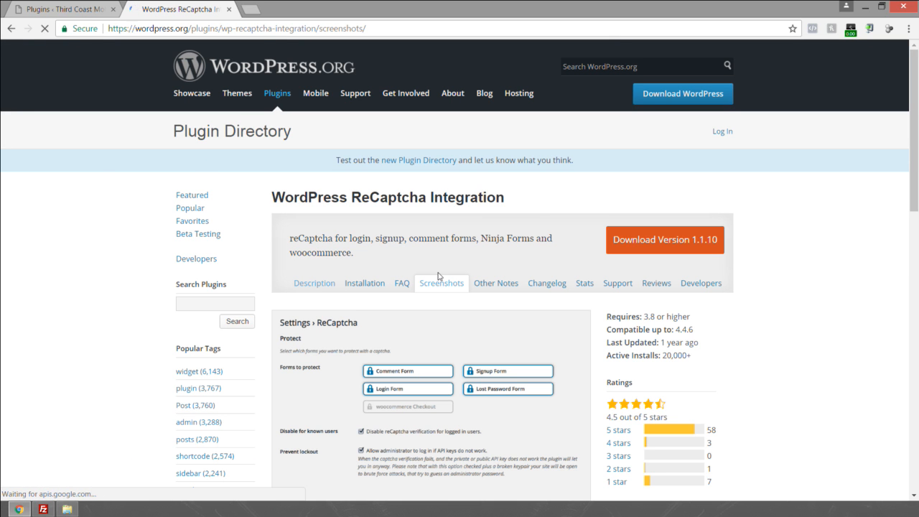
# Step: Examine the ReCaptcha plugin's screenshots for its settings, themes and form integrations, and close the tab
pyautogui.scroll(-5, 440, 273)
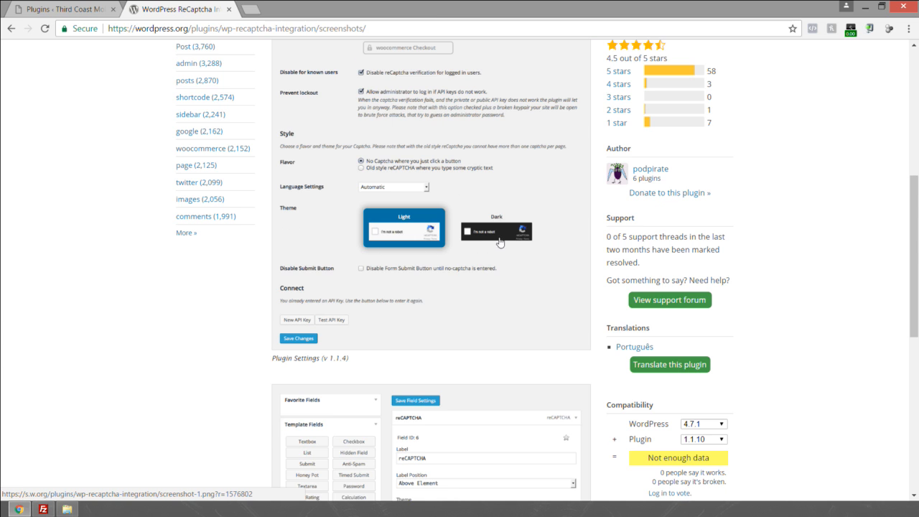
pyautogui.scroll(-1, 491, 242)
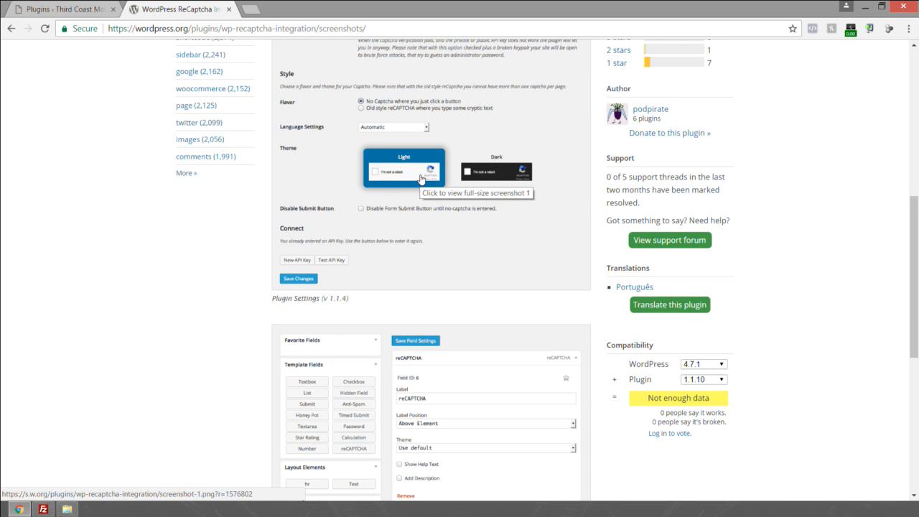
pyautogui.scroll(-5, 547, 181)
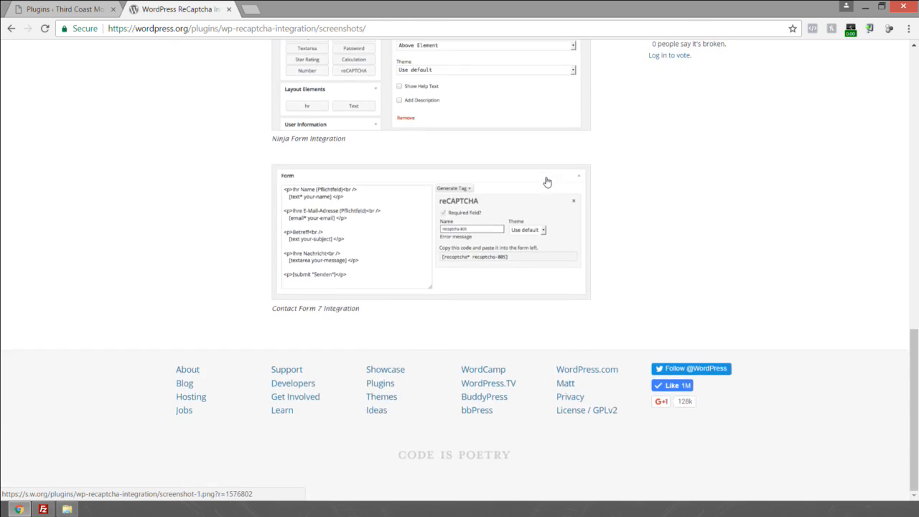
pyautogui.scroll(5, 546, 182)
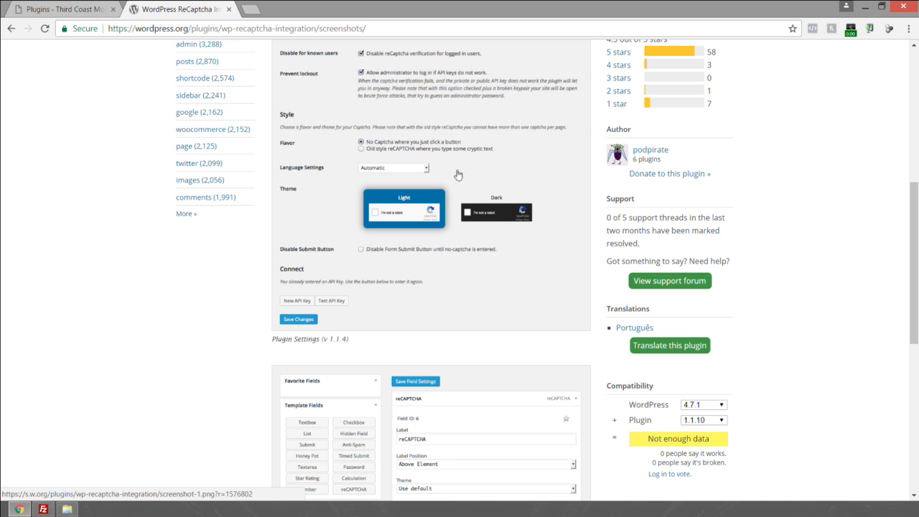
pyautogui.click(232, 10)
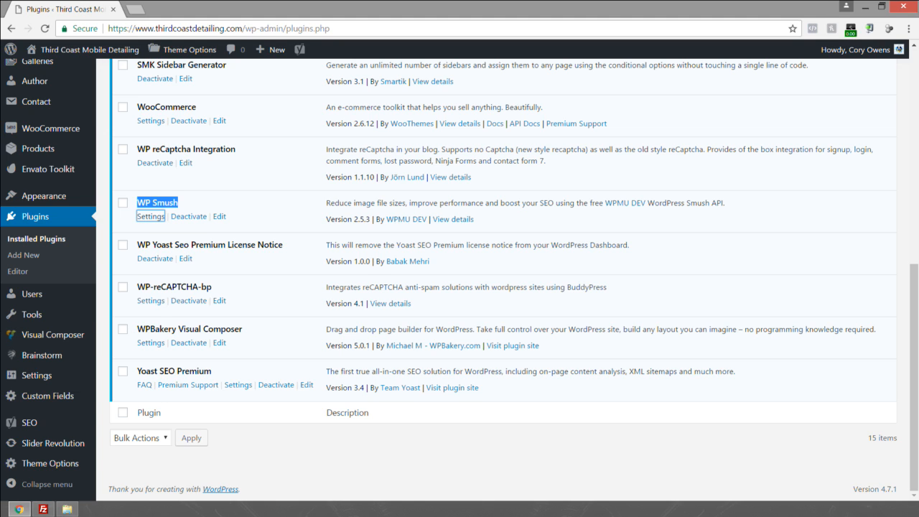
# Step: Highlight the WPBakery Visual Composer name in the installed plugins list
pyautogui.moveTo(244, 330); pyautogui.dragTo(133, 328)
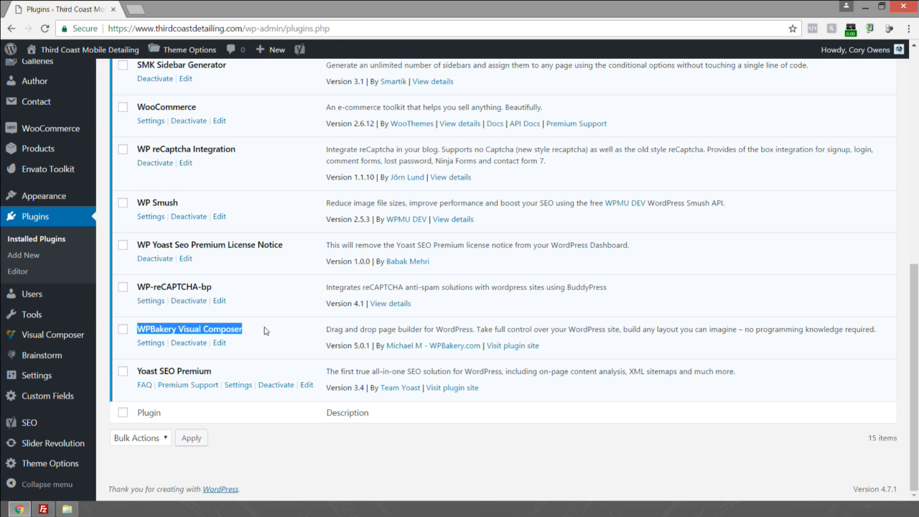
pyautogui.moveTo(246, 329); pyautogui.dragTo(135, 328)
pyautogui.click(244, 330)
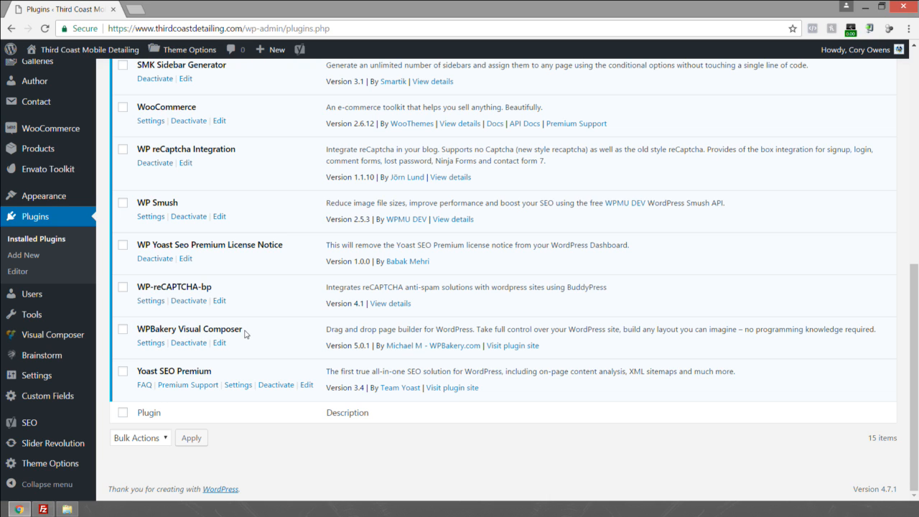
pyautogui.moveTo(245, 332); pyautogui.dragTo(135, 328)
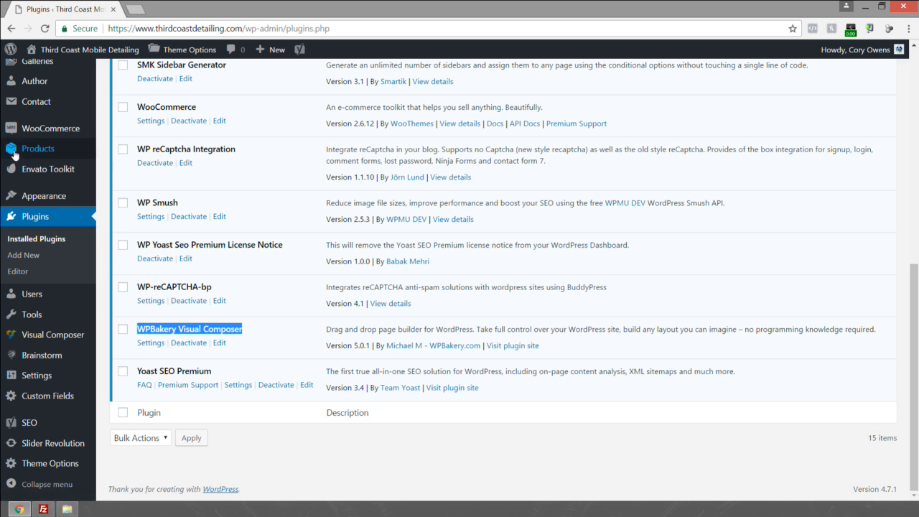
pyautogui.scroll(2, 35, 167)
pyautogui.scroll(-2, 236, 166)
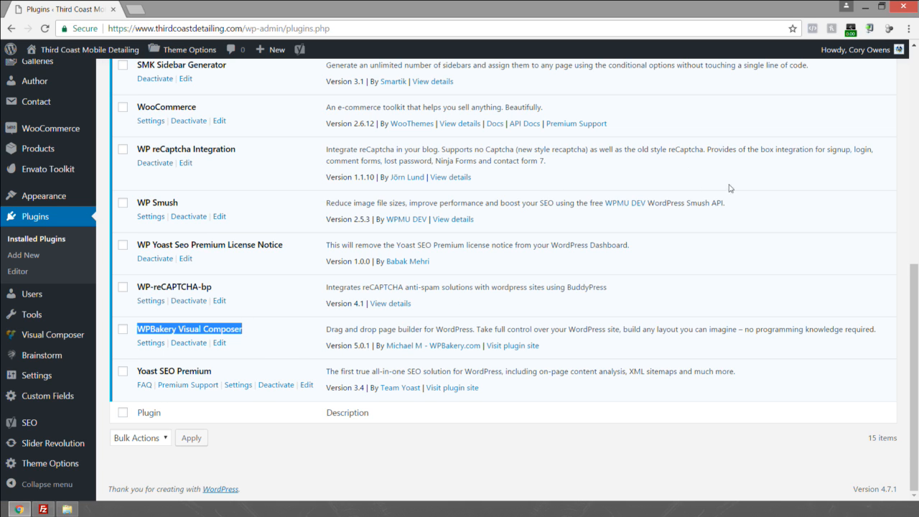
pyautogui.moveTo(242, 332); pyautogui.dragTo(135, 329)
pyautogui.click(143, 330)
pyautogui.moveTo(244, 330); pyautogui.dragTo(138, 326)
pyautogui.moveTo(257, 332); pyautogui.dragTo(133, 329)
# Step: Highlight the Yoast SEO Premium name in the installed plugins list
pyautogui.moveTo(213, 372); pyautogui.dragTo(135, 371)
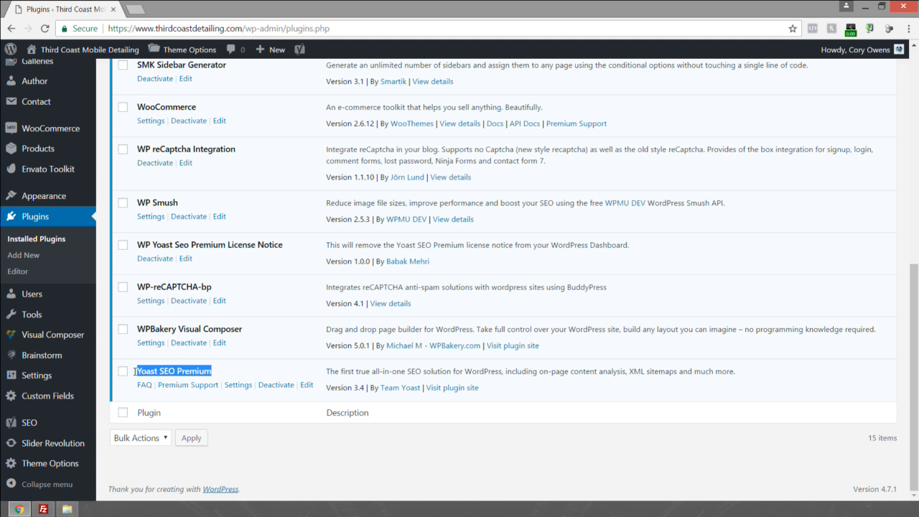
pyautogui.click(221, 378)
pyautogui.moveTo(223, 373); pyautogui.dragTo(130, 373)
pyautogui.moveTo(221, 375); pyautogui.dragTo(137, 371)
pyautogui.click(223, 372)
pyautogui.moveTo(219, 375); pyautogui.dragTo(133, 367)
# Step: Open the Home front page from the site's list of pages for editing
pyautogui.moveTo(56, 129)
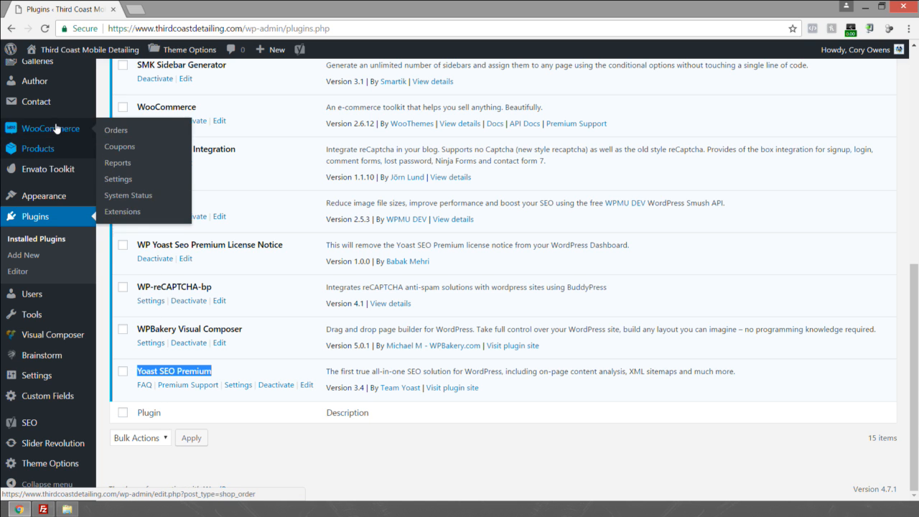
pyautogui.scroll(3, 56, 129)
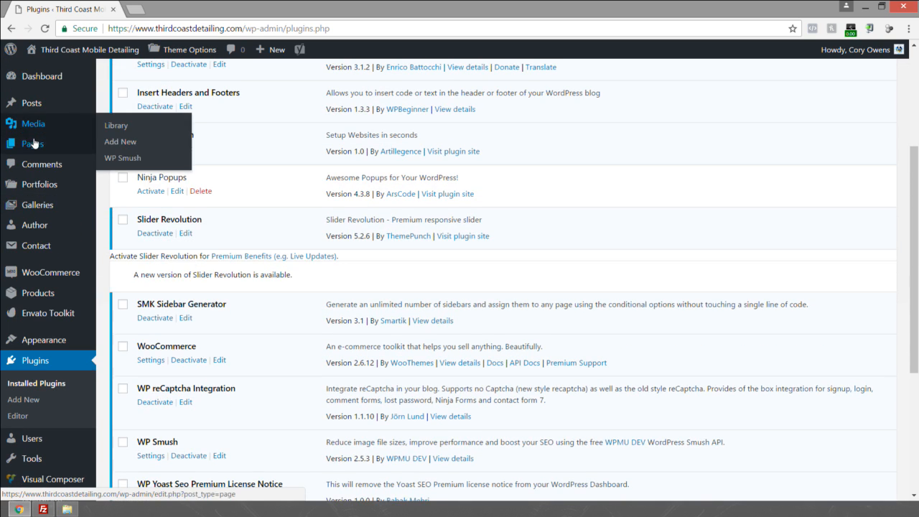
pyautogui.click(33, 143)
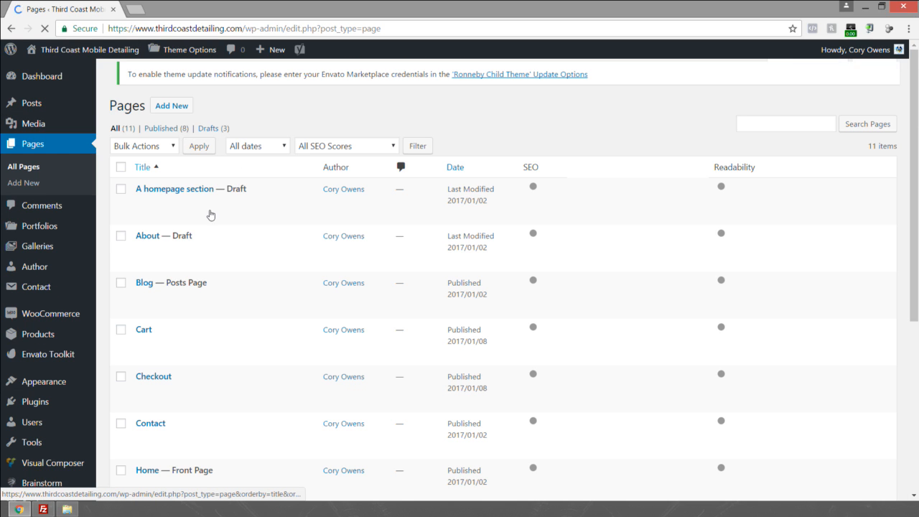
pyautogui.scroll(-3, 165, 349)
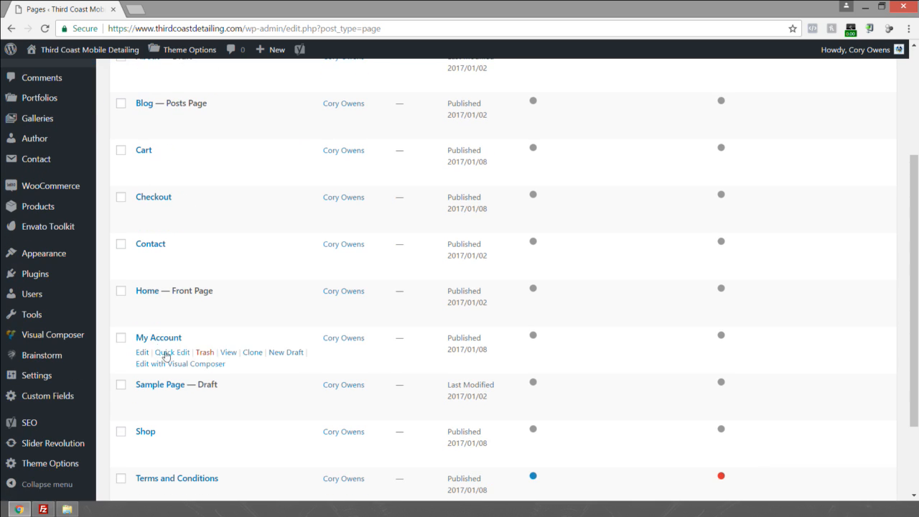
pyautogui.click(143, 307)
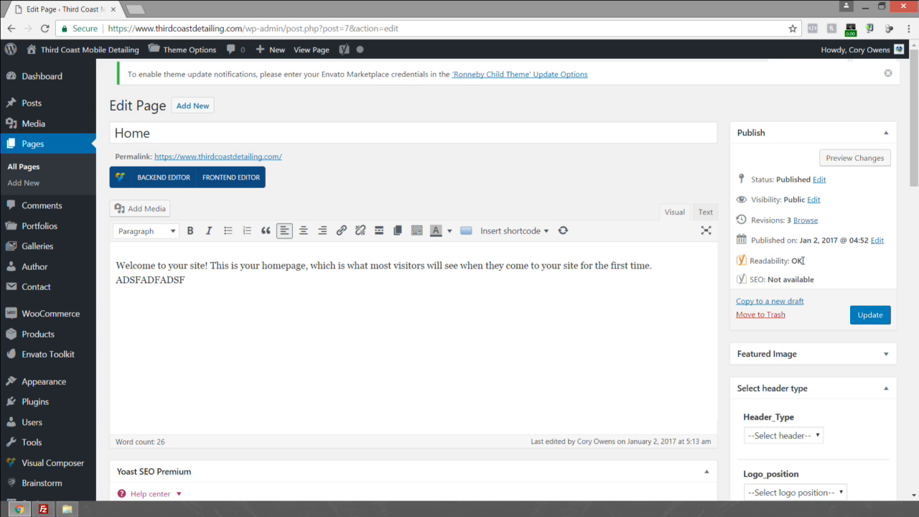
# Step: Examine the Home page's body text and its Yoast readability and SEO ratings in the publishing information
pyautogui.hotkey('ctrl', 'a')
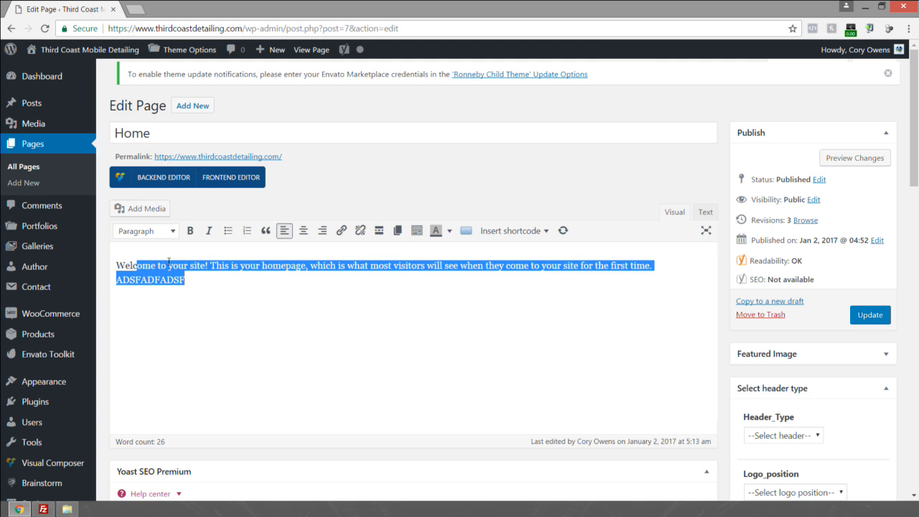
pyautogui.click(324, 293)
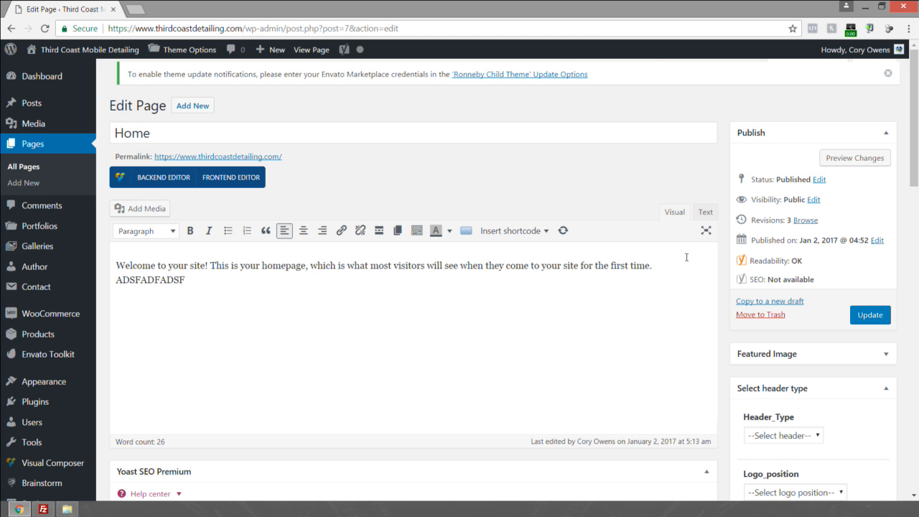
pyautogui.moveTo(261, 289); pyautogui.dragTo(115, 257)
pyautogui.click(214, 276)
pyautogui.hotkey('ctrl', 'a')
pyautogui.click(495, 286)
pyautogui.moveTo(752, 281); pyautogui.dragTo(760, 279)
pyautogui.moveTo(834, 282); pyautogui.dragTo(731, 277)
pyautogui.moveTo(829, 278); pyautogui.dragTo(735, 279)
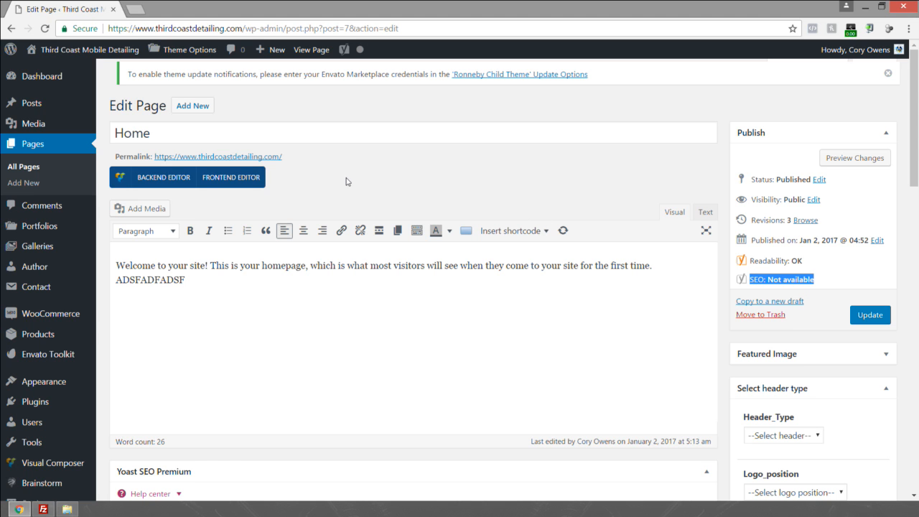
pyautogui.scroll(-1, 347, 181)
pyautogui.scroll(1, 287, 180)
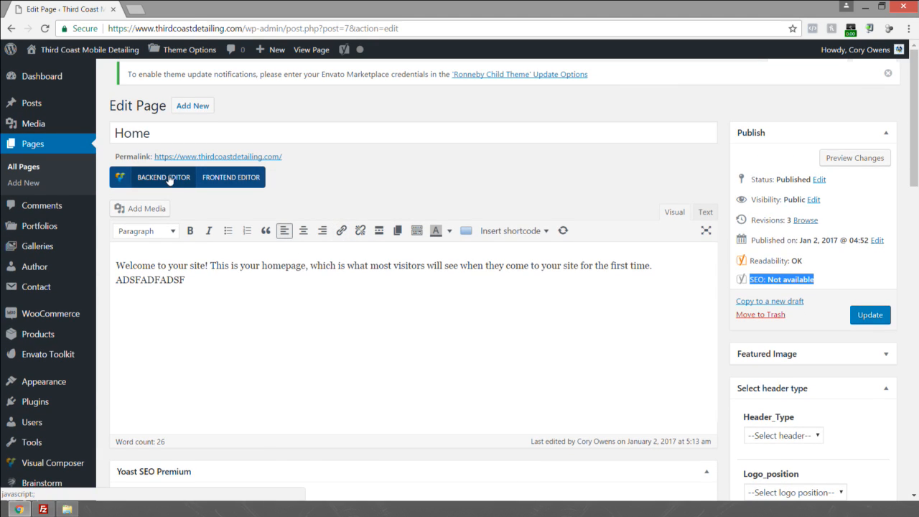
# Step: Switch the Home page to the Visual Composer backend editor and add a row split into three equal columns
pyautogui.click(169, 179)
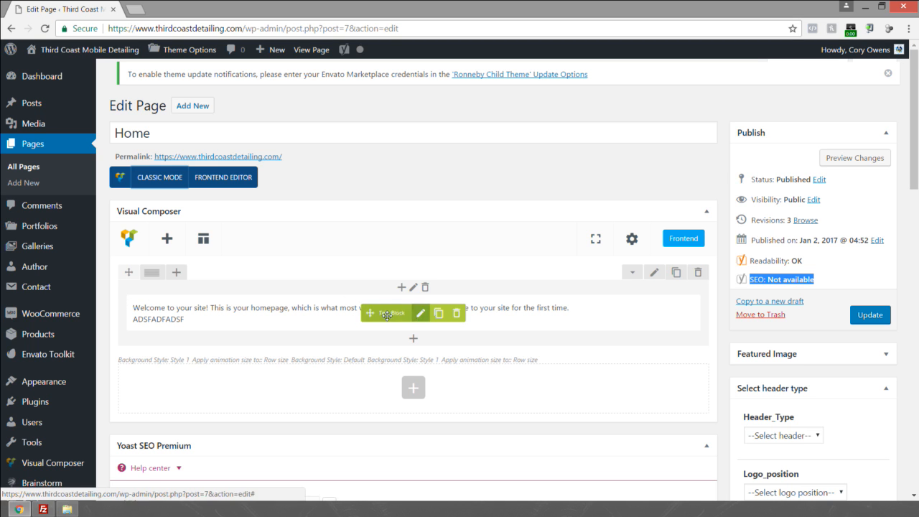
pyautogui.click(421, 390)
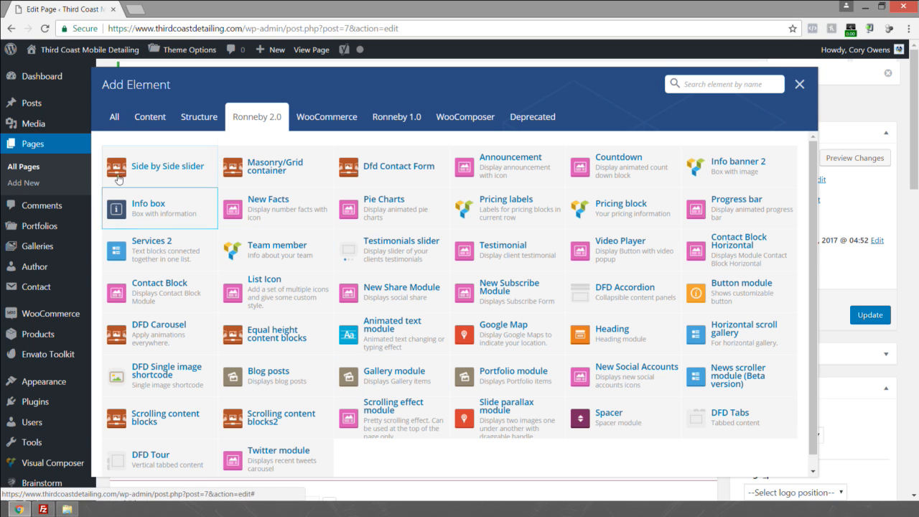
pyautogui.click(113, 118)
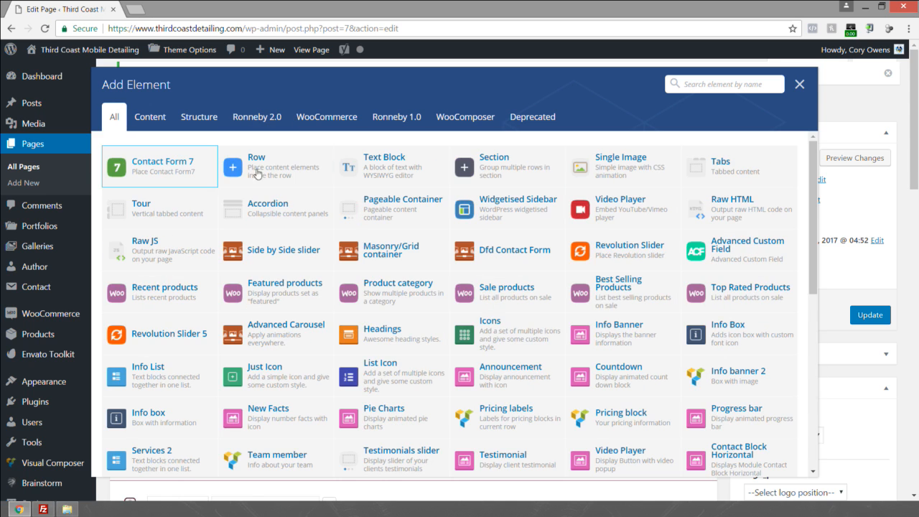
pyautogui.click(318, 185)
pyautogui.moveTo(153, 373)
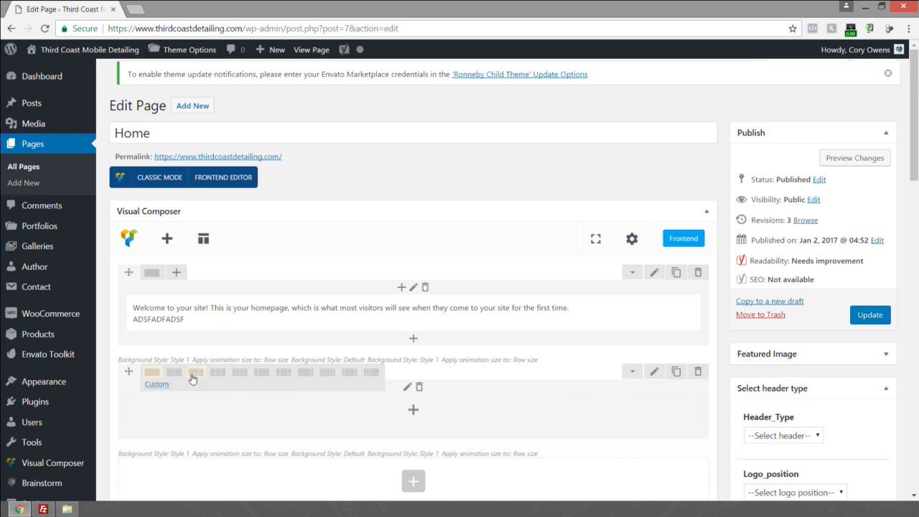
pyautogui.click(218, 371)
# Step: Add a Single Image element from the content elements to the first column of the new row
pyautogui.scroll(-1, 366, 309)
pyautogui.click(210, 350)
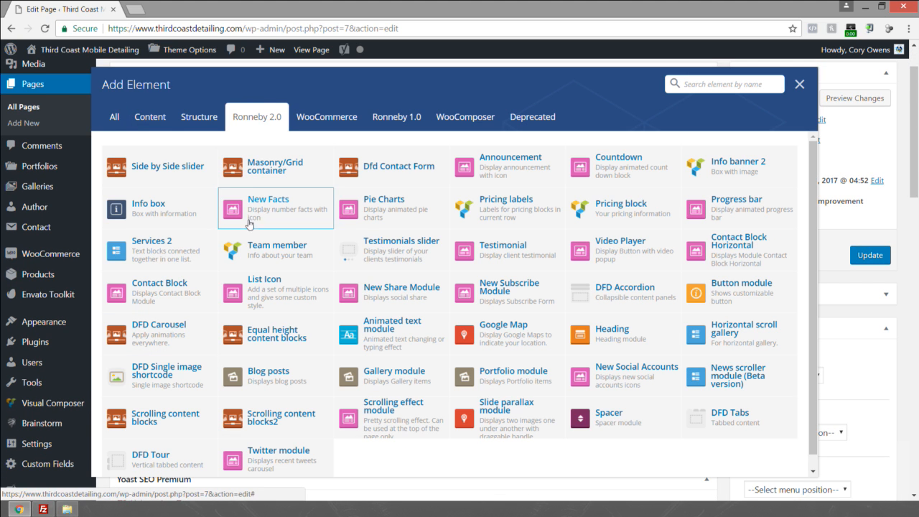
pyautogui.click(166, 120)
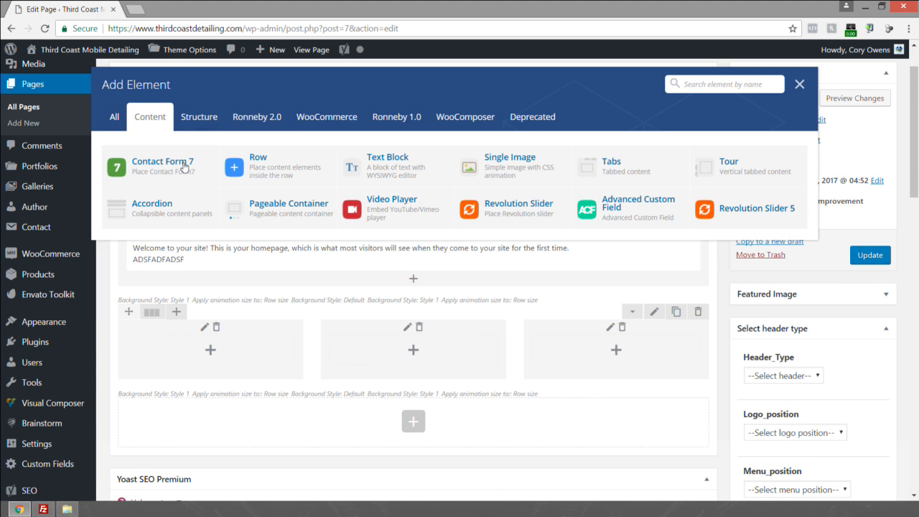
pyautogui.click(479, 171)
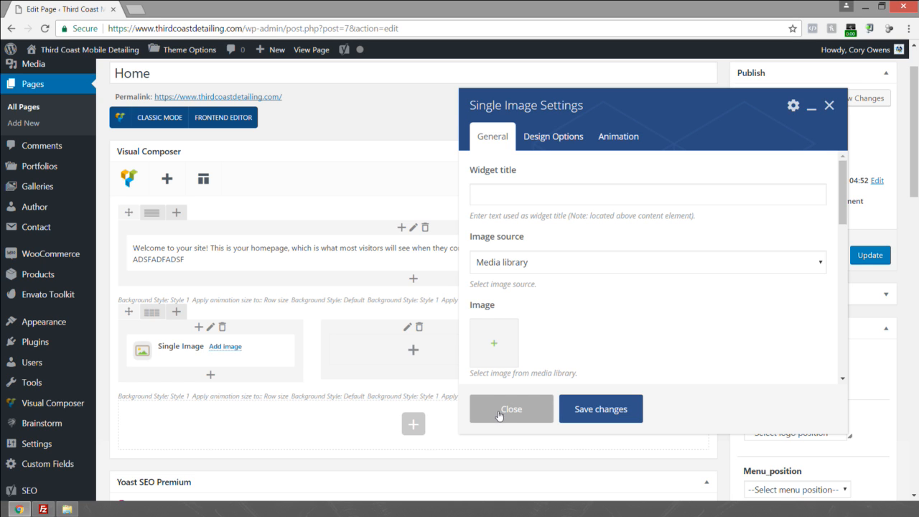
# Step: Set coffee.jpg from the media library as the picture of the Single Image element
pyautogui.scroll(-1, 511, 240)
pyautogui.click(491, 282)
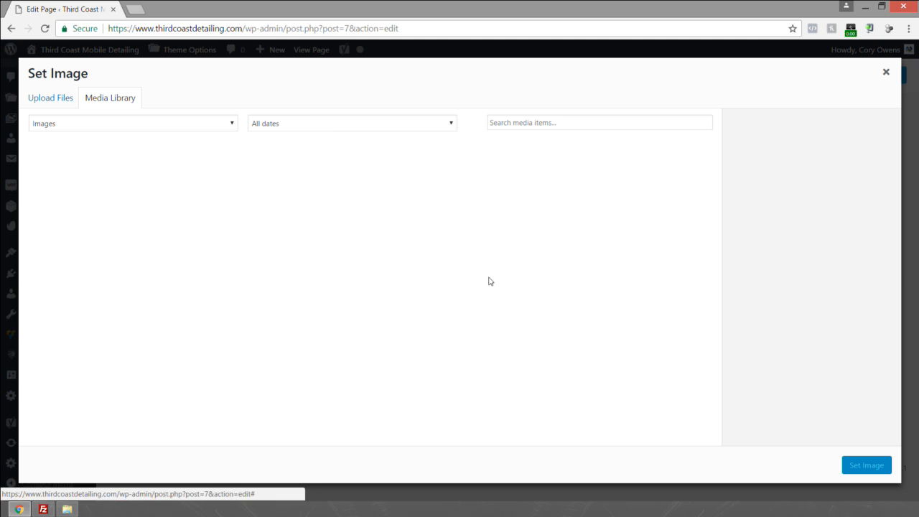
pyautogui.click(128, 188)
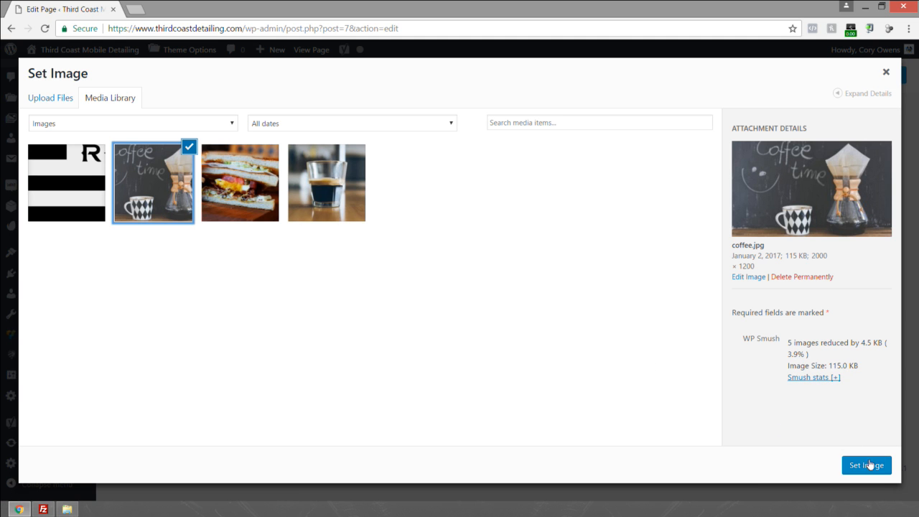
pyautogui.click(865, 465)
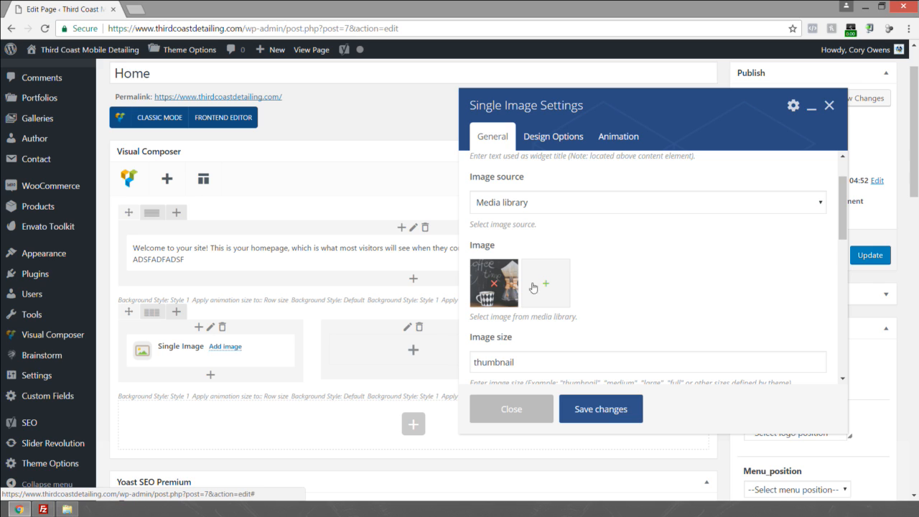
# Step: Set the image size to full and the image alignment to Center
pyautogui.click(544, 361)
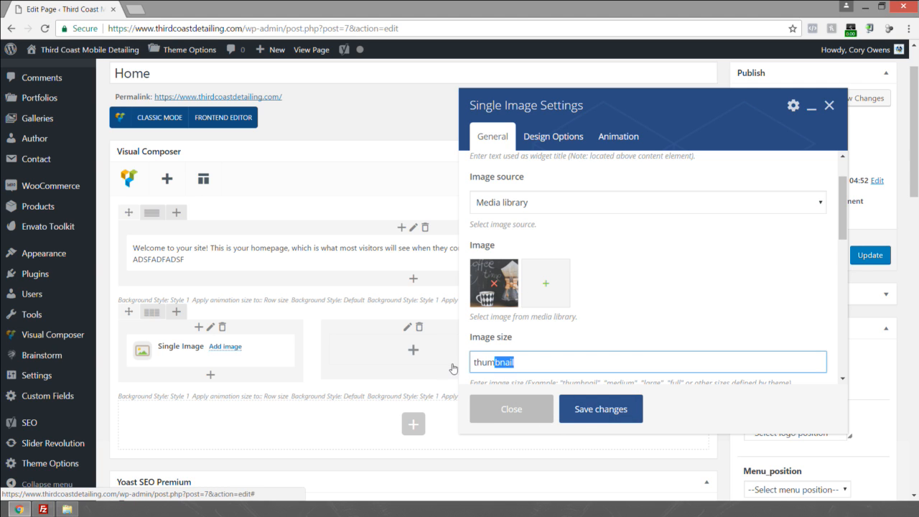
pyautogui.moveTo(544, 361); pyautogui.dragTo(440, 361)
pyautogui.write('full')
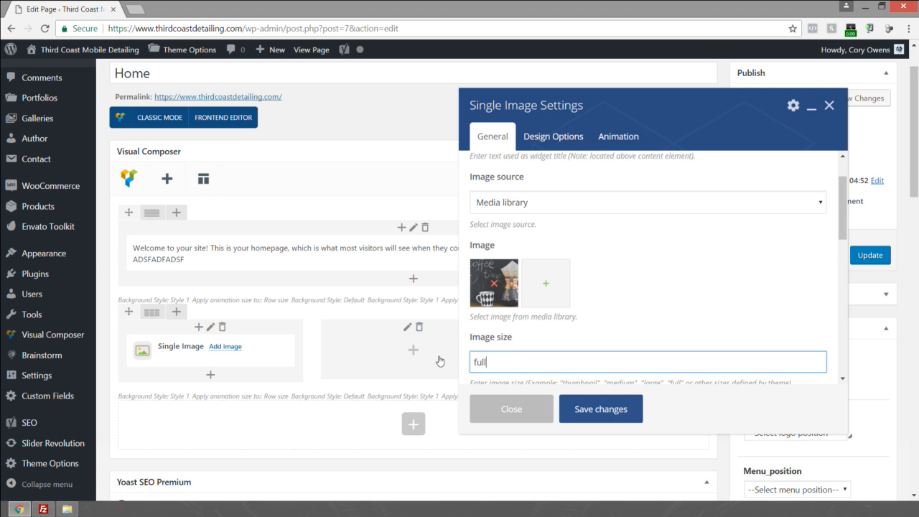
pyautogui.scroll(-1, 545, 381)
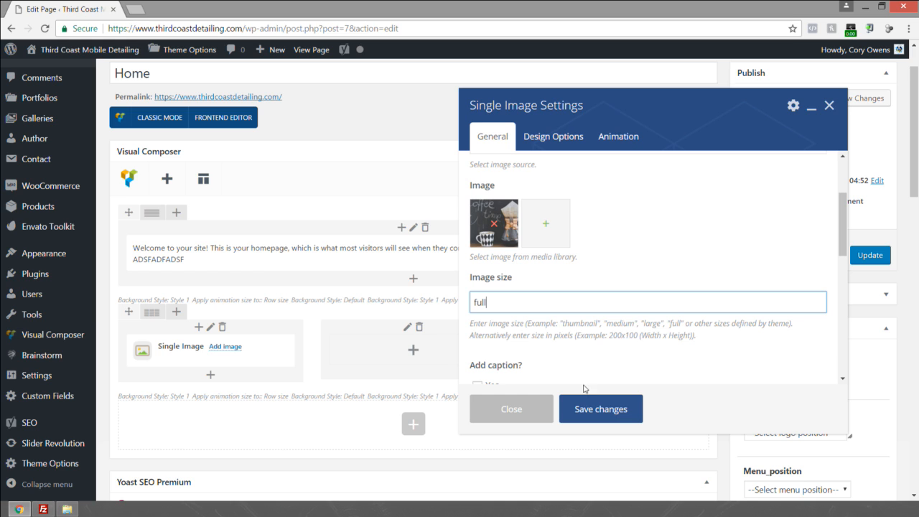
pyautogui.scroll(-3, 596, 370)
pyautogui.click(557, 276)
pyautogui.click(523, 309)
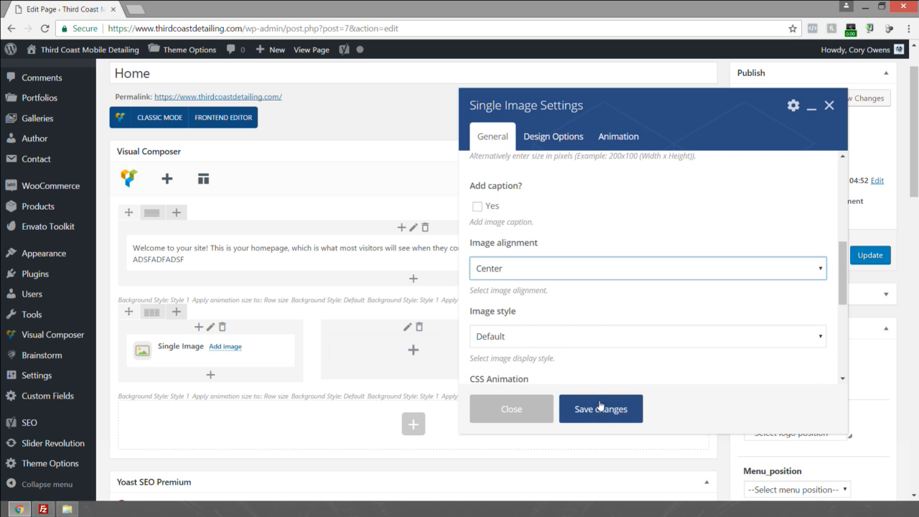
# Step: Apply the fadeInUp CSS animation to the image and save its settings
pyautogui.scroll(-2, 567, 359)
pyautogui.click(566, 285)
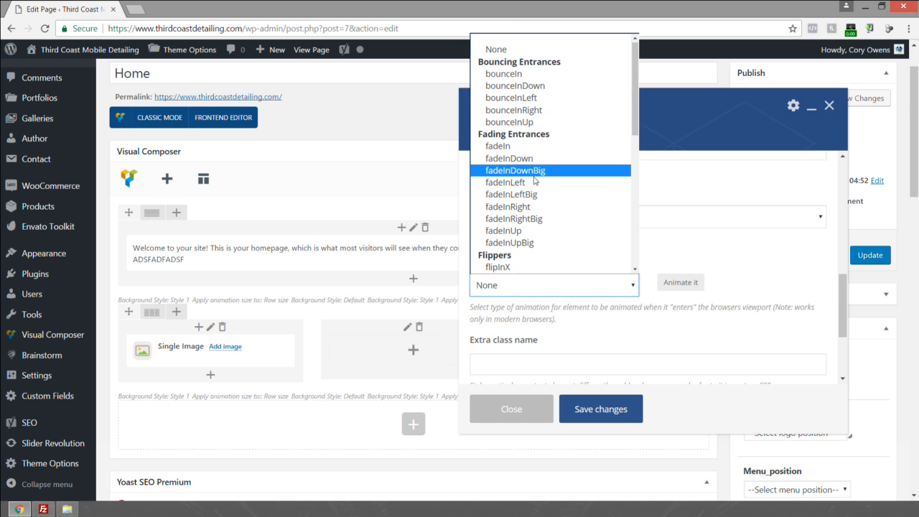
pyautogui.click(529, 230)
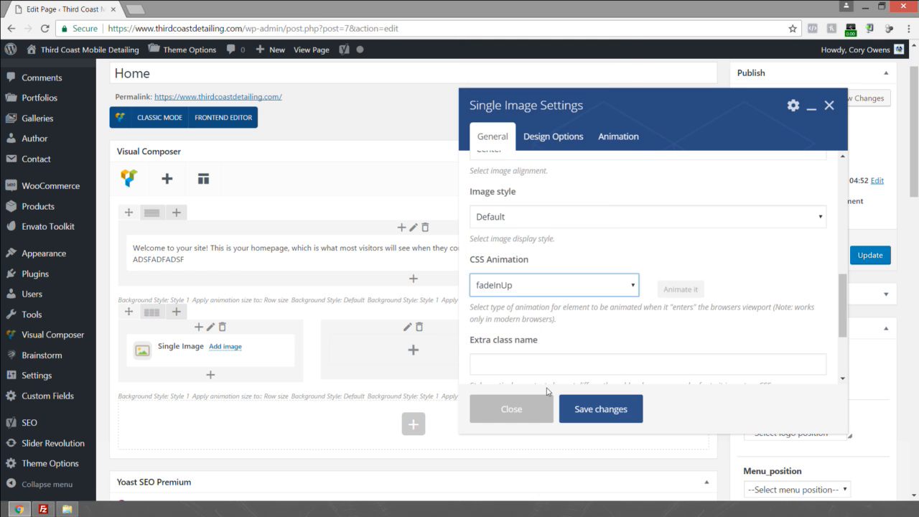
pyautogui.click(593, 410)
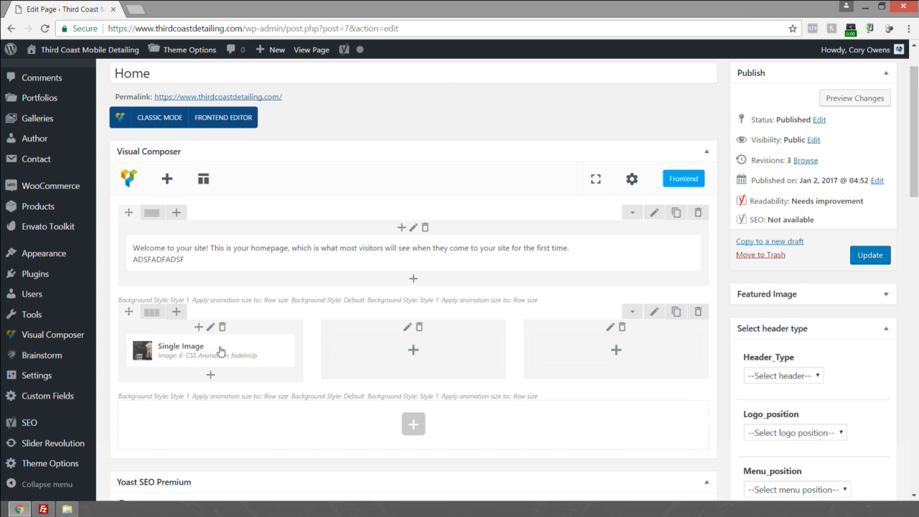
# Step: Duplicate the Single Image element twice and move the copies into the second and third columns of the row
pyautogui.moveTo(221, 350)
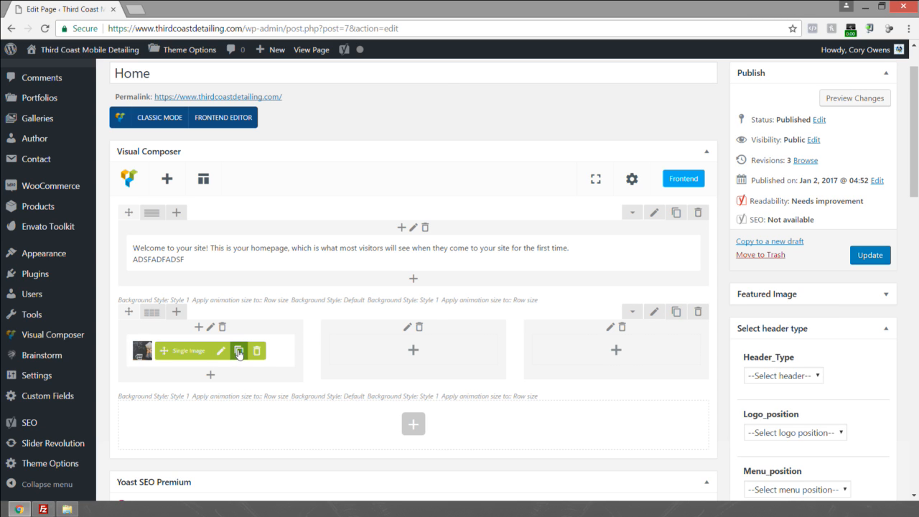
pyautogui.click(239, 351)
pyautogui.click(239, 356)
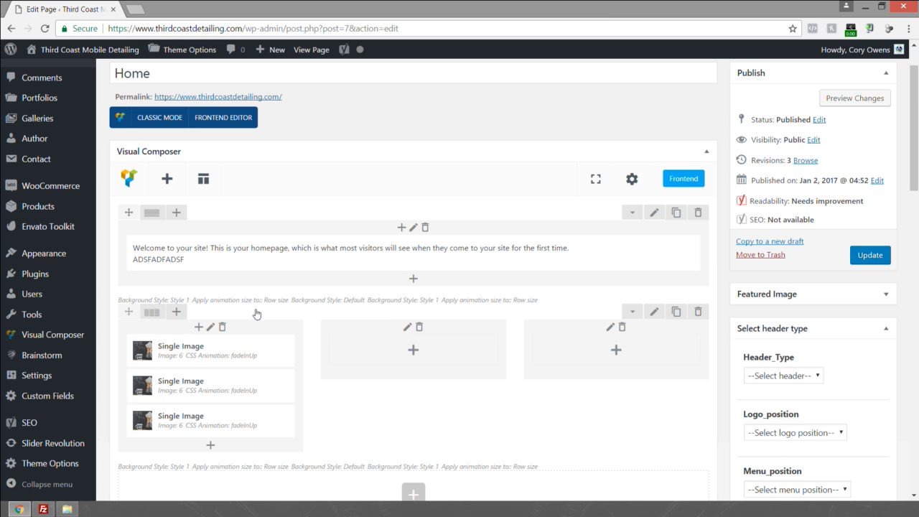
pyautogui.moveTo(178, 351); pyautogui.dragTo(416, 350)
pyautogui.moveTo(175, 351)
pyautogui.mouseDown()
pyautogui.moveTo(628, 327)
pyautogui.moveTo(631, 343)
pyautogui.moveTo(595, 349)
pyautogui.mouseUp()
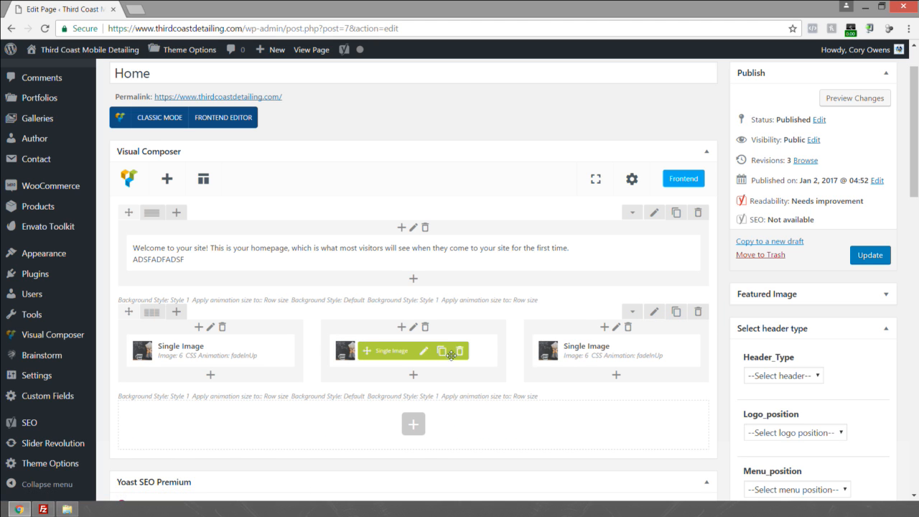
# Step: Replace the second column's picture with the sandwich photo from the media library
pyautogui.click(424, 350)
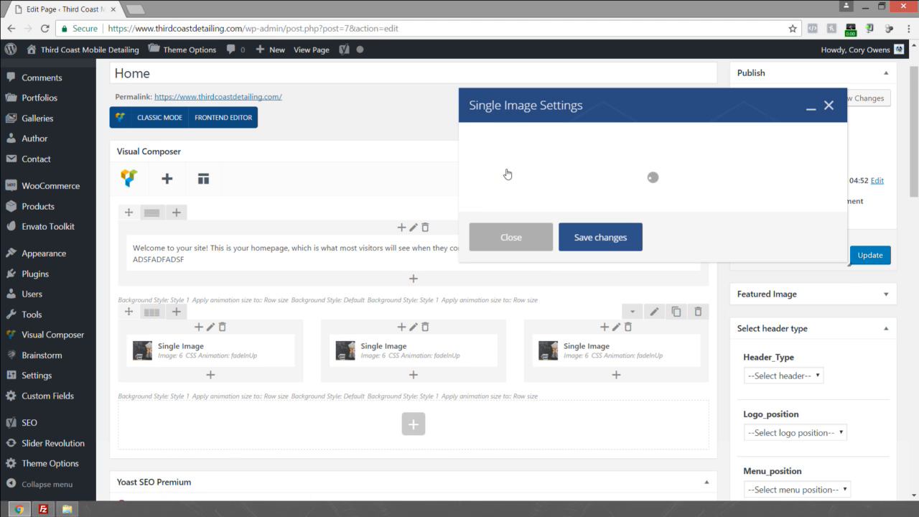
pyautogui.click(549, 338)
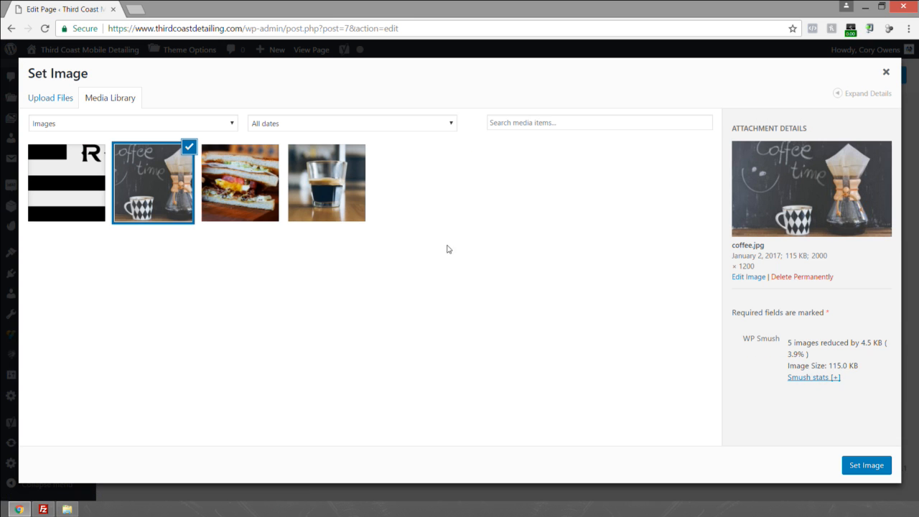
pyautogui.click(227, 205)
pyautogui.click(865, 465)
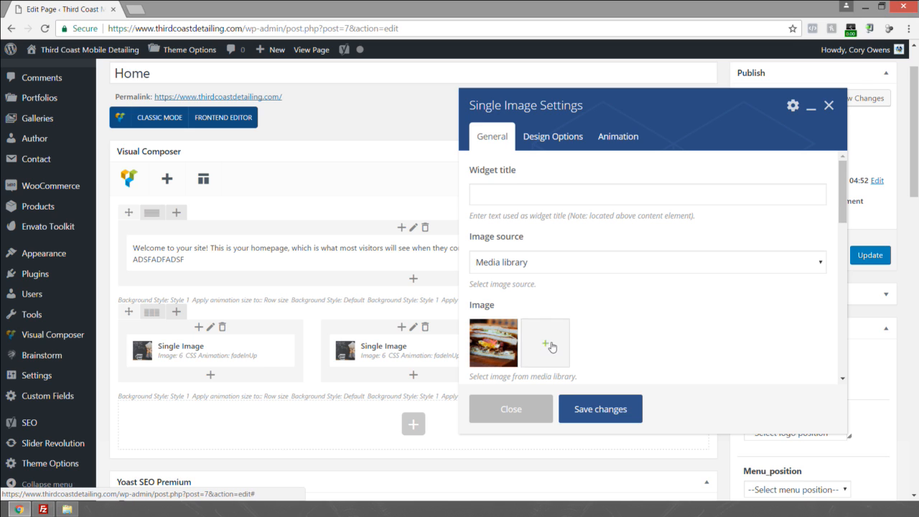
# Step: Replace the third column's picture with the coffee glass photo from the media library and save the element's settings
pyautogui.click(617, 352)
pyautogui.click(627, 351)
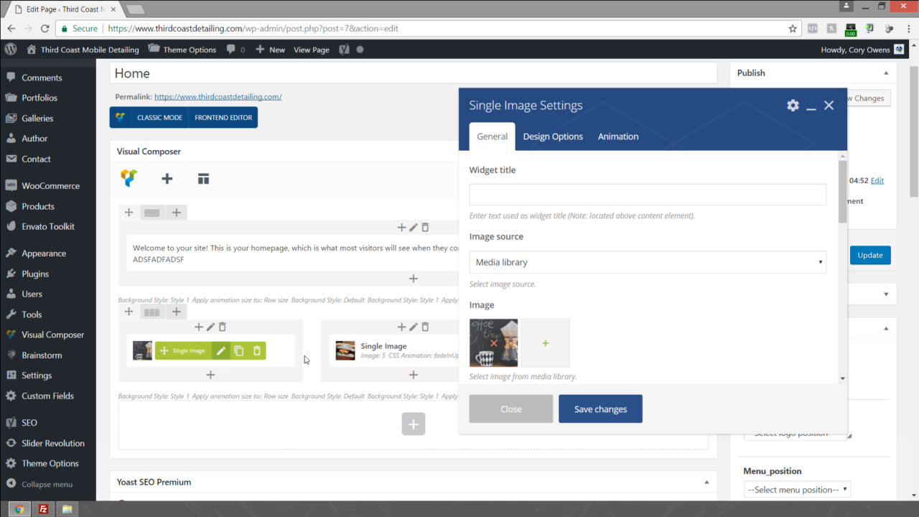
pyautogui.click(545, 344)
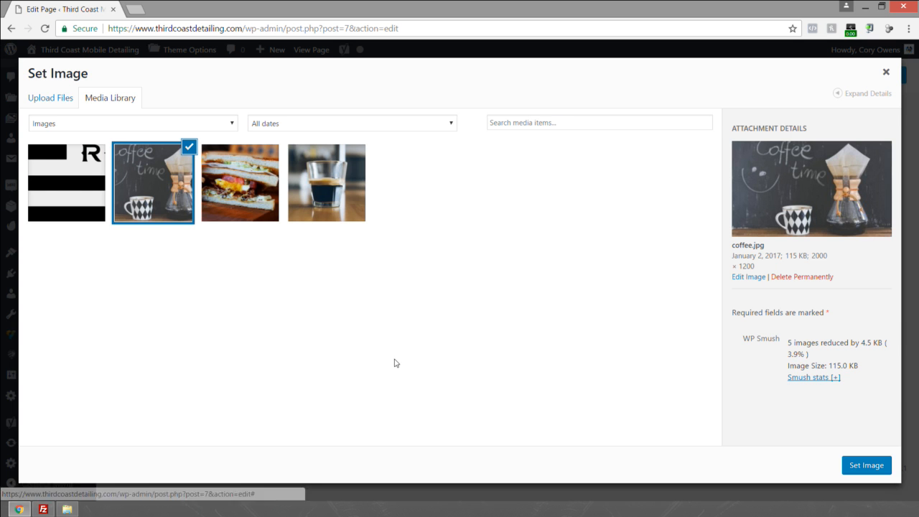
pyautogui.click(358, 218)
pyautogui.click(869, 467)
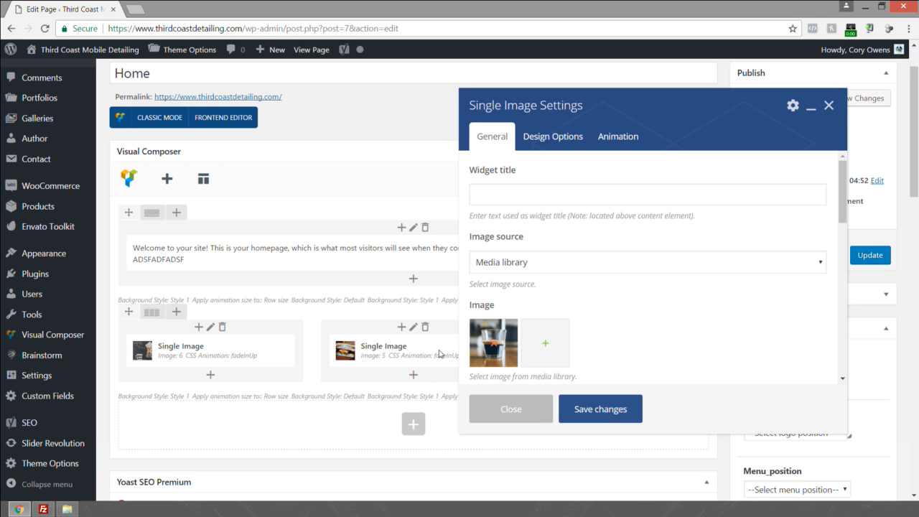
pyautogui.click(601, 409)
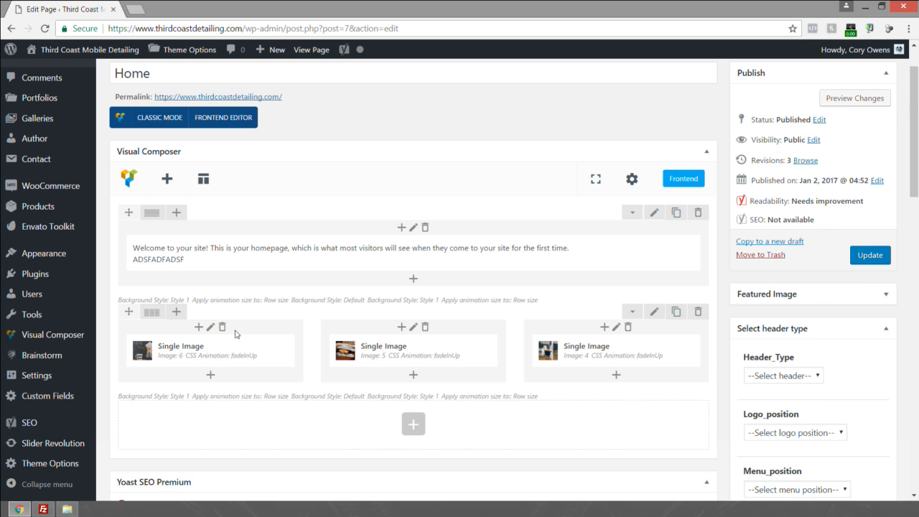
# Step: Preview the Home page changes and examine the welcome text and the three-column image row
pyautogui.moveTo(151, 316)
pyautogui.click(838, 97)
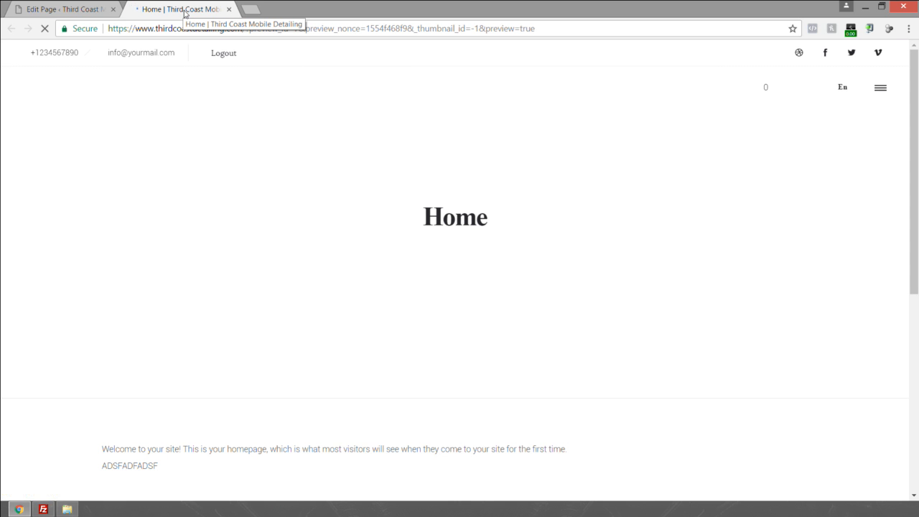
pyautogui.scroll(-5, 280, 187)
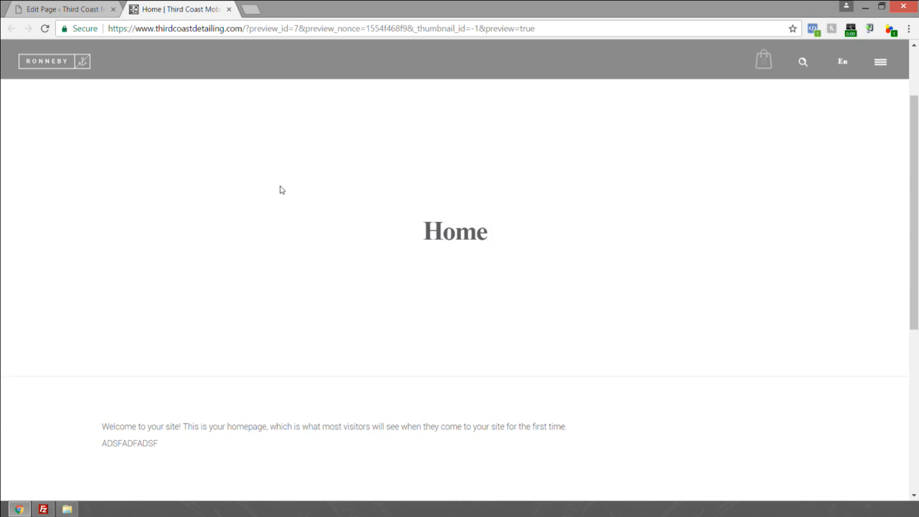
pyautogui.scroll(1, 283, 192)
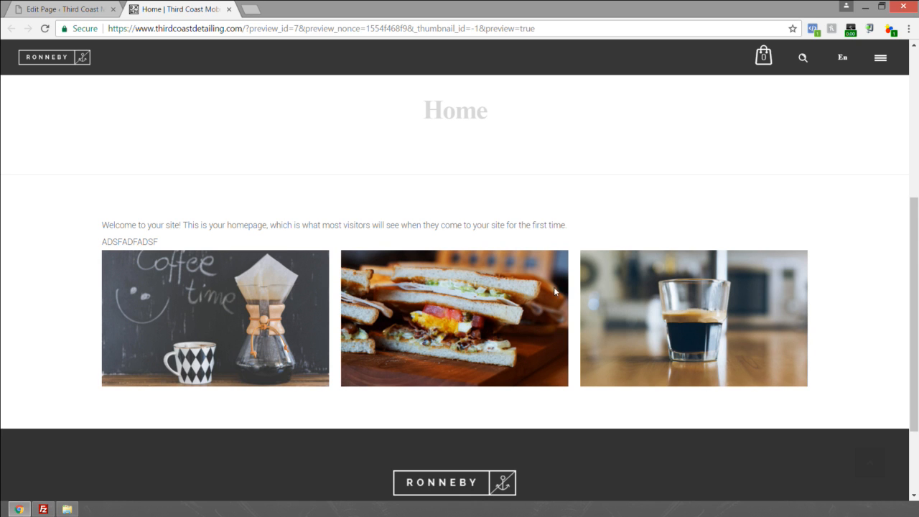
pyautogui.moveTo(158, 242); pyautogui.dragTo(92, 229)
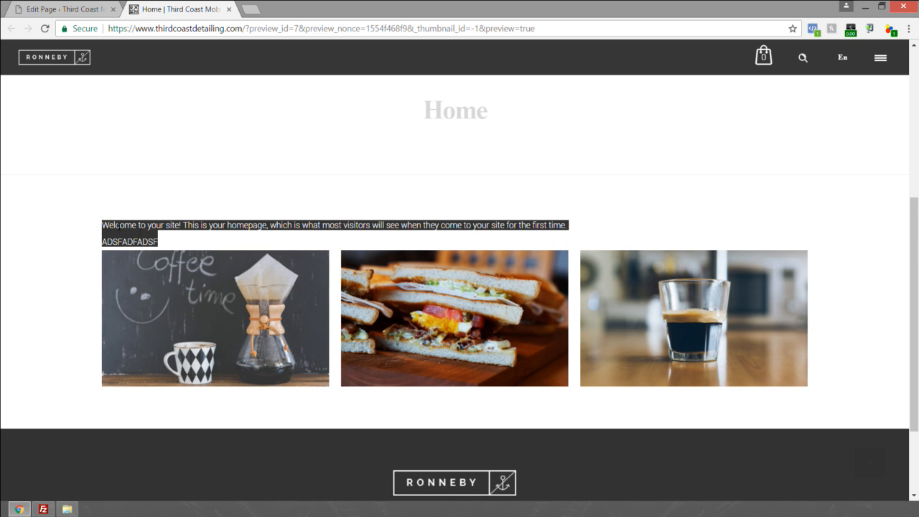
pyautogui.moveTo(182, 242); pyautogui.dragTo(103, 226)
pyautogui.click(176, 229)
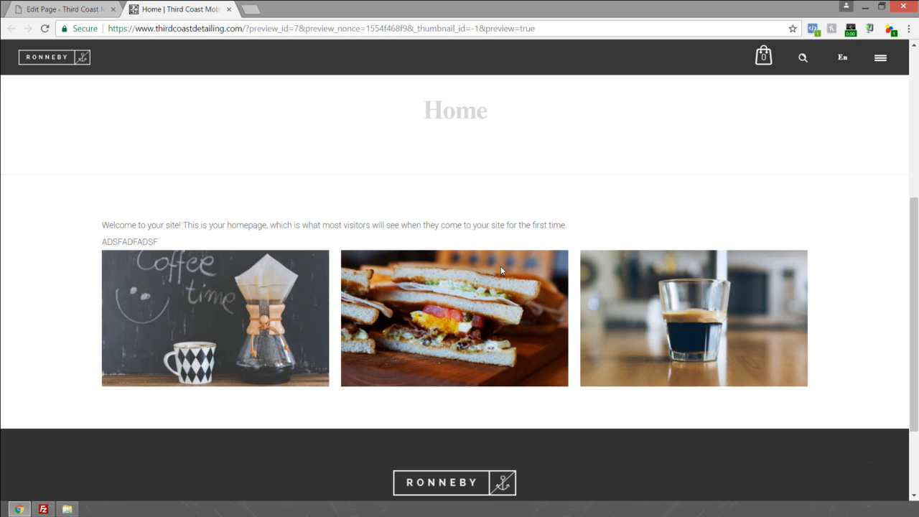
# Step: Compare the row layout in the page editor with the previewed page, ending in the editor
pyautogui.click(86, 5)
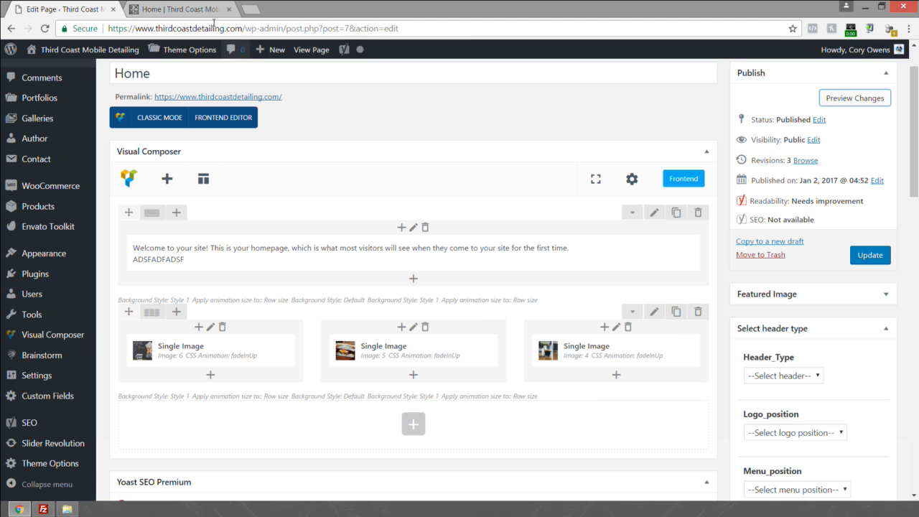
pyautogui.click(191, 9)
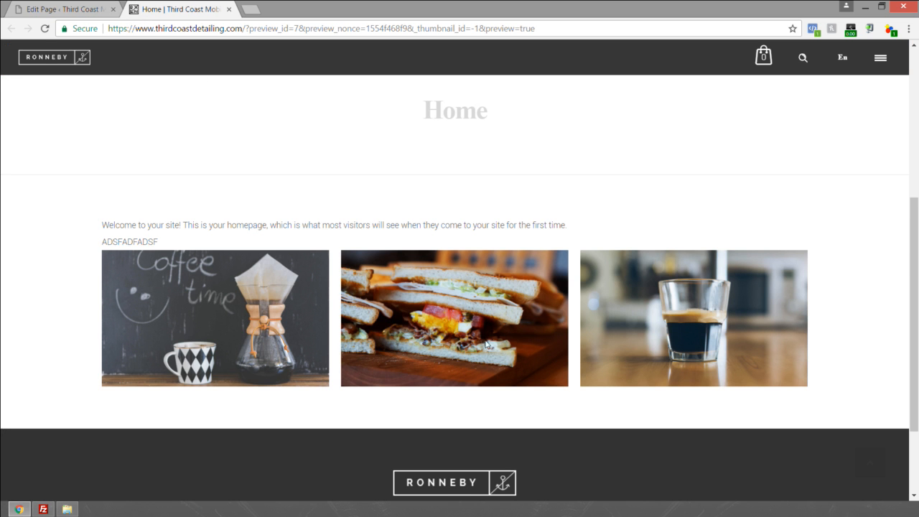
pyautogui.click(66, 10)
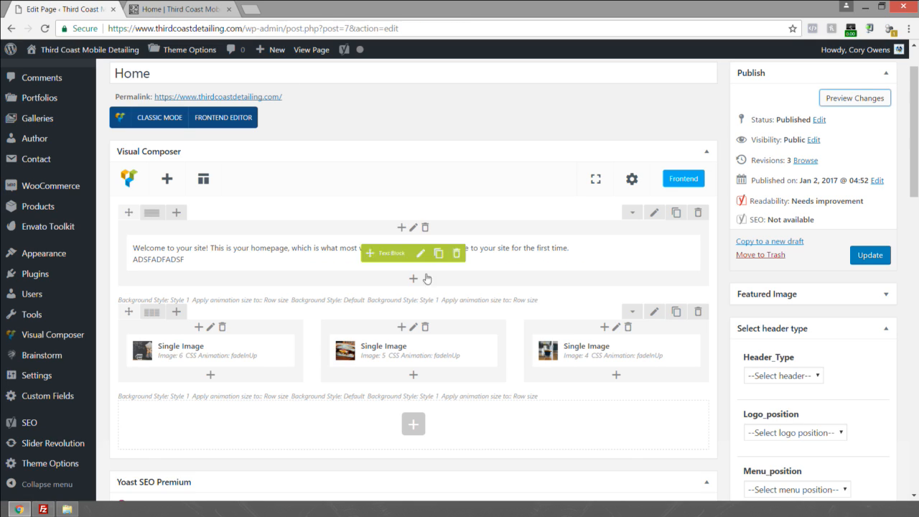
# Step: Collapse the Visual Composer section and examine the Yoast SEO snippet preview and analysis alongside the page title
pyautogui.click(437, 155)
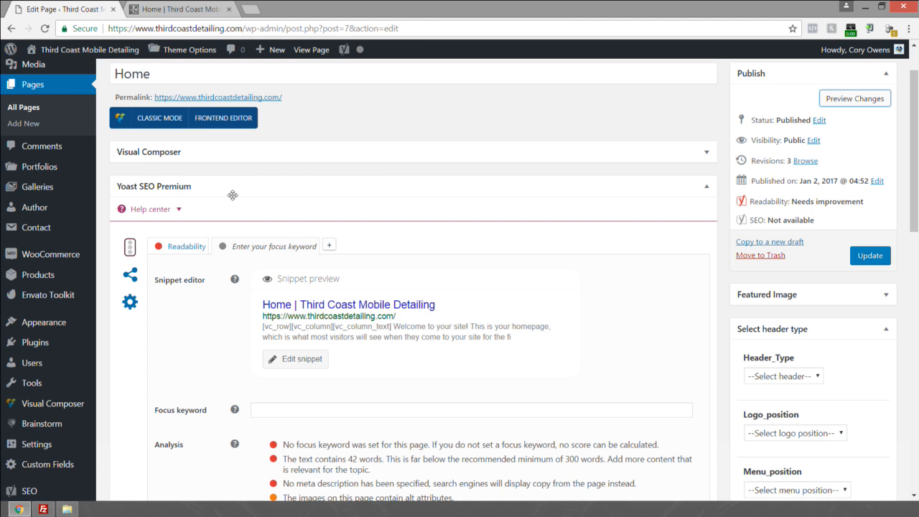
pyautogui.scroll(-2, 241, 245)
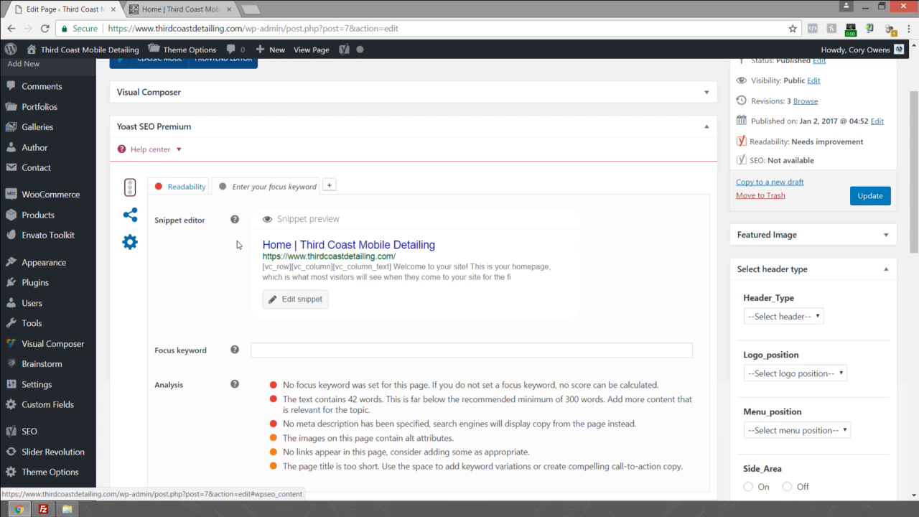
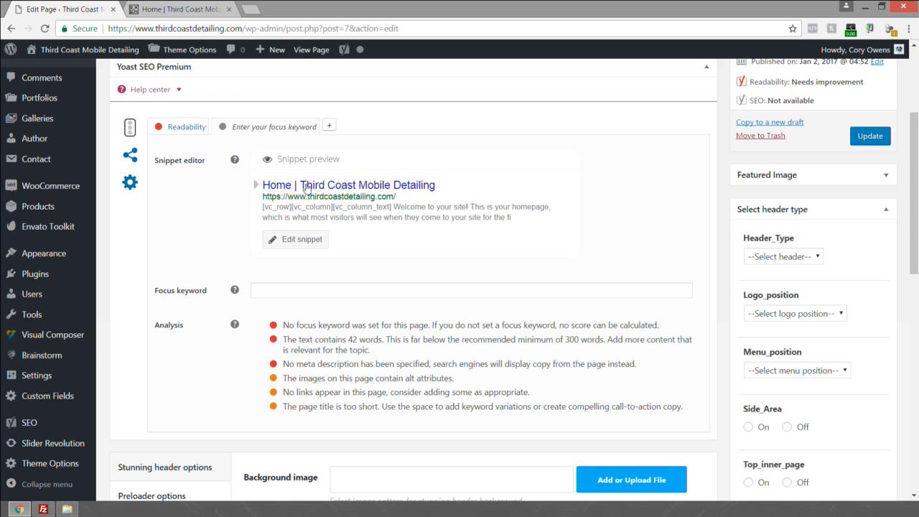
pyautogui.scroll(3, 281, 180)
pyautogui.doubleClick(161, 130)
pyautogui.scroll(-3, 300, 184)
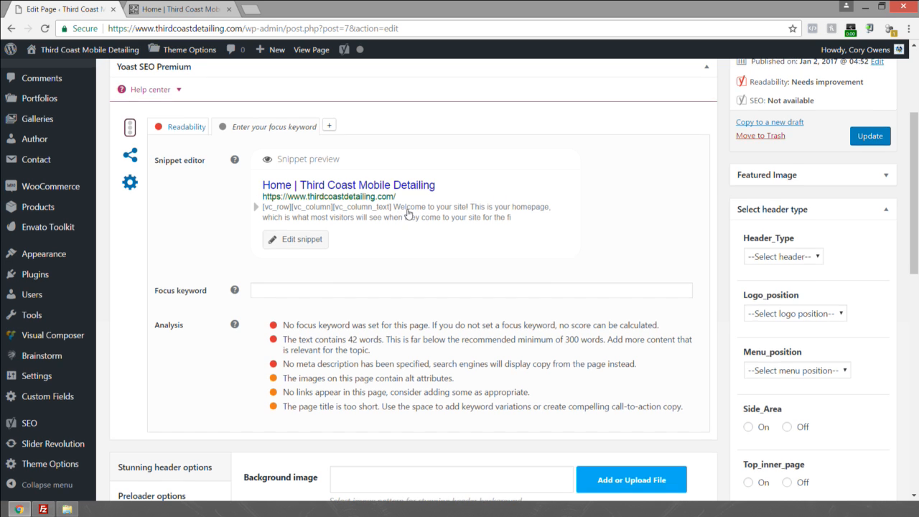
# Step: Expand the Visual Composer section and review its page content against the Yoast SEO snippet preview description
pyautogui.scroll(4, 407, 213)
pyautogui.click(338, 211)
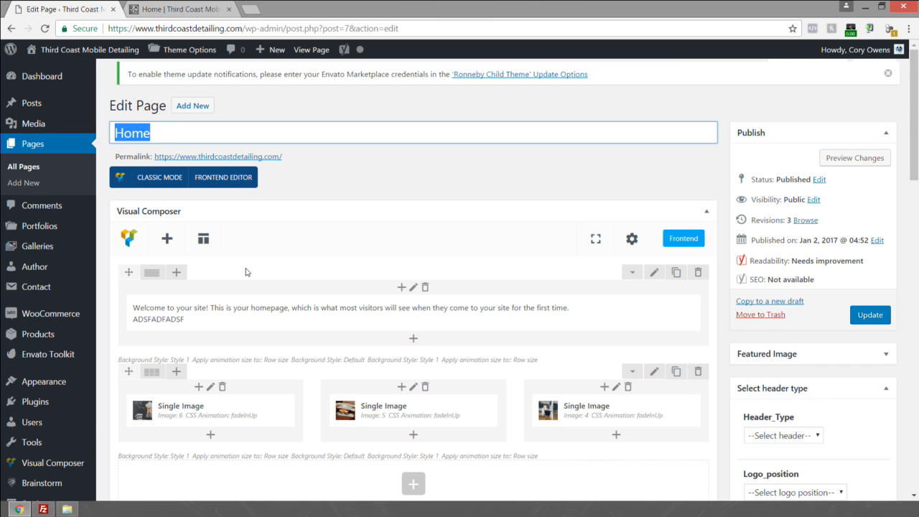
pyautogui.scroll(-3, 245, 271)
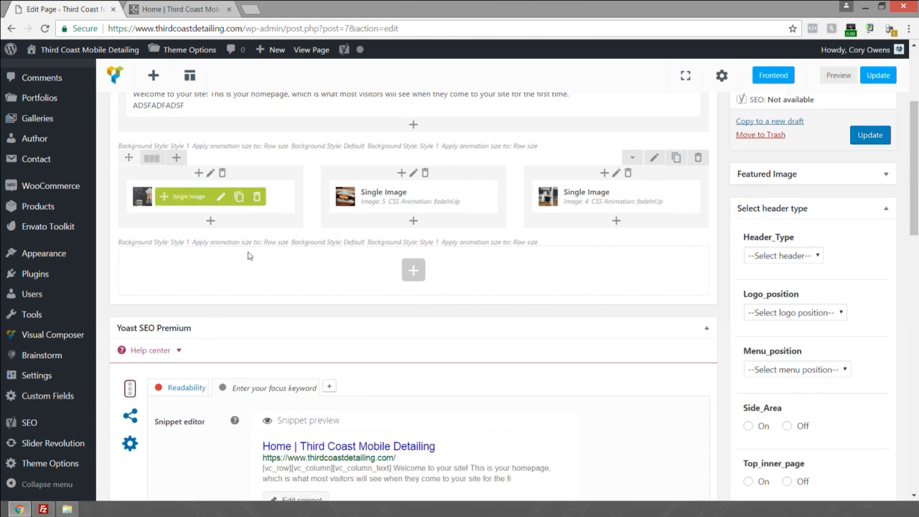
pyautogui.scroll(-3, 251, 266)
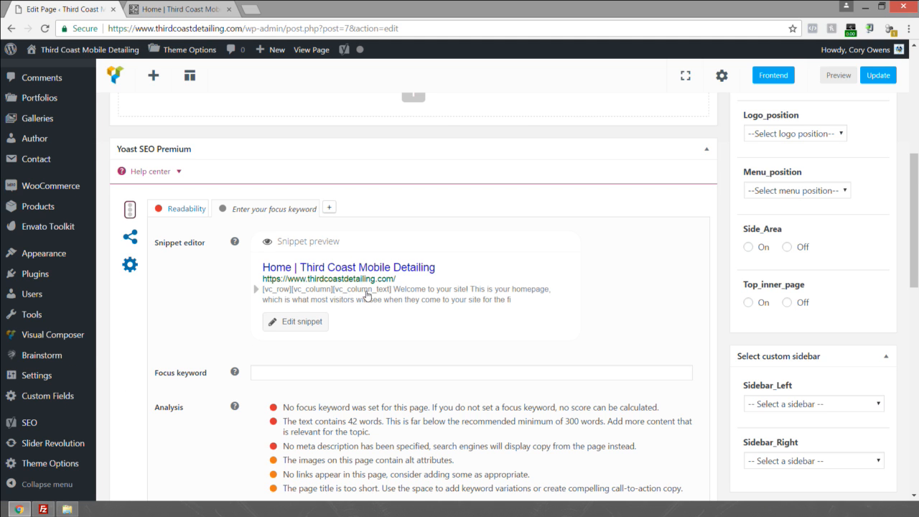
# Step: Check the page's welcome text, and start the Yoast SEO meta description with "Welcome to Third Coast Detailing"
pyautogui.scroll(6, 395, 296)
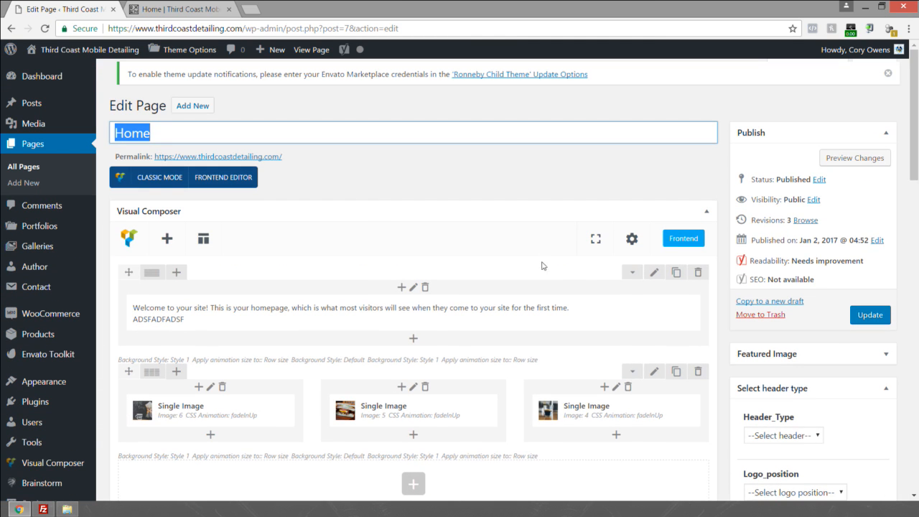
pyautogui.moveTo(481, 309)
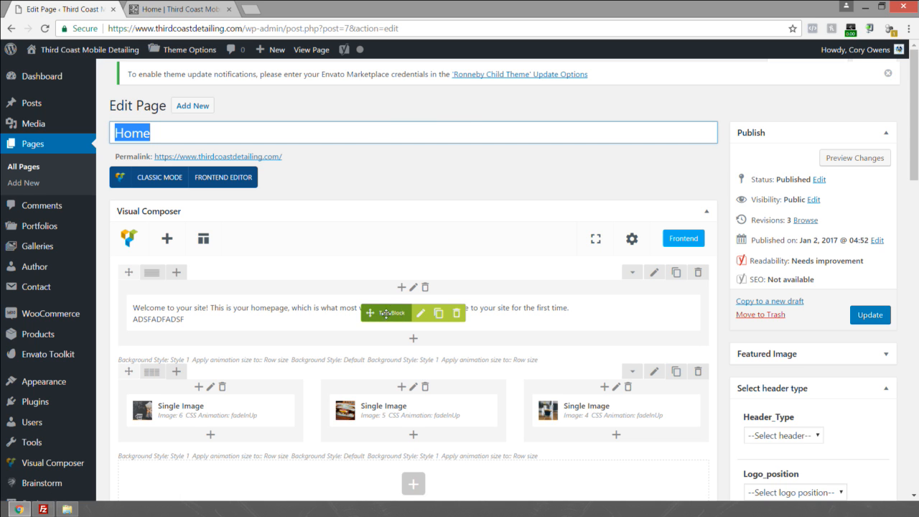
pyautogui.scroll(-5, 393, 312)
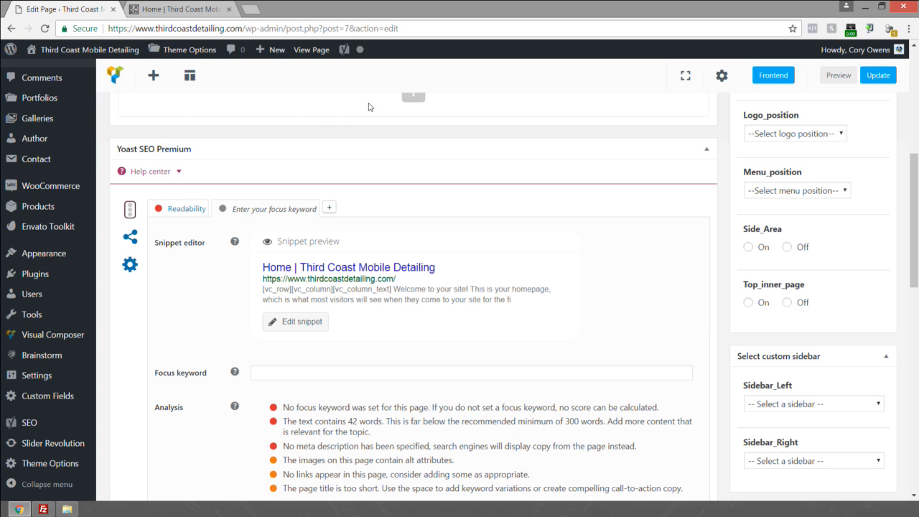
pyautogui.click(390, 300)
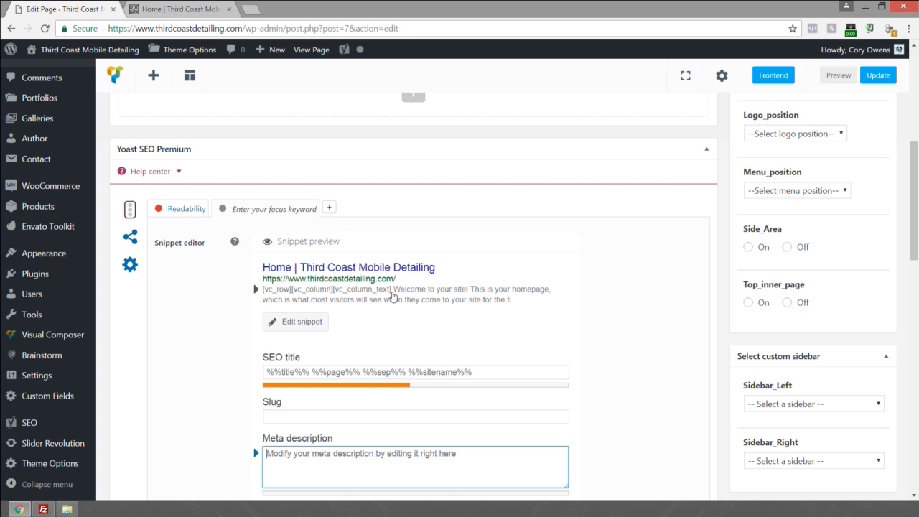
pyautogui.write('W')
pyautogui.press('BackSpace')
pyautogui.write('Welt')
pyautogui.press('BackSpace')
pyautogui.write('come to Third')
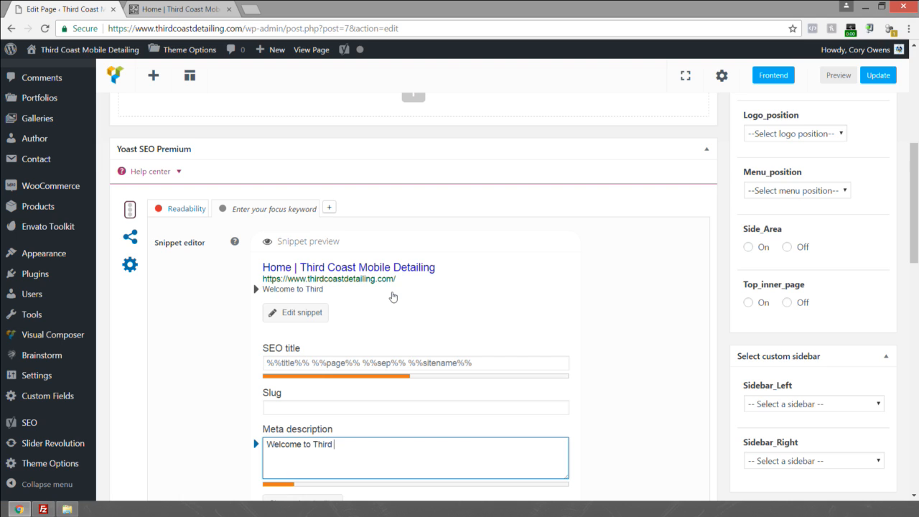
pyautogui.write(' Coast Detailing')
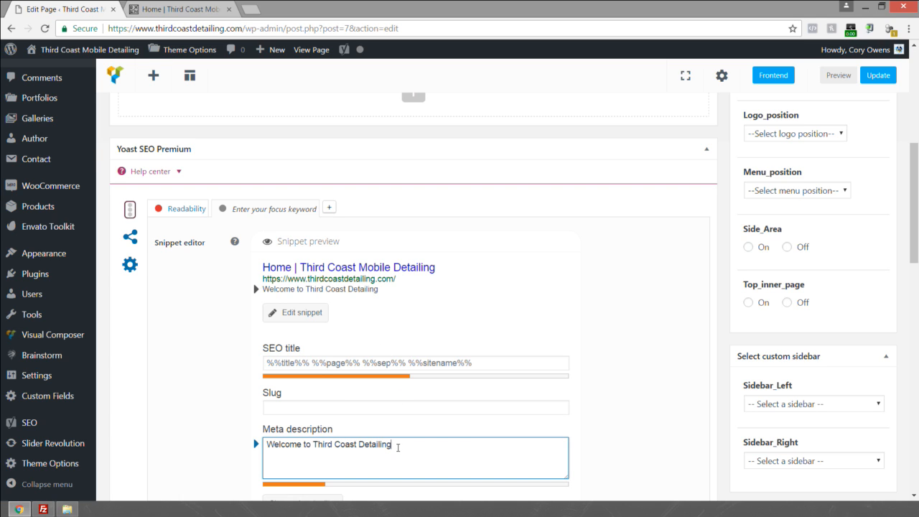
# Step: Insert the word "Mobile" before "Detailing" in the meta description
pyautogui.moveTo(416, 447); pyautogui.dragTo(265, 443)
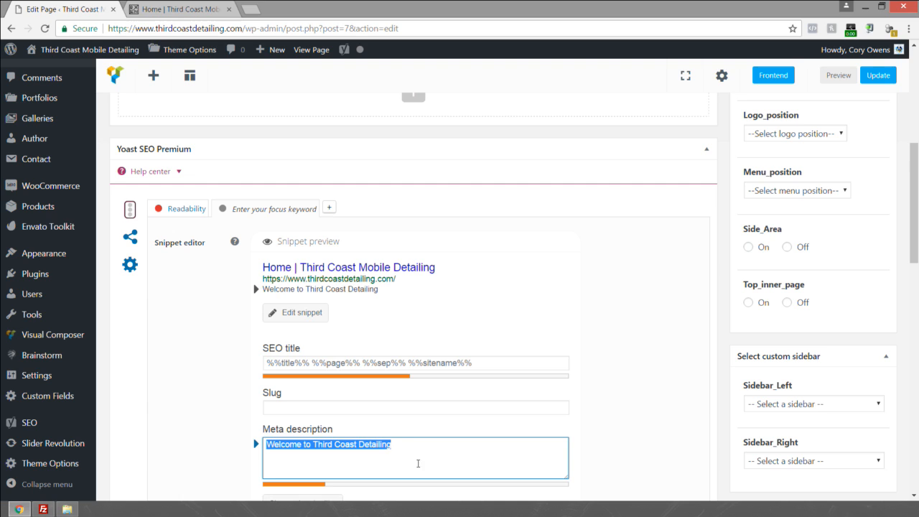
pyautogui.click(414, 446)
pyautogui.moveTo(414, 446); pyautogui.dragTo(266, 443)
pyautogui.click(473, 468)
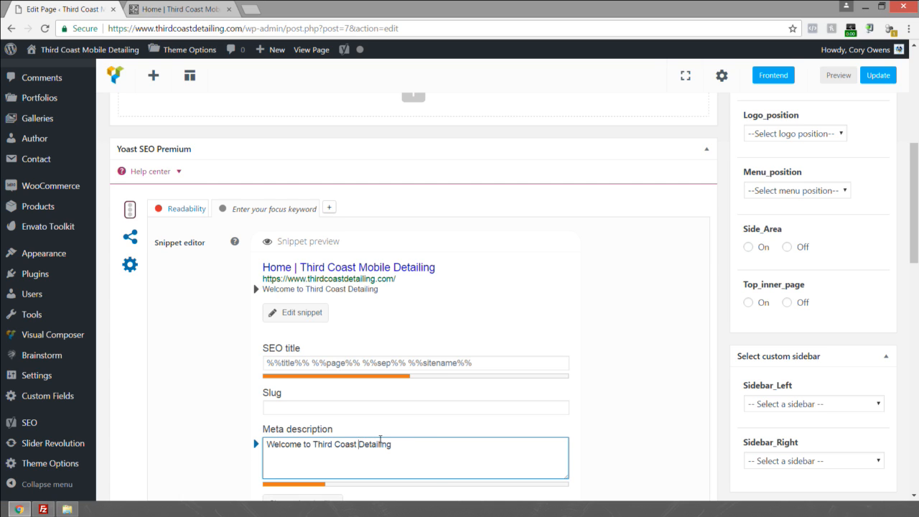
pyautogui.write('Mobile')
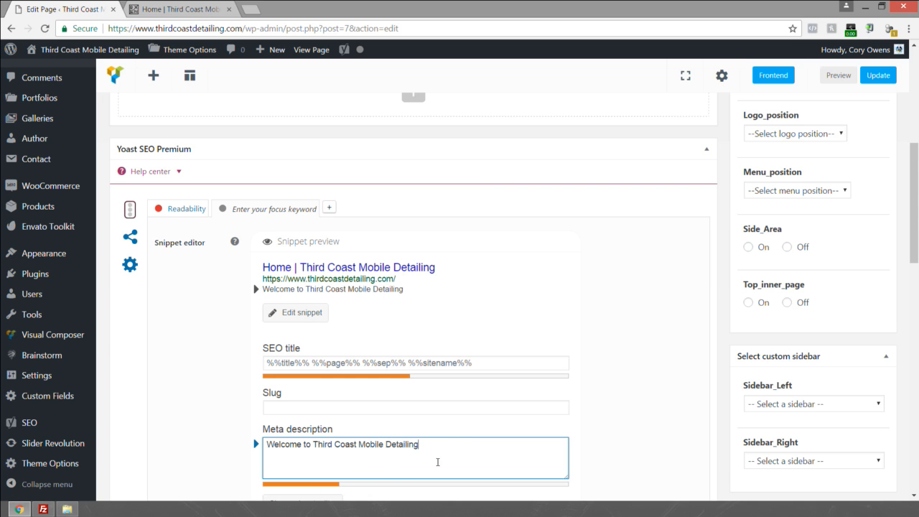
# Step: Continue the meta description with "located in Humble Texas. We specialize in detailing all vehicles"
pyautogui.write('lok')
pyautogui.write('ated in Humble')
pyautogui.write(' Texas. We specialize')
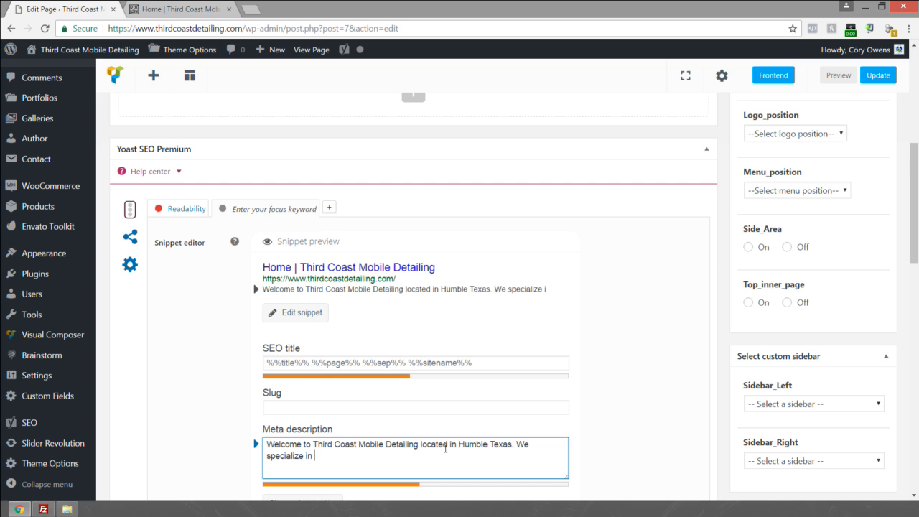
pyautogui.write('in com')
pyautogui.press('BackSpace')
pyautogui.write('ling')
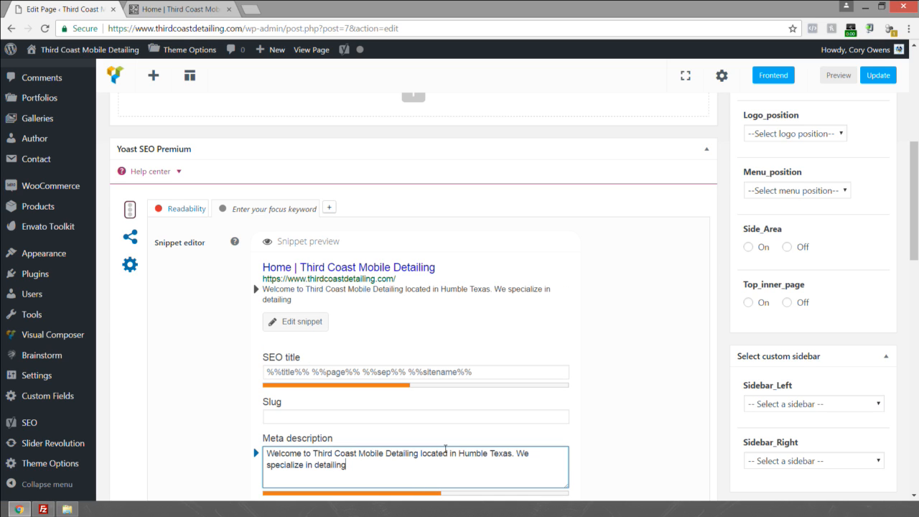
pyautogui.write('all vehicles')
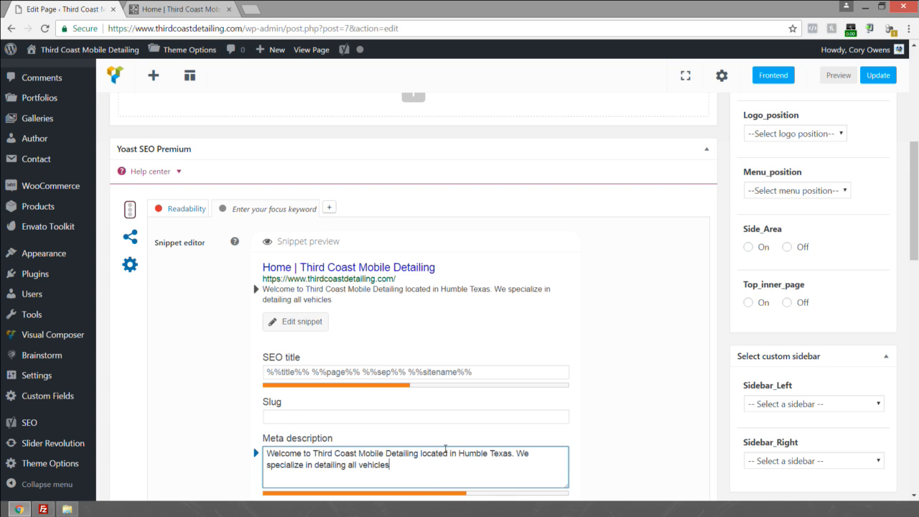
# Step: Close the first meta description sentence about vehicles with a period and add "Ask us about our fleet specials and pressure washing"
pyautogui.write('. Ask us about our ')
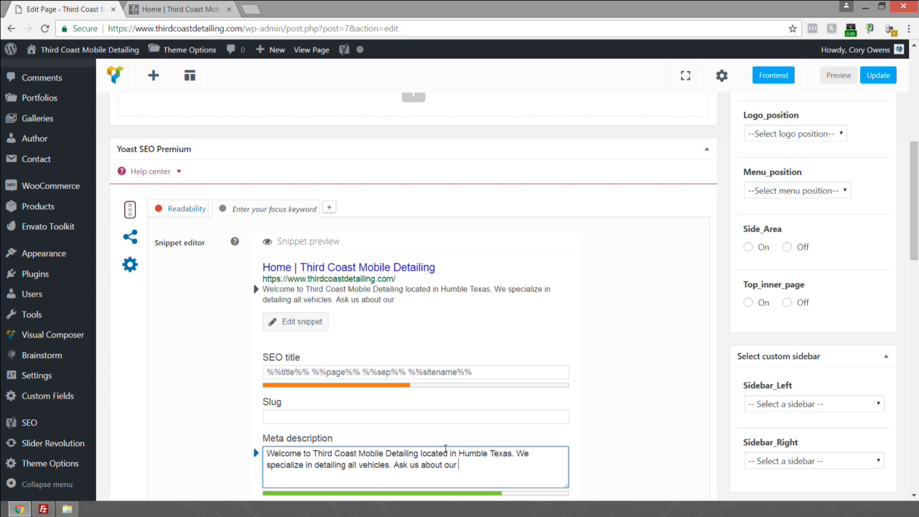
pyautogui.write('fleet specials')
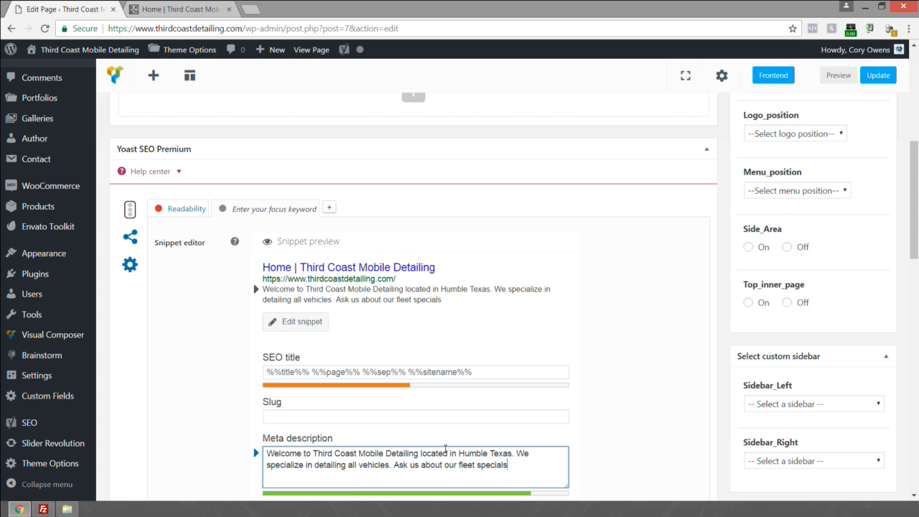
pyautogui.write(' and pressure washing')
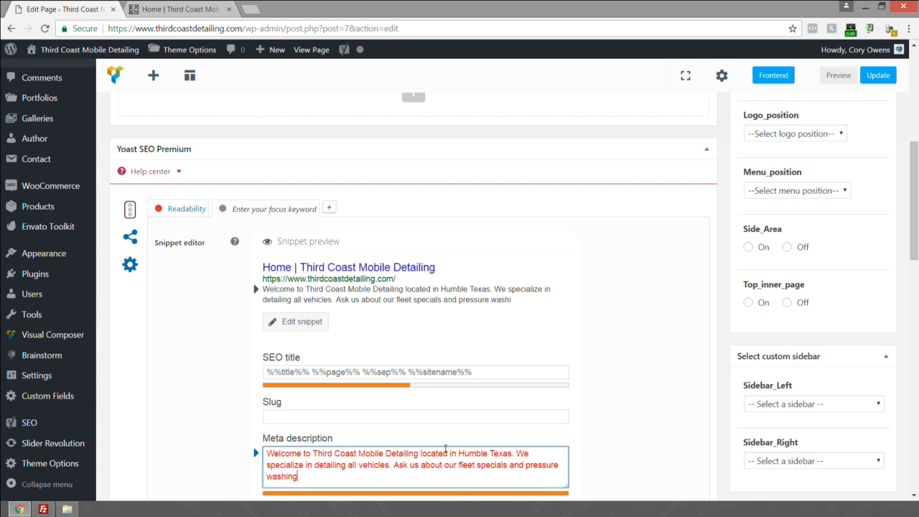
# Step: Shorten the meta description by removing the periods after "vehicles" and "Texas", keeping "washing" as its complete last word
pyautogui.click(392, 465)
pyautogui.press('BackSpace')
pyautogui.click(364, 474)
pyautogui.press('BackSpace')
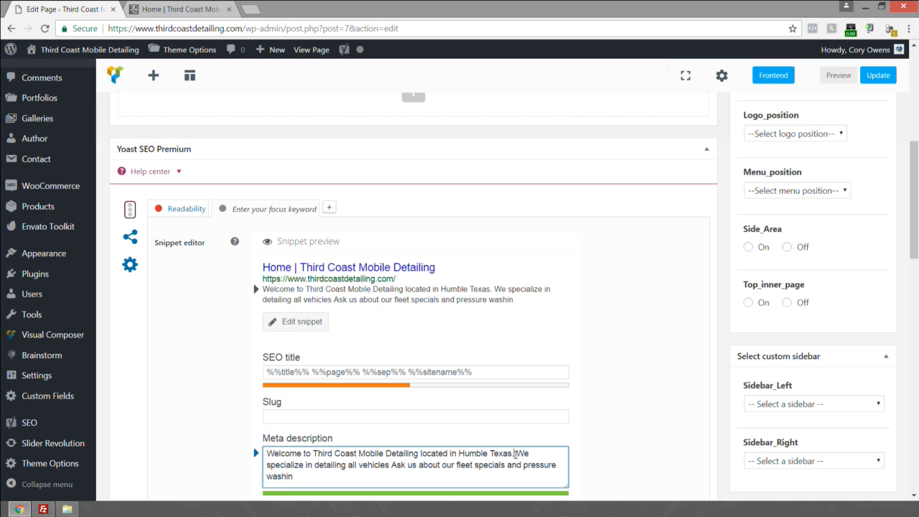
pyautogui.press('BackSpace')
pyautogui.write('g')
pyautogui.moveTo(475, 476); pyautogui.dragTo(262, 450)
pyautogui.moveTo(384, 483); pyautogui.dragTo(242, 447)
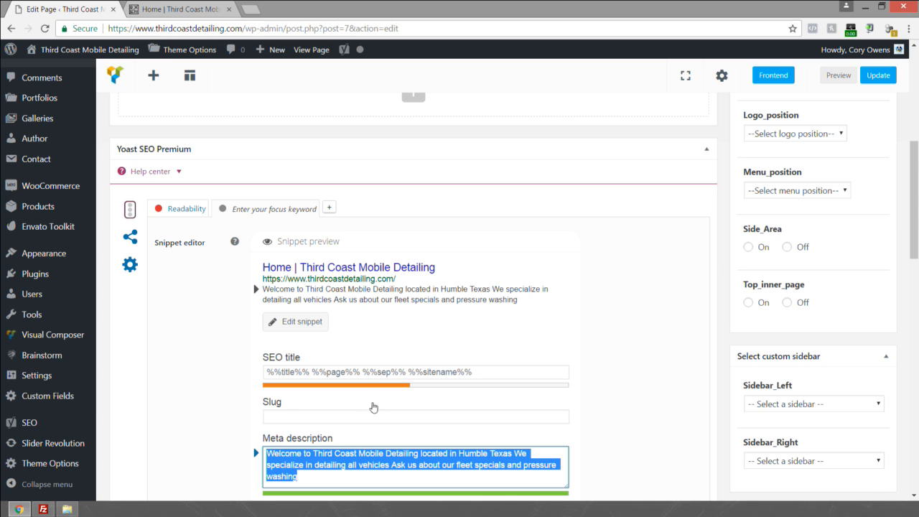
pyautogui.scroll(-1, 386, 324)
pyautogui.scroll(-1, 386, 324)
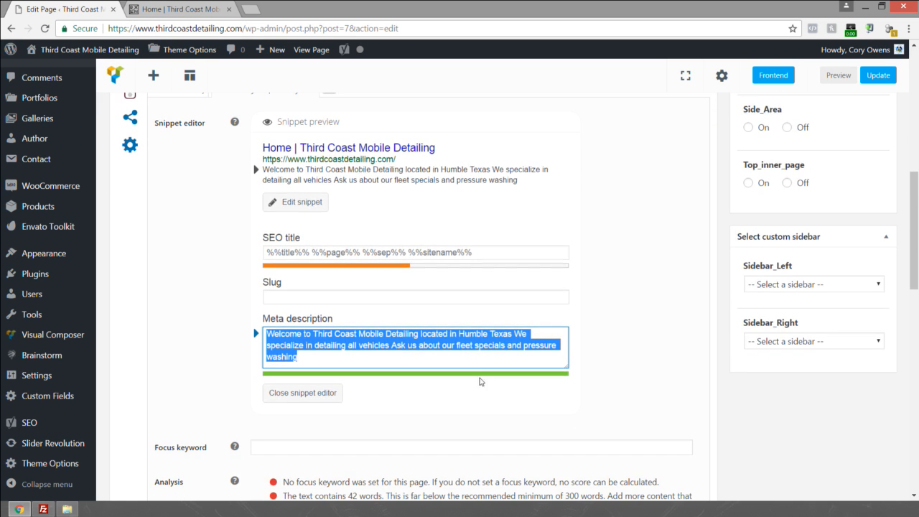
pyautogui.click(351, 357)
pyautogui.moveTo(351, 357); pyautogui.dragTo(239, 331)
# Step: Set the SEO title to "Third Coast Mobile Detailing | Humble, Texas | Home"
pyautogui.click(300, 253)
pyautogui.scroll(1, 323, 235)
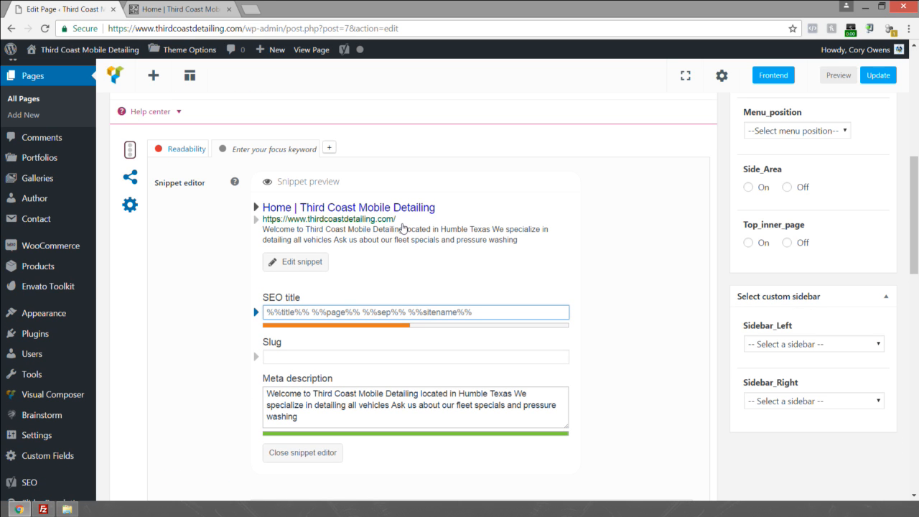
pyautogui.write('T')
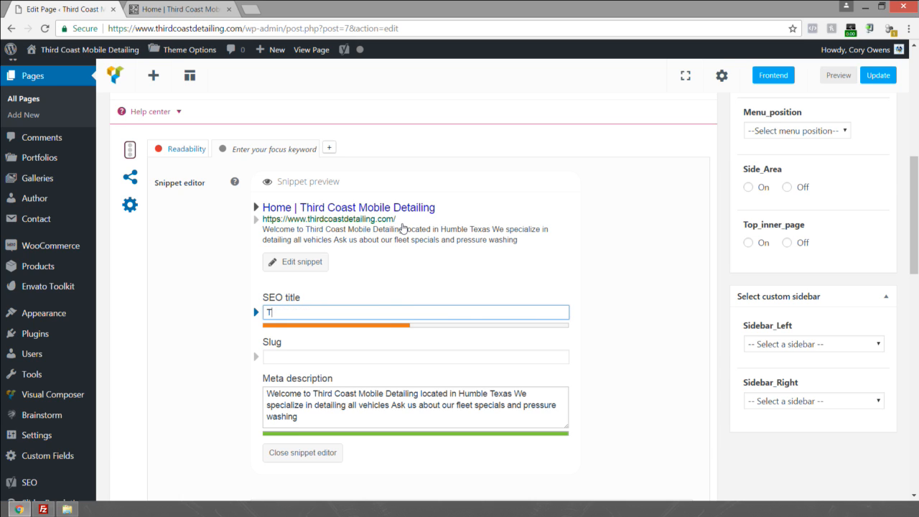
pyautogui.write('hird Coast Detailing')
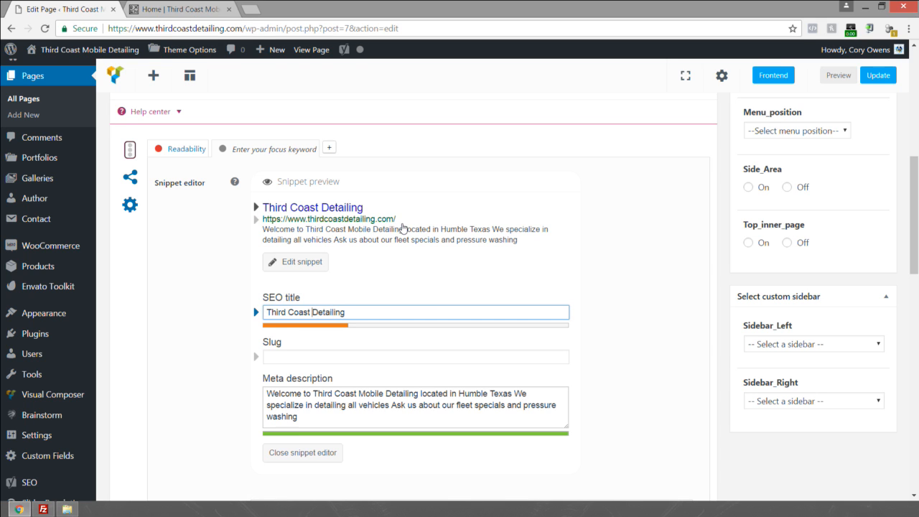
pyautogui.write('Mobile ')
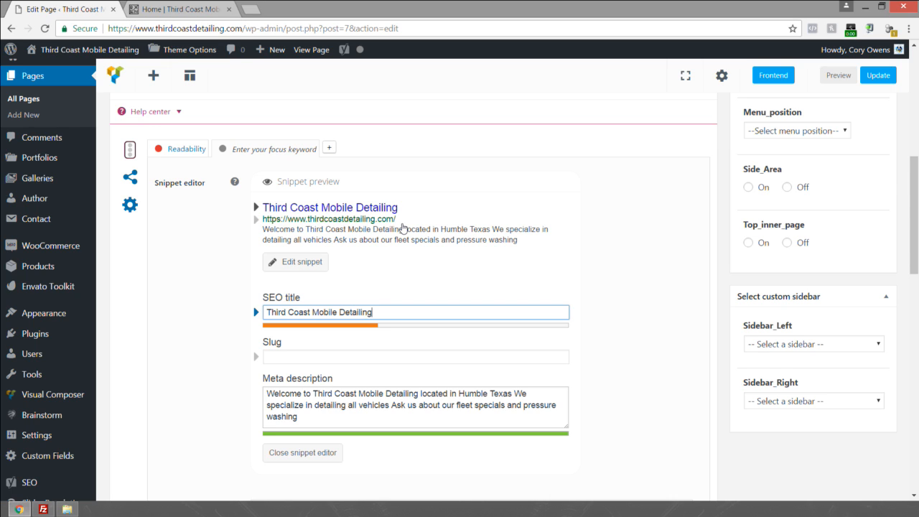
pyautogui.write('Humble Texas')
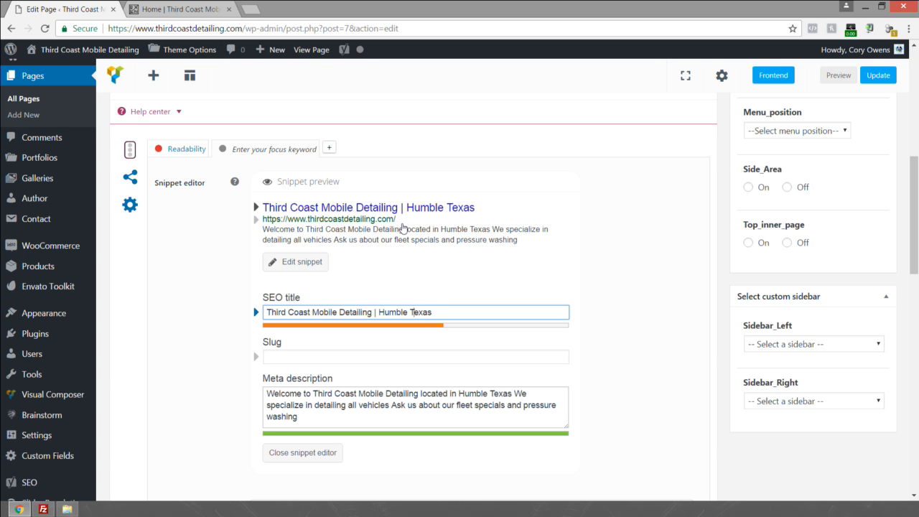
pyautogui.write(',')
pyautogui.write('| Home')
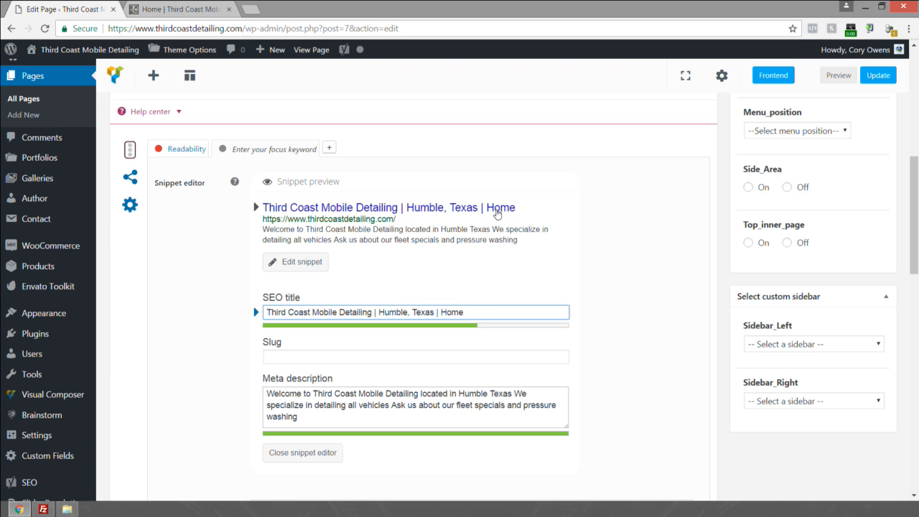
# Step: Review the SEO title and its length bar, and compare it with the page title item in the Yoast analysis
pyautogui.click(477, 328)
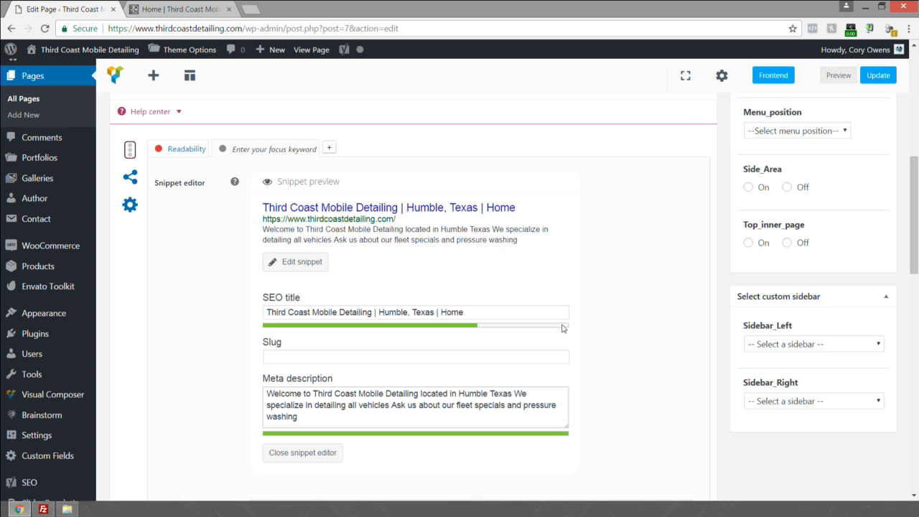
pyautogui.moveTo(475, 316); pyautogui.dragTo(252, 314)
pyautogui.click(265, 313)
pyautogui.click(498, 310)
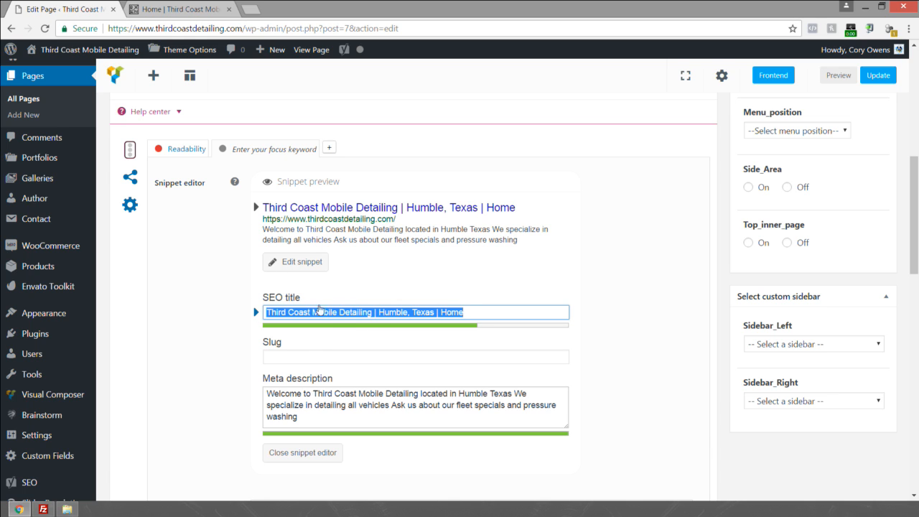
pyautogui.scroll(-1, 290, 356)
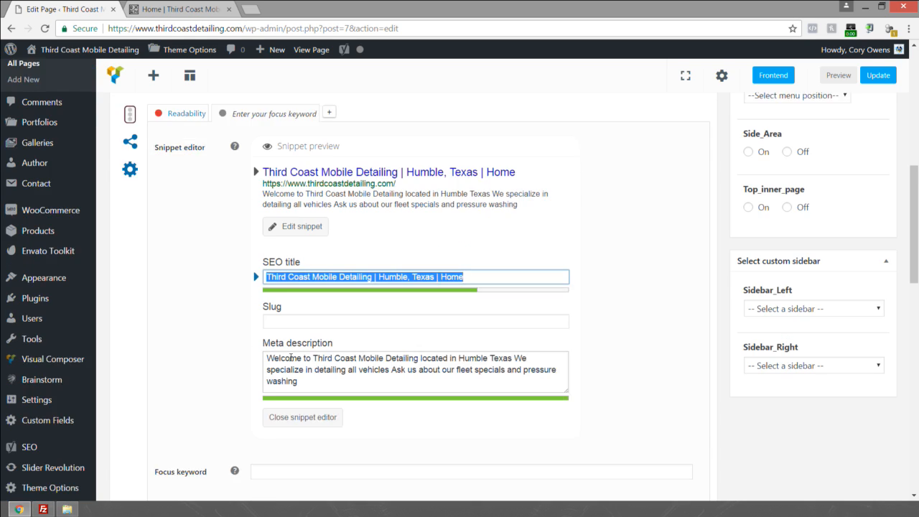
pyautogui.scroll(-2, 290, 359)
pyautogui.click(400, 177)
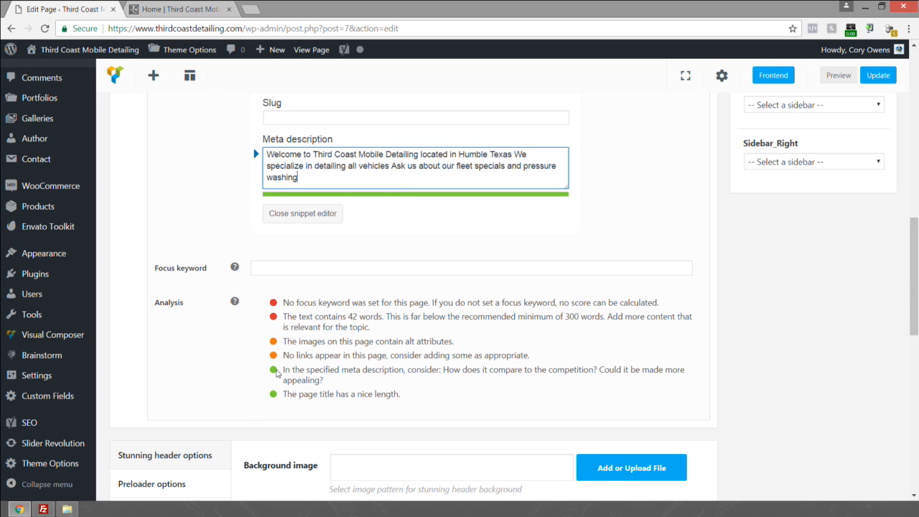
pyautogui.moveTo(340, 380); pyautogui.dragTo(406, 402)
pyautogui.click(351, 391)
pyautogui.scroll(2, 406, 403)
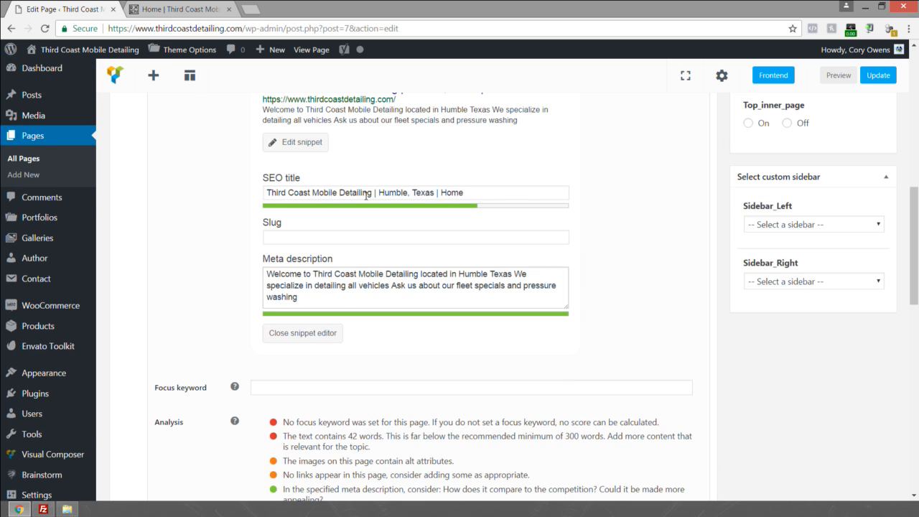
pyautogui.scroll(-2, 366, 194)
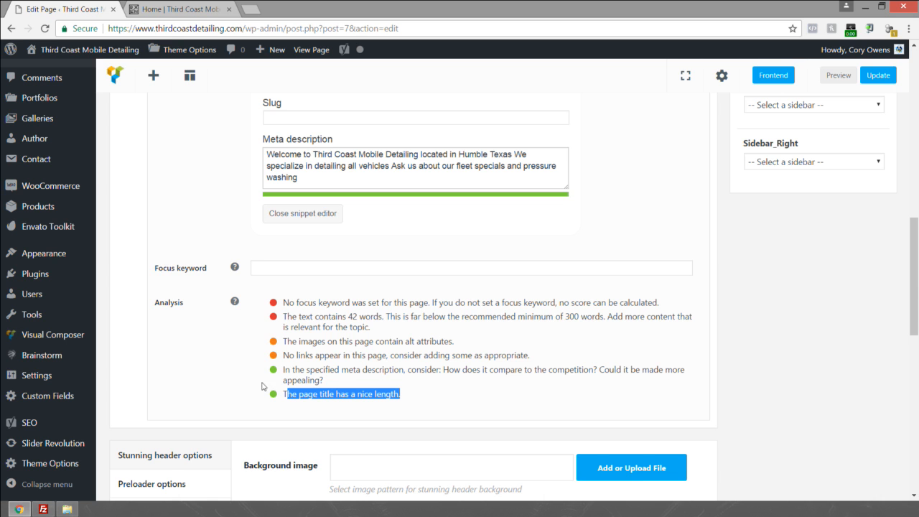
# Step: Compare the meta description with its item in the analysis, and examine the analysis item about the focus keyword
pyautogui.scroll(2, 346, 379)
pyautogui.moveTo(335, 301); pyautogui.dragTo(239, 264)
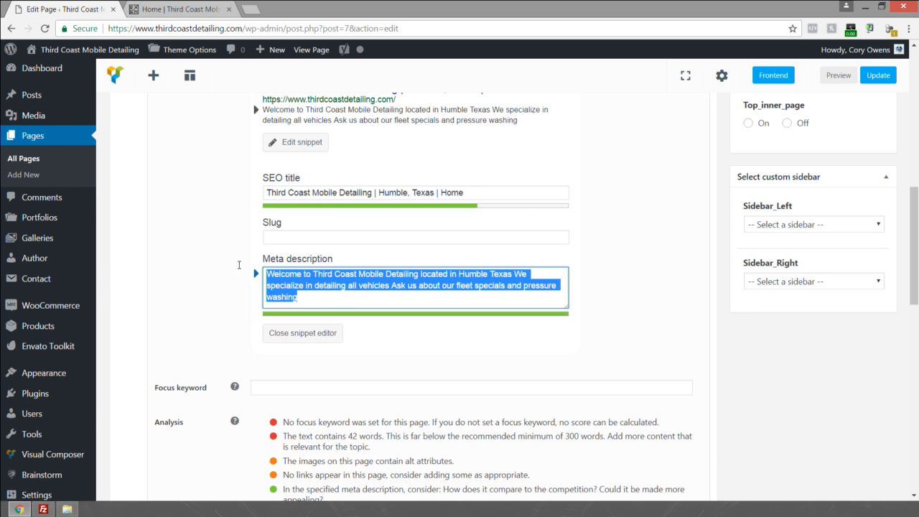
pyautogui.scroll(-2, 325, 286)
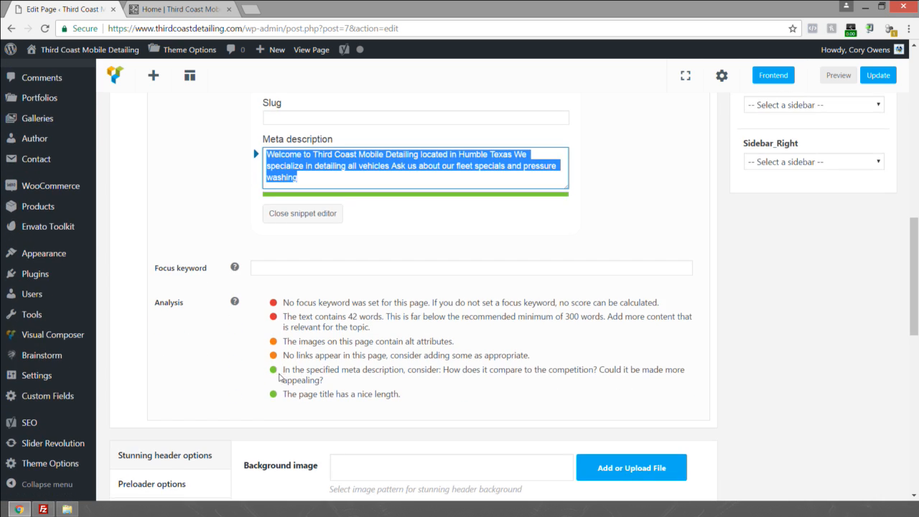
pyautogui.moveTo(404, 370); pyautogui.dragTo(270, 373)
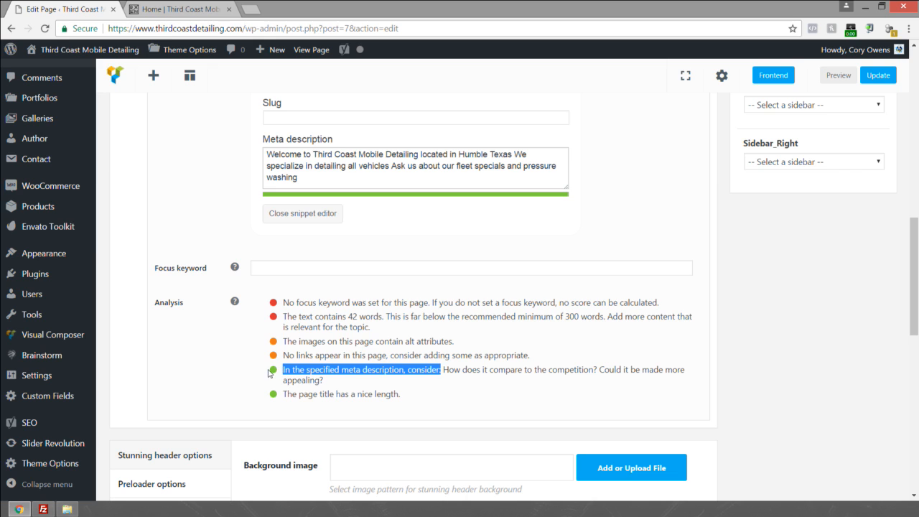
pyautogui.tripleClick(339, 177)
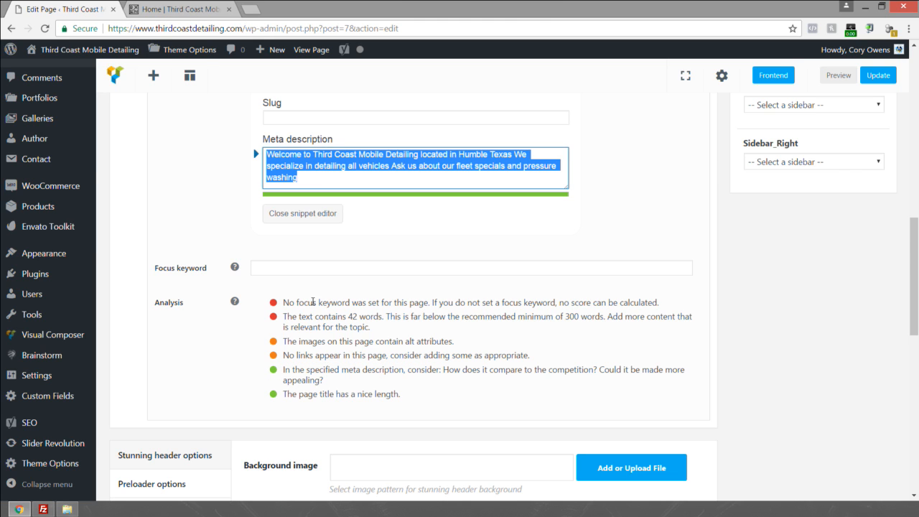
pyautogui.click(302, 306)
pyautogui.moveTo(281, 303); pyautogui.dragTo(430, 304)
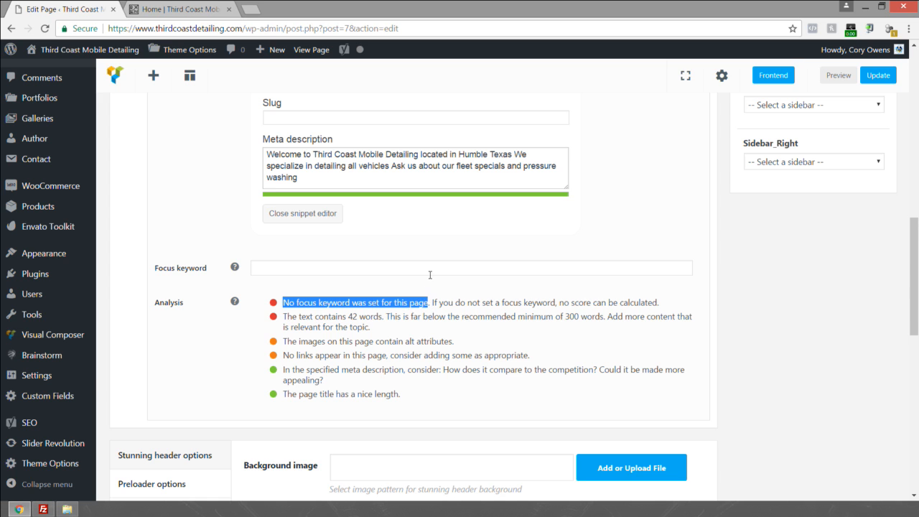
# Step: Set the focus keyword to "Mobile Detailing"
pyautogui.scroll(3, 429, 273)
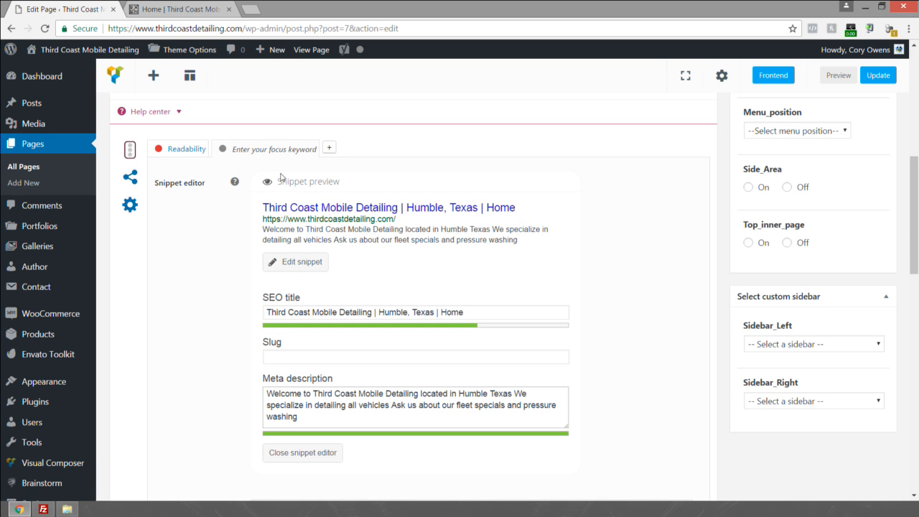
pyautogui.scroll(-1, 266, 229)
pyautogui.scroll(-1, 266, 229)
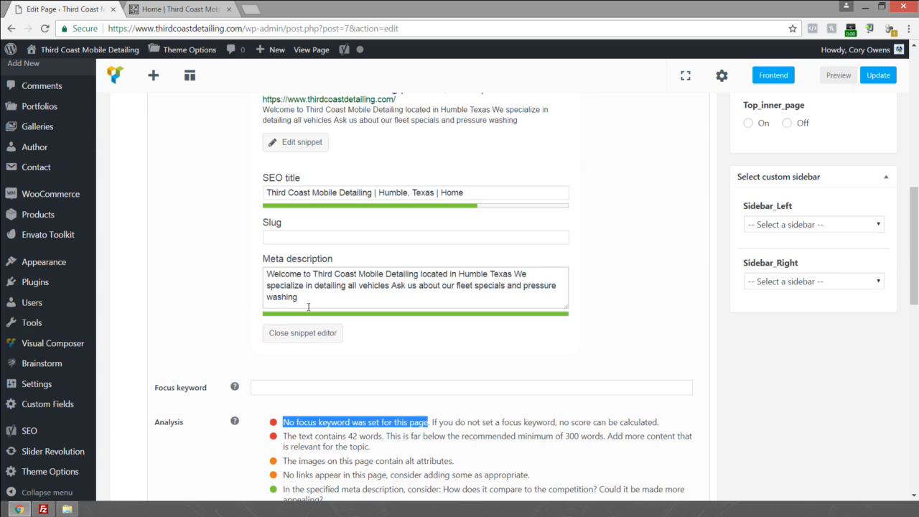
pyautogui.click(294, 385)
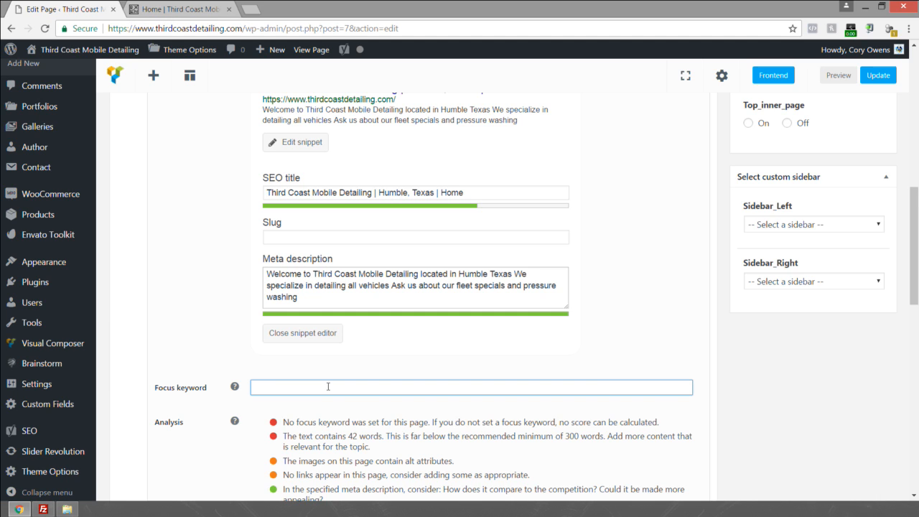
pyautogui.write('Mobile Detailing')
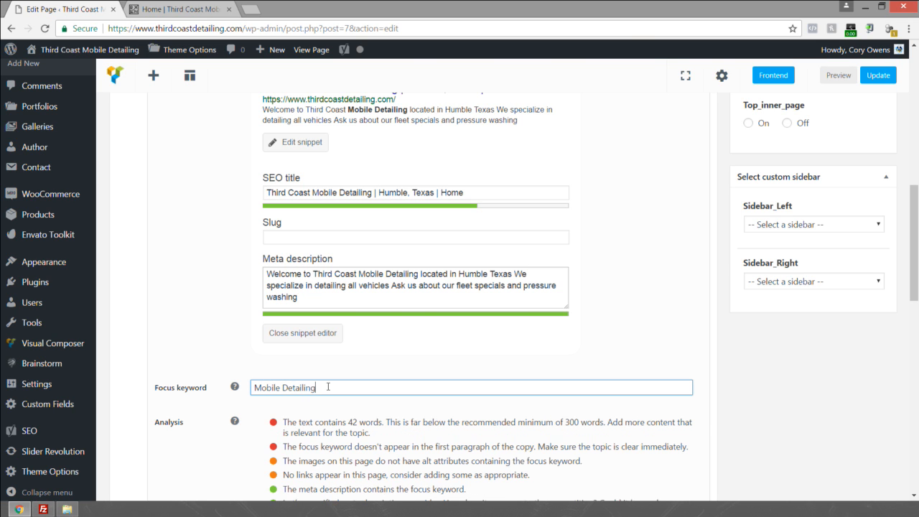
# Step: Review the focus keyword's analysis items and score, and check where the keyword occurs in the snippet preview and meta description
pyautogui.click(350, 274)
pyautogui.scroll(-2, 289, 332)
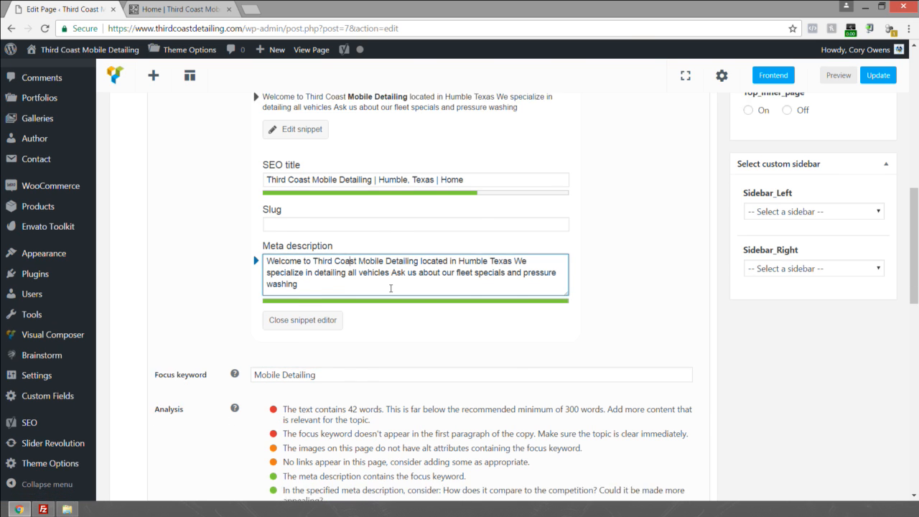
pyautogui.scroll(-1, 289, 332)
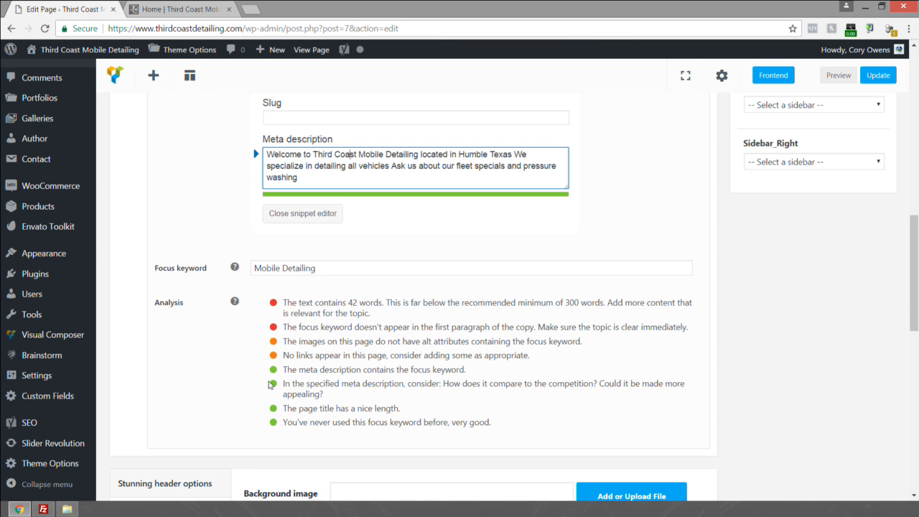
pyautogui.scroll(5, 328, 263)
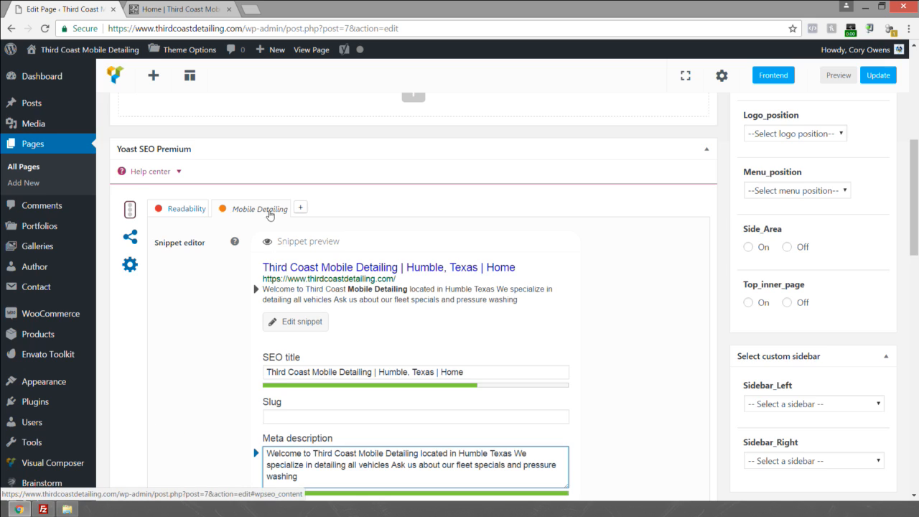
pyautogui.scroll(-2, 270, 215)
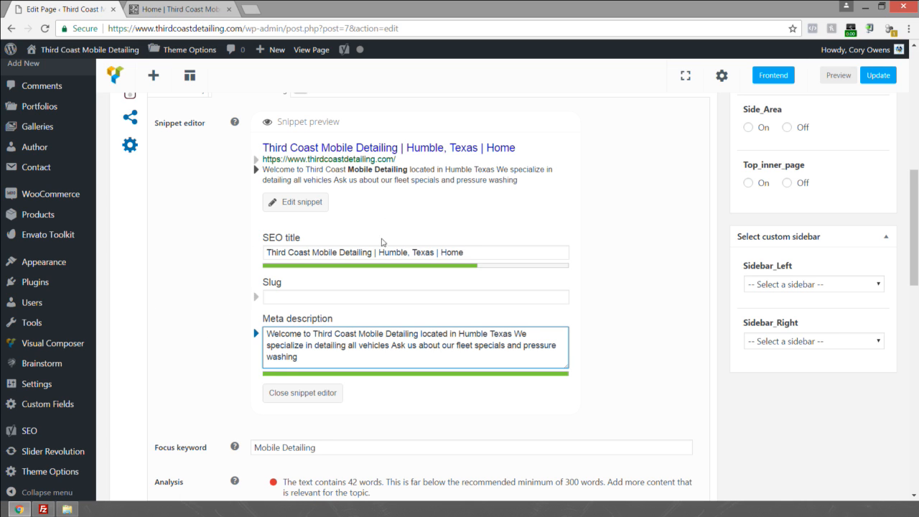
pyautogui.scroll(-3, 383, 261)
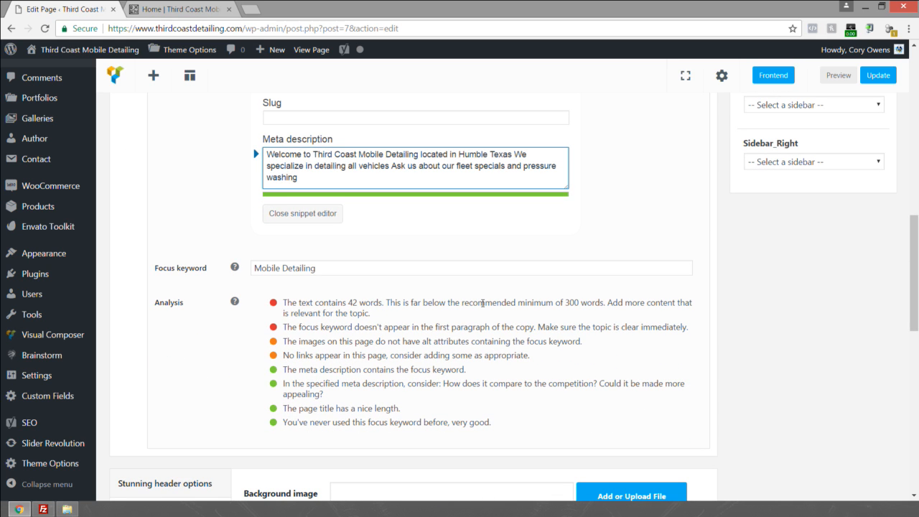
# Step: Compare the analysis items on word count, first paragraph and image alt attributes with the page's text block and images
pyautogui.scroll(6, 574, 302)
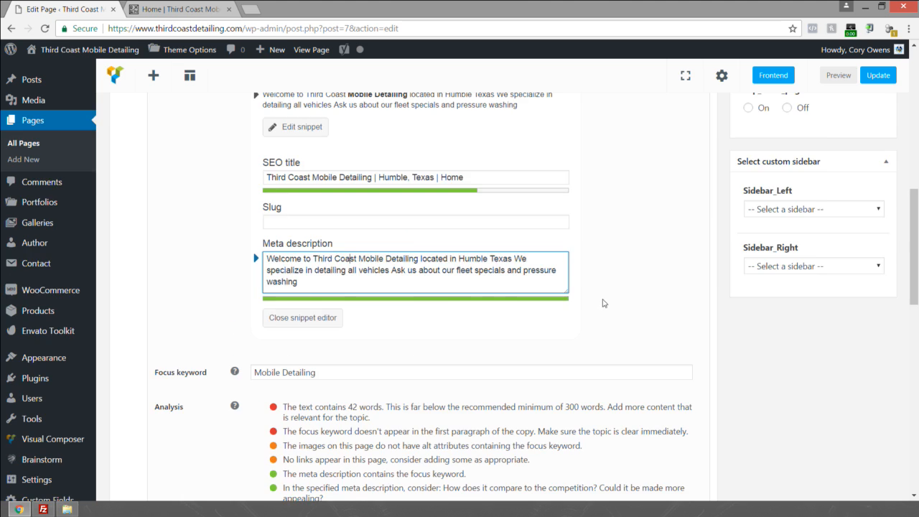
pyautogui.scroll(1, 325, 154)
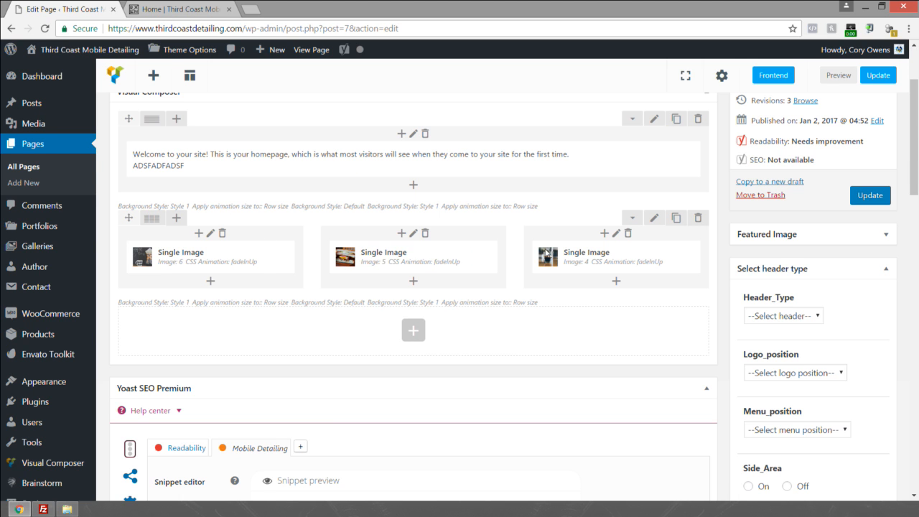
pyautogui.scroll(-2, 590, 245)
pyautogui.scroll(-6, 590, 245)
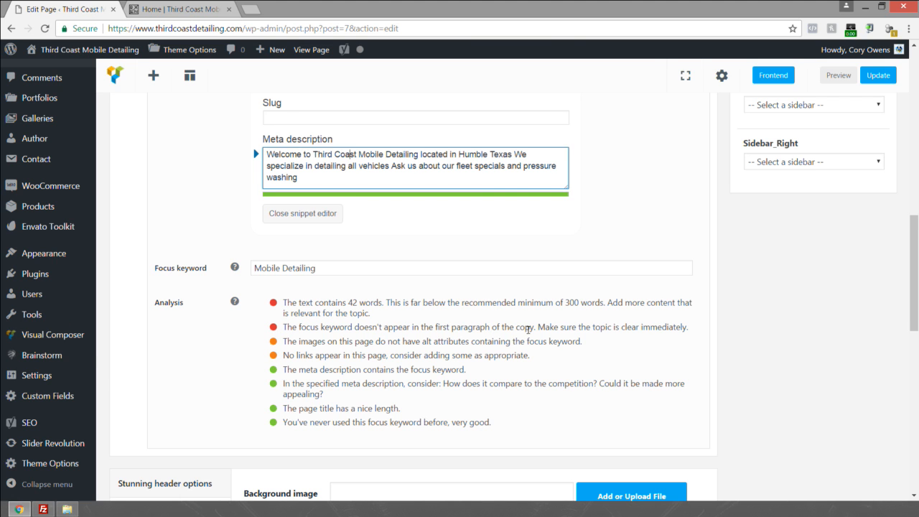
pyautogui.scroll(10, 524, 330)
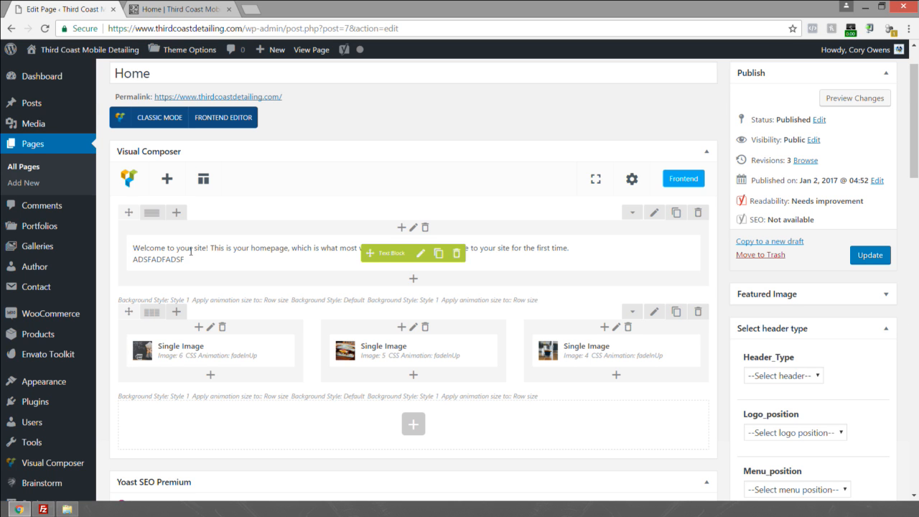
pyautogui.scroll(-8, 341, 247)
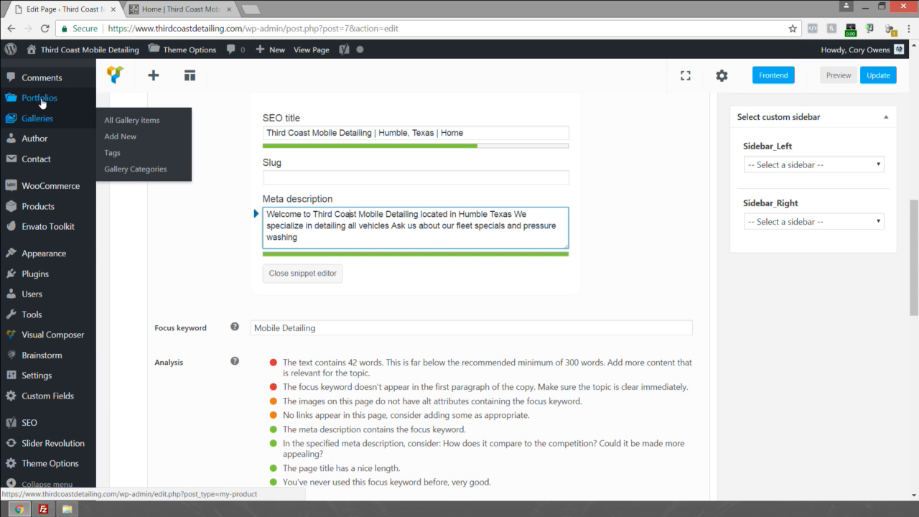
# Step: Open the media library in a new browser tab and show the attachment details of the coffee image
pyautogui.scroll(2, 38, 115)
pyautogui.moveTo(37, 120)
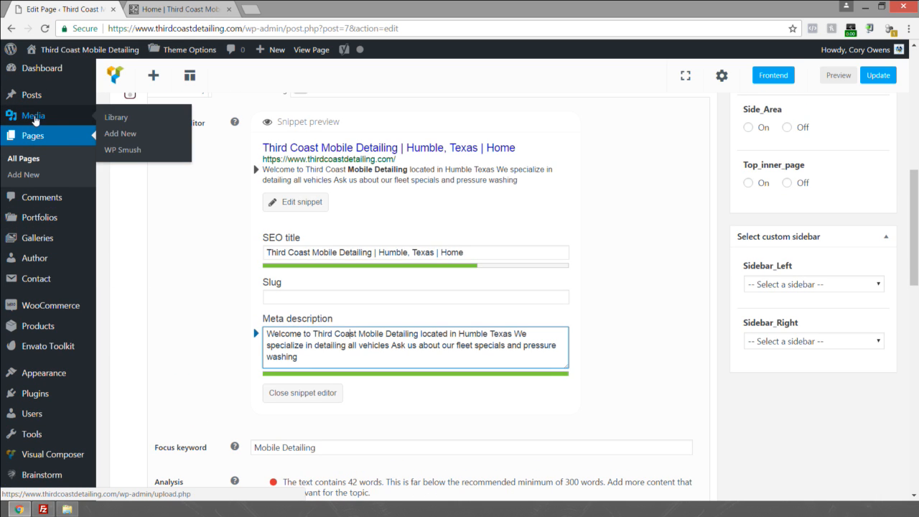
pyautogui.rightClick(114, 122)
pyautogui.click(140, 124)
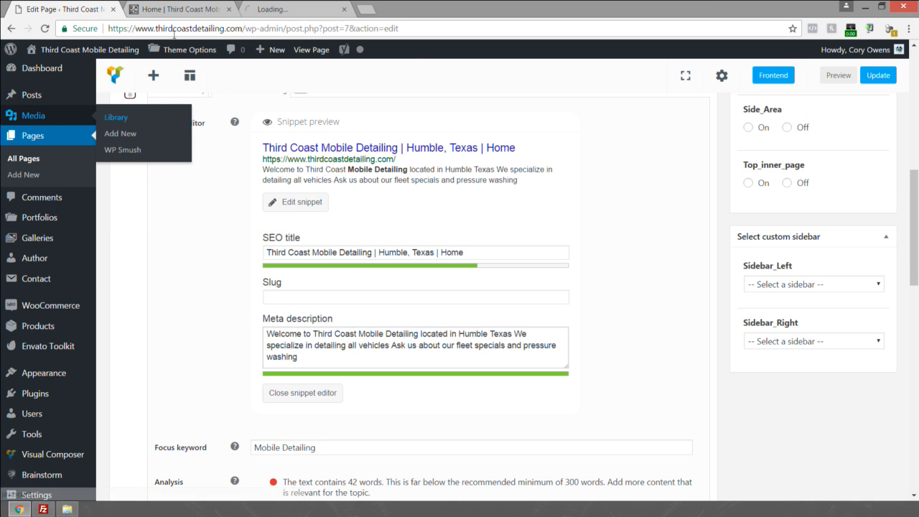
pyautogui.click(307, 10)
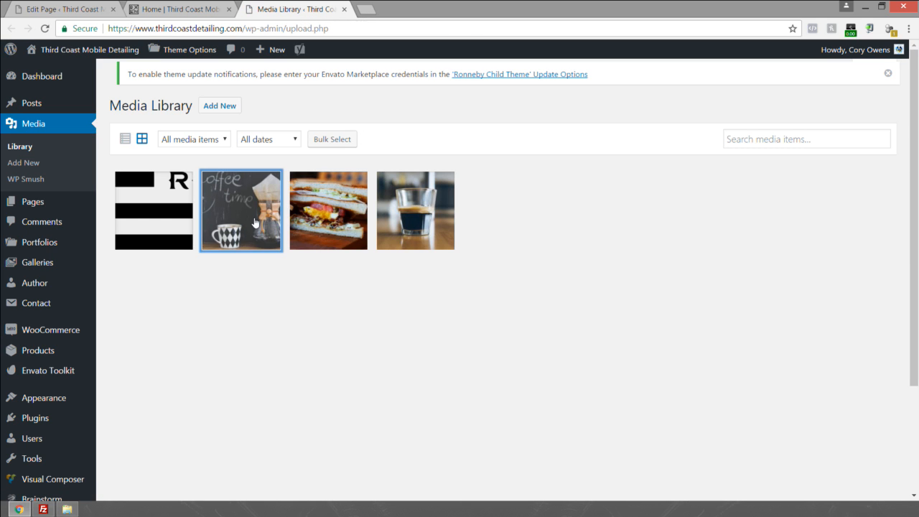
pyautogui.click(255, 223)
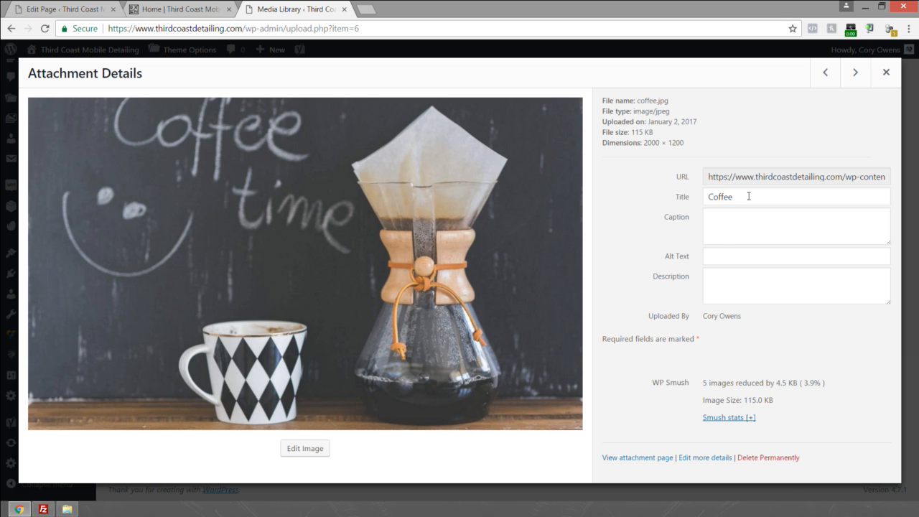
# Step: Set the coffee image's alt text to "Third Coast Mobile Detailing" and close the media library tab
pyautogui.moveTo(742, 196); pyautogui.dragTo(684, 197)
pyautogui.click(743, 256)
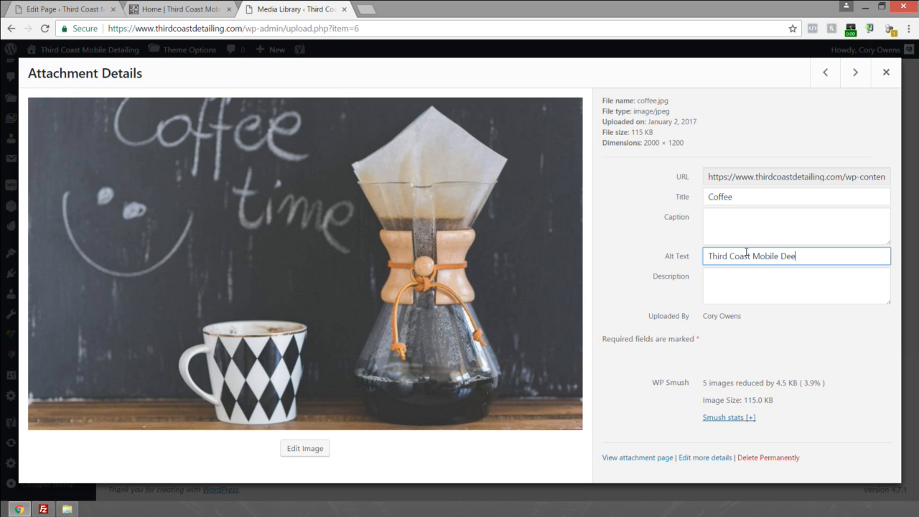
pyautogui.click(819, 286)
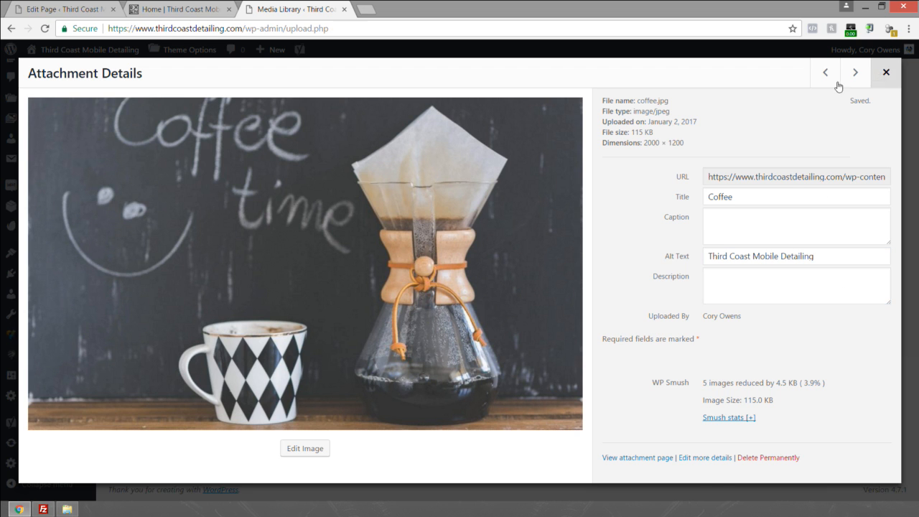
pyautogui.click(885, 73)
pyautogui.click(344, 8)
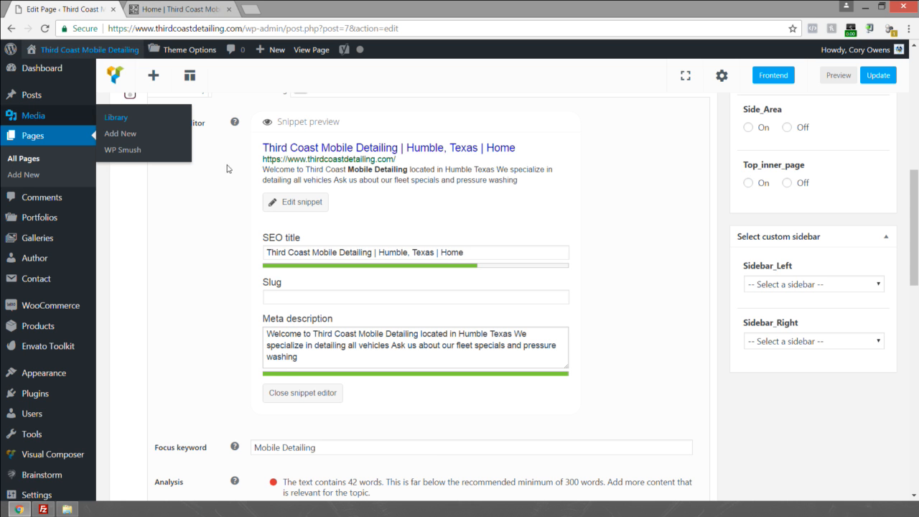
# Step: Examine the analysis items about the keyword in the first paragraph, the image alt attributes and the missing links
pyautogui.click(76, 10)
pyautogui.scroll(-3, 432, 454)
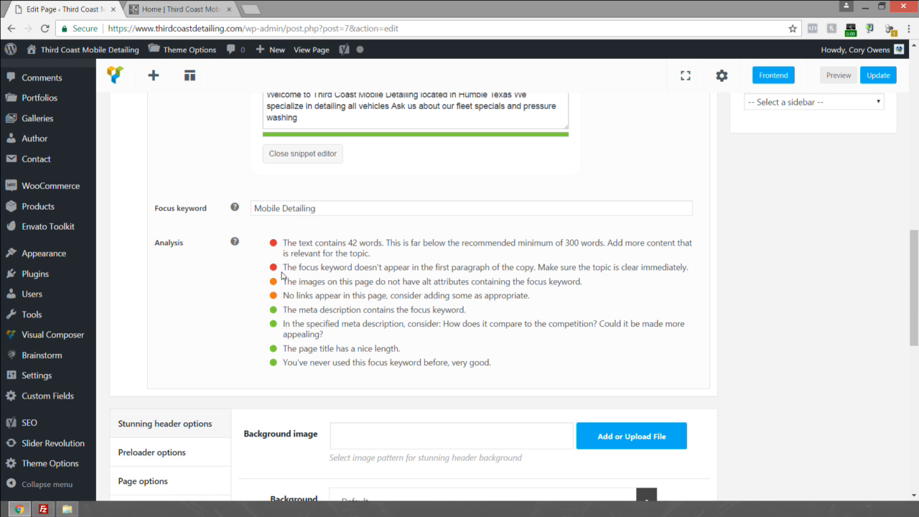
pyautogui.moveTo(289, 268); pyautogui.dragTo(490, 278)
pyautogui.click(479, 284)
pyautogui.moveTo(301, 283); pyautogui.dragTo(543, 283)
pyautogui.moveTo(289, 295); pyautogui.dragTo(538, 298)
pyautogui.scroll(1, 534, 302)
pyautogui.scroll(5, 534, 301)
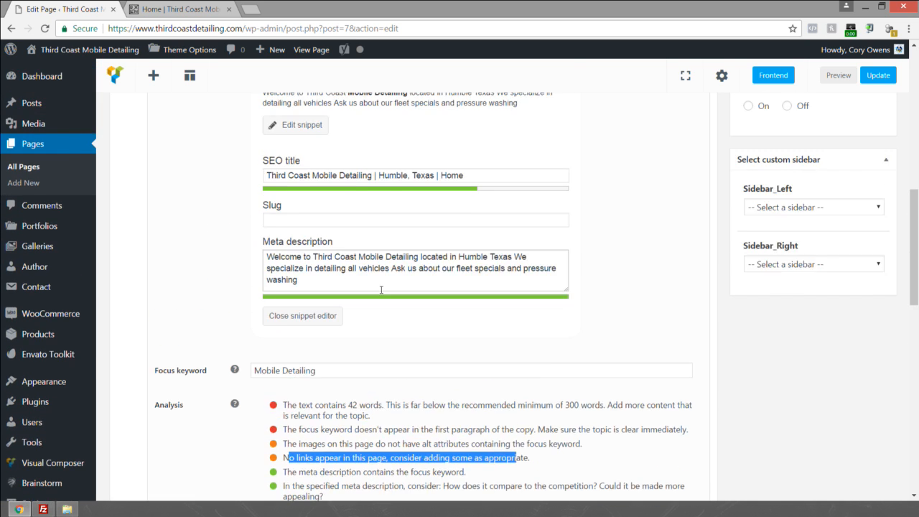
# Step: Copy the whole meta description text
pyautogui.scroll(1, 383, 294)
pyautogui.scroll(-4, 359, 323)
pyautogui.tripleClick(322, 345)
pyautogui.hotkey('ctrl', 'c')
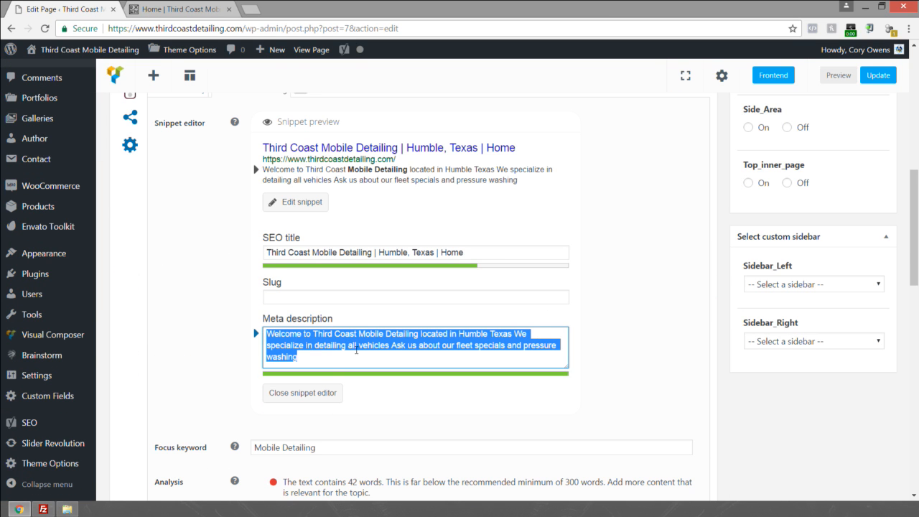
pyautogui.scroll(10, 388, 330)
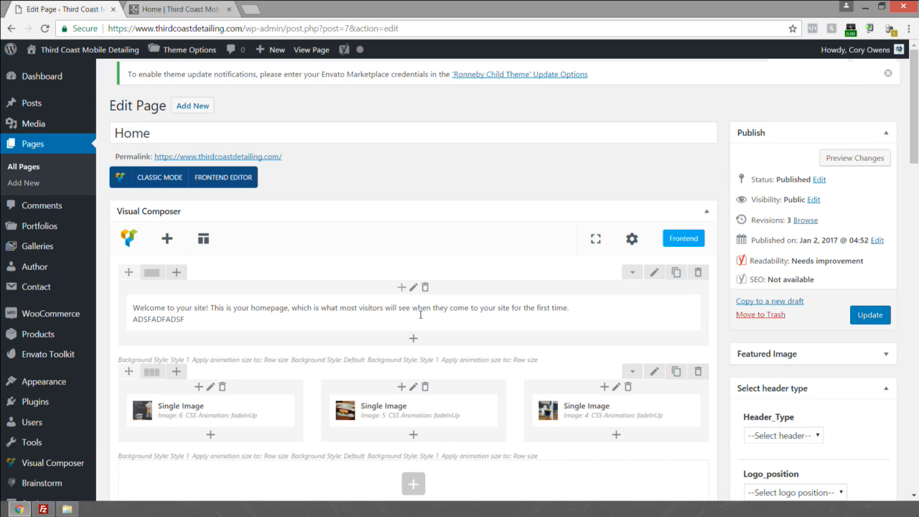
pyautogui.click(420, 310)
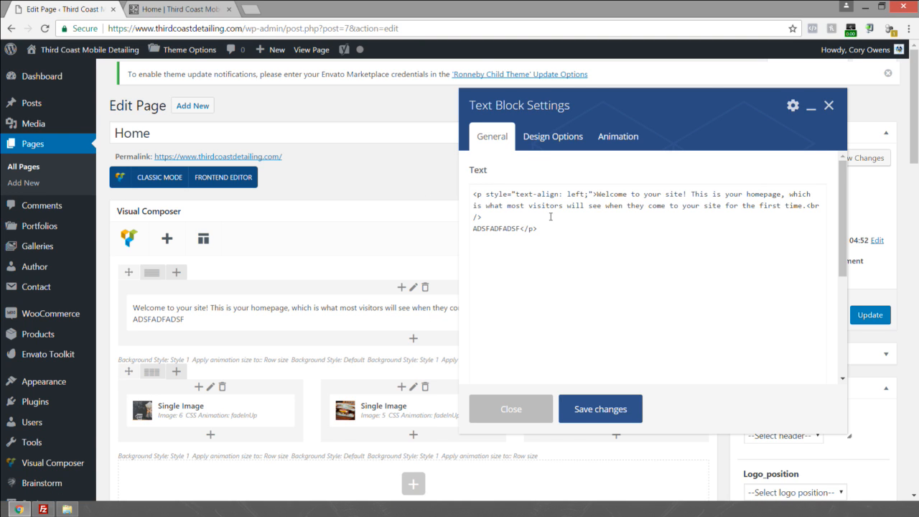
pyautogui.click(539, 193)
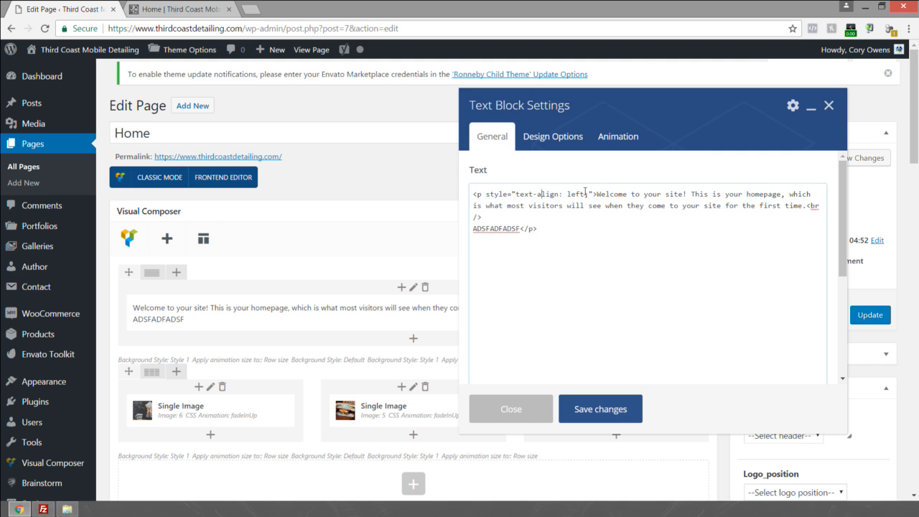
pyautogui.moveTo(597, 194); pyautogui.dragTo(557, 191)
pyautogui.click(808, 207)
pyautogui.click(522, 405)
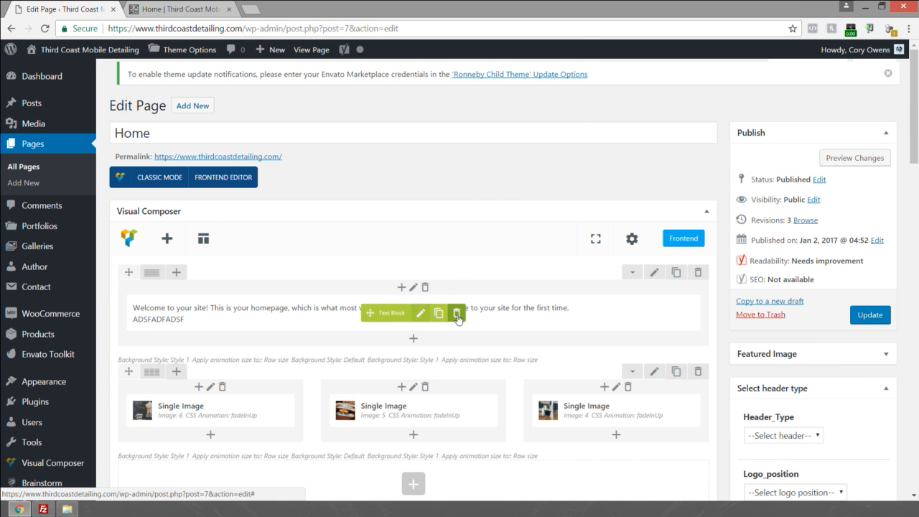
# Step: Delete the welcome text block from the first row and add a new Text Block element in its place
pyautogui.click(457, 313)
pyautogui.click(503, 97)
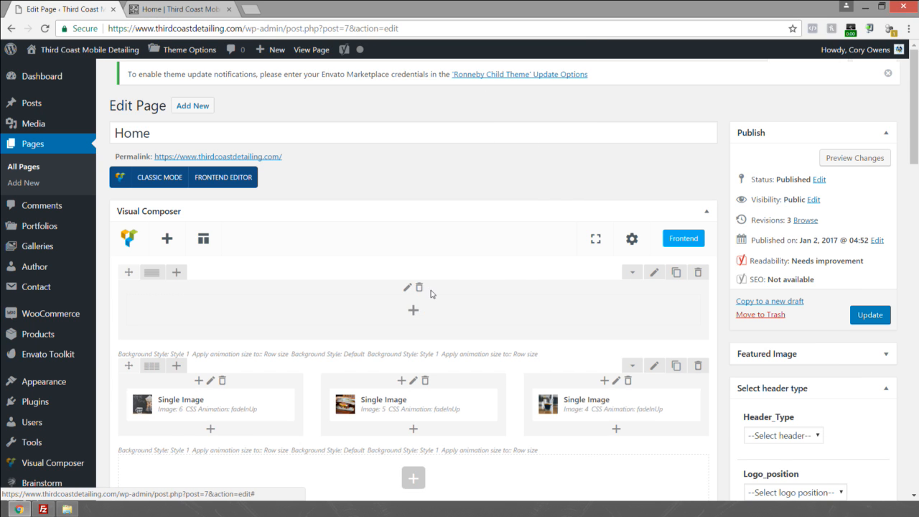
pyautogui.click(412, 309)
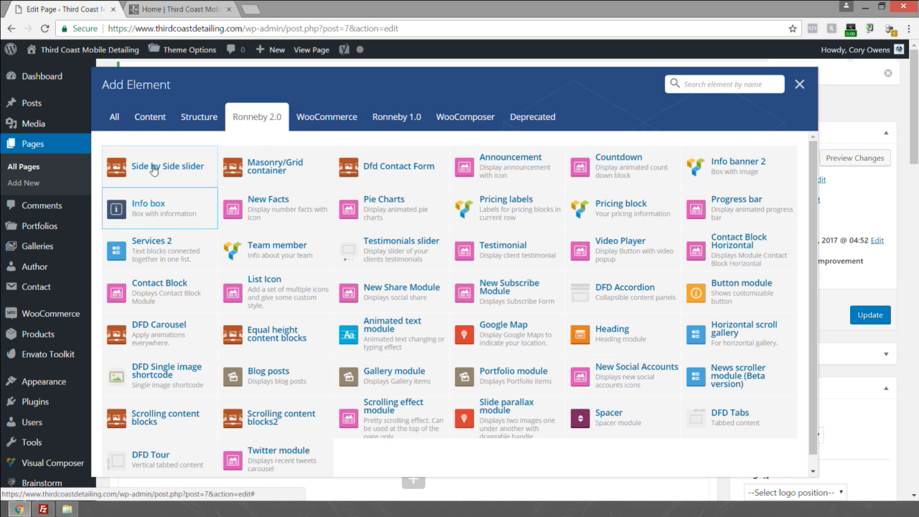
pyautogui.click(135, 121)
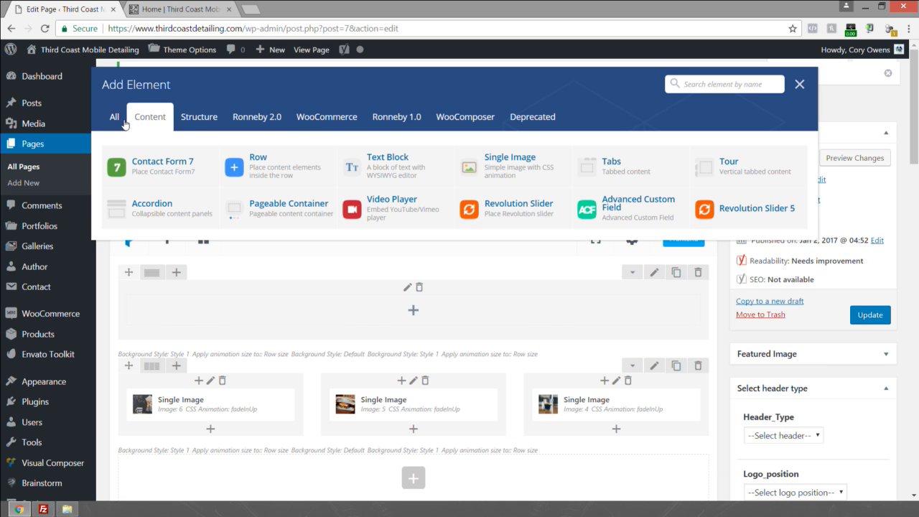
pyautogui.click(370, 169)
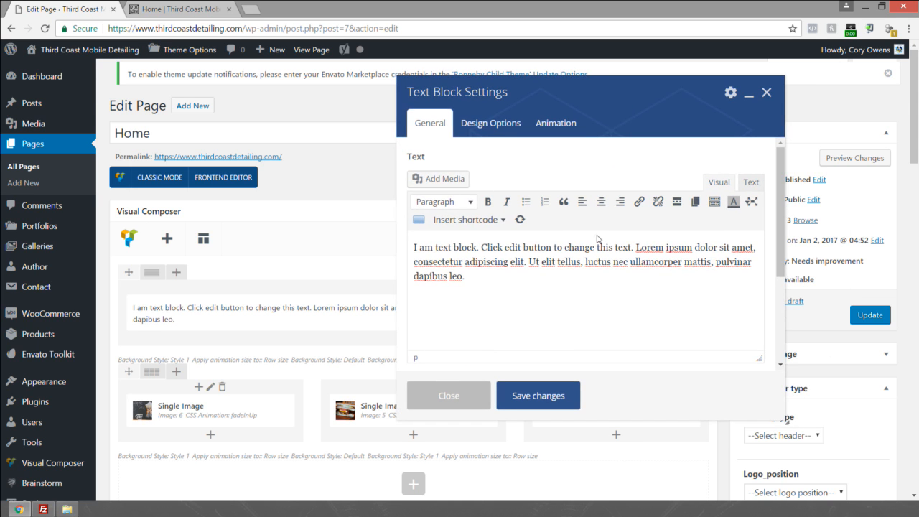
# Step: Replace the placeholder text of the new text block with the copied meta description, using the visual editor
pyautogui.click(751, 182)
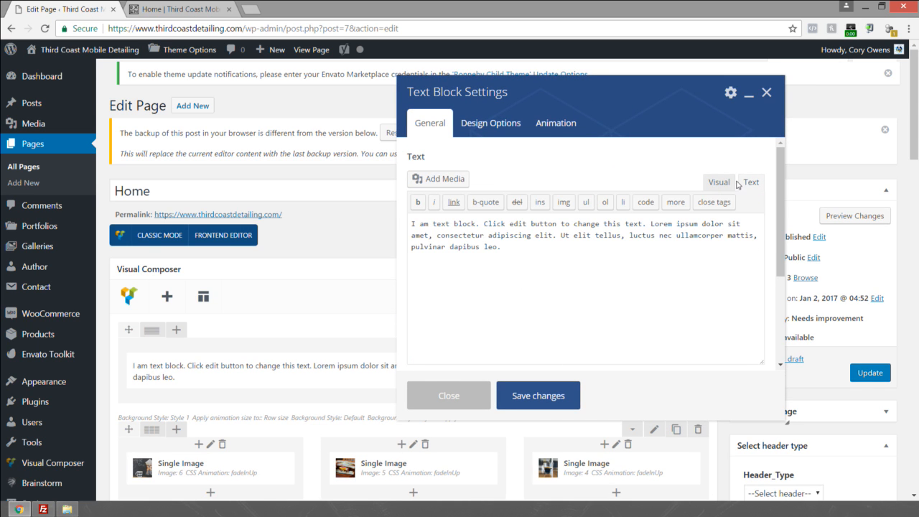
pyautogui.click(718, 182)
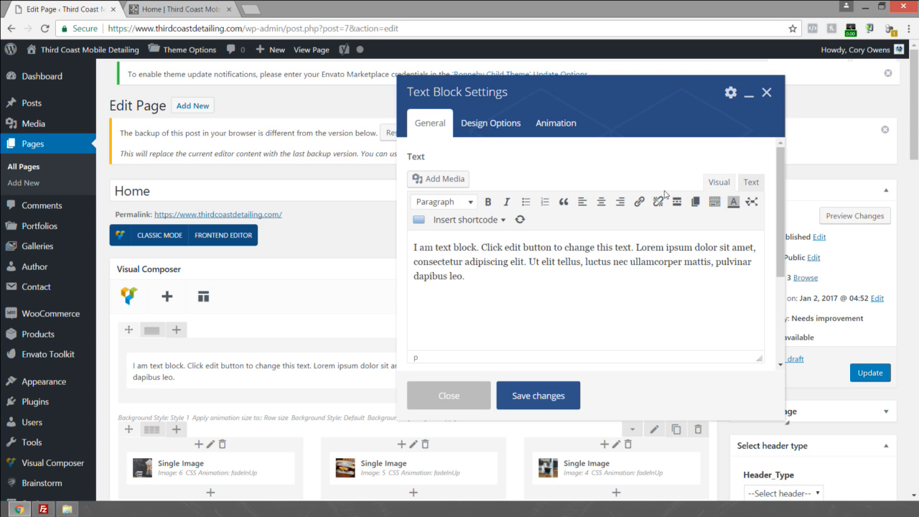
pyautogui.moveTo(529, 281); pyautogui.dragTo(394, 237)
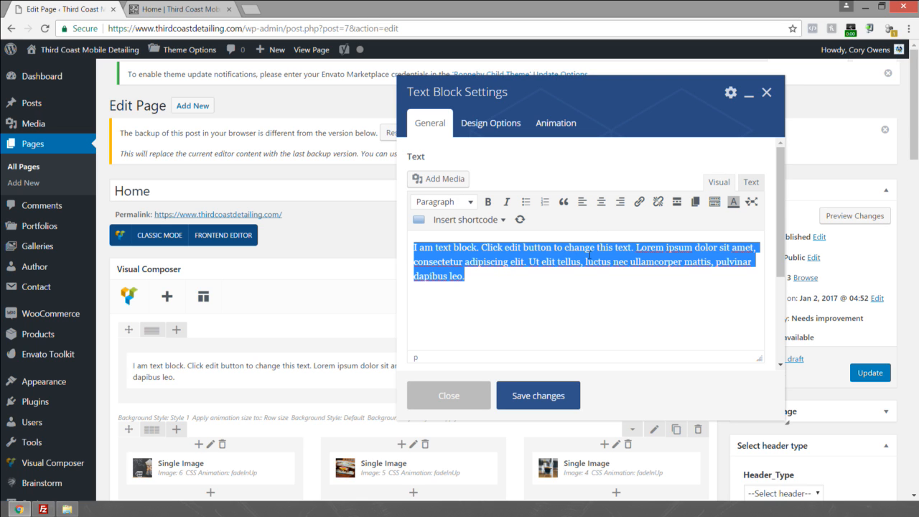
pyautogui.hotkey('ctrl', 'v')
pyautogui.moveTo(729, 255); pyautogui.dragTo(374, 243)
pyautogui.click(444, 254)
# Step: Make the word "Coast" bold and the word "Detailing" italic in the welcome text
pyautogui.doubleClick(504, 250)
pyautogui.click(488, 201)
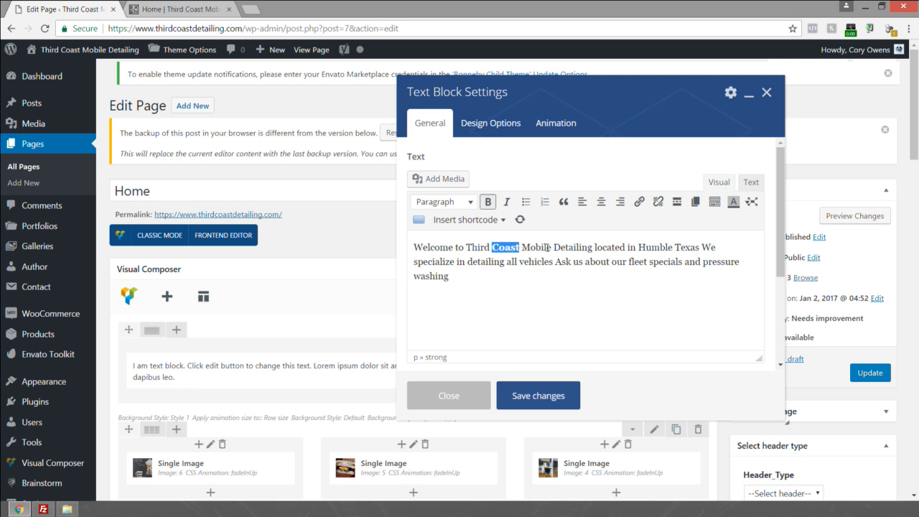
pyautogui.doubleClick(572, 247)
pyautogui.click(505, 202)
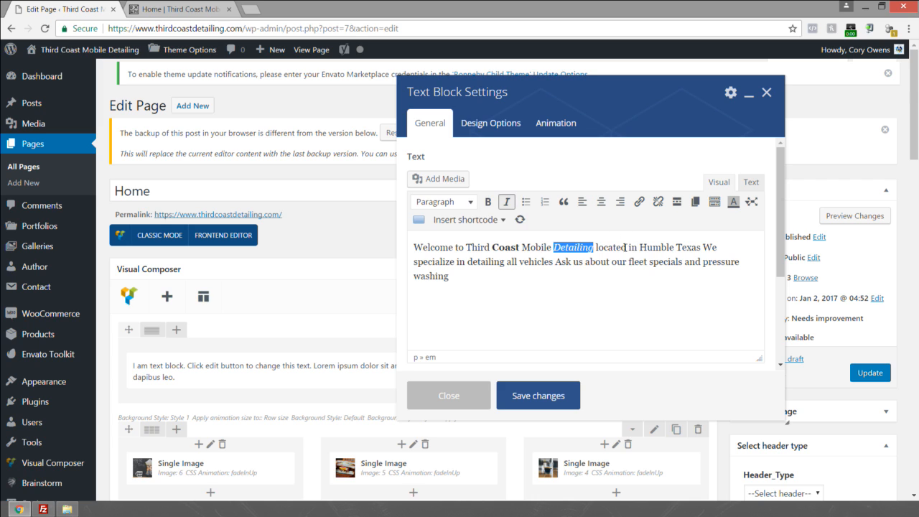
pyautogui.doubleClick(655, 247)
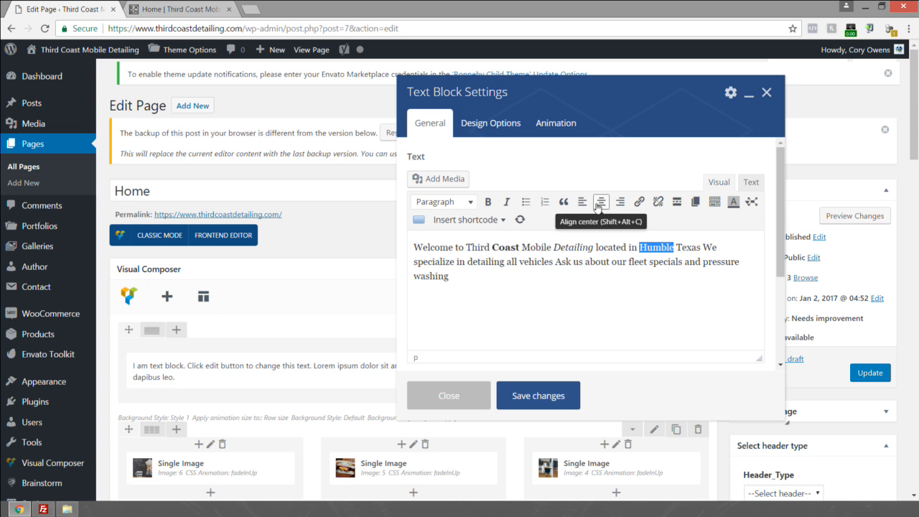
# Step: Examine the HTML markup around the words "Coast" and "Detailing" and return to the visual editor
pyautogui.click(750, 181)
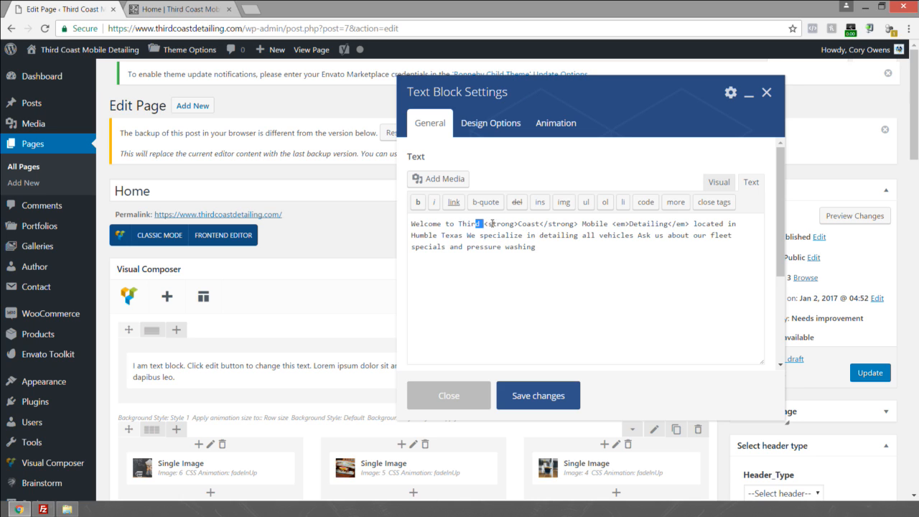
pyautogui.moveTo(476, 223); pyautogui.dragTo(576, 226)
pyautogui.doubleClick(531, 225)
pyautogui.moveTo(613, 225); pyautogui.dragTo(682, 227)
pyautogui.click(656, 225)
pyautogui.click(718, 182)
# Step: Remove the bold from "Coast" and the italic from "Detailing"
pyautogui.click(506, 246)
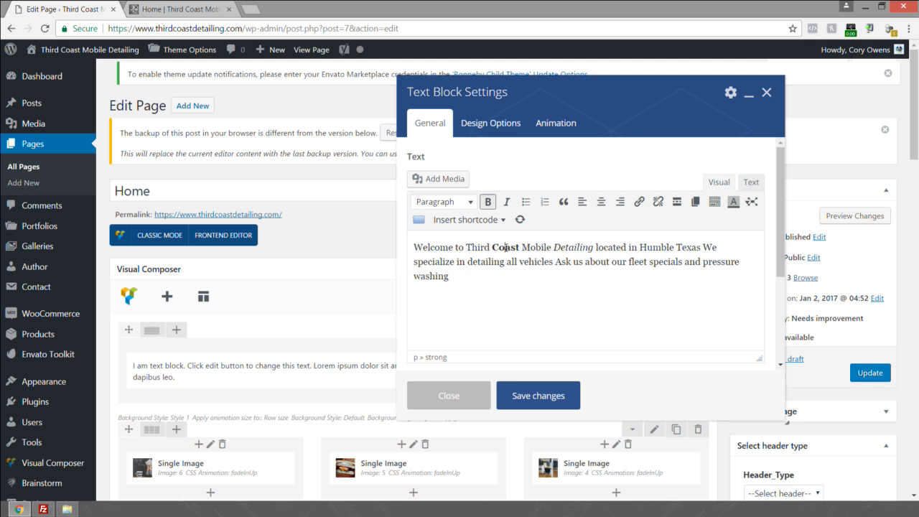
pyautogui.click(566, 247)
pyautogui.click(506, 201)
pyautogui.click(497, 203)
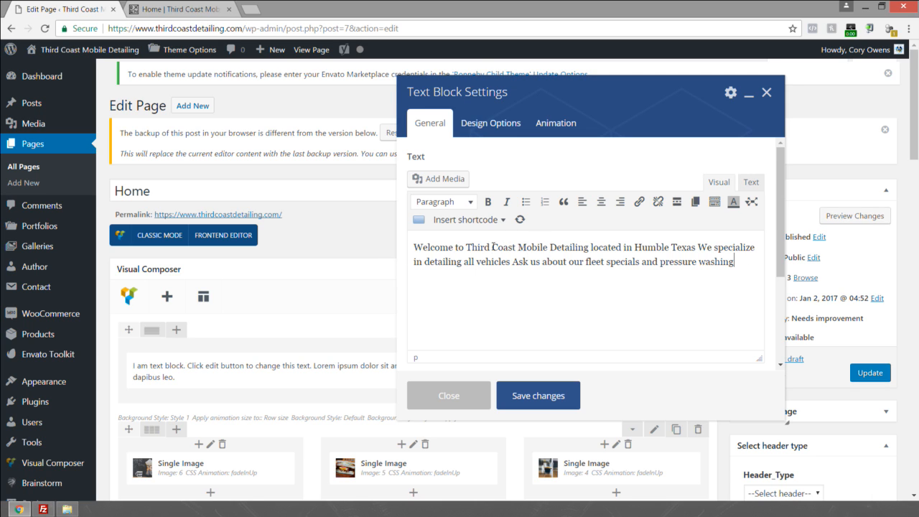
pyautogui.moveTo(466, 247); pyautogui.dragTo(591, 247)
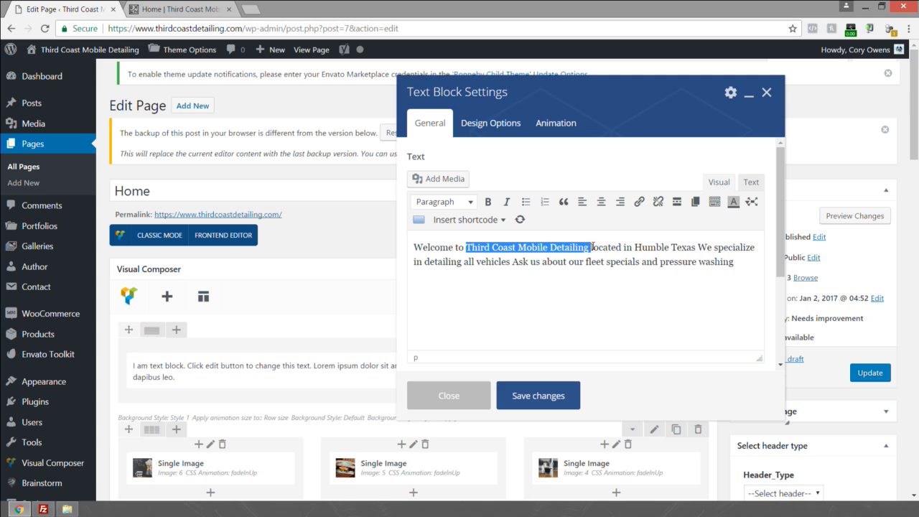
pyautogui.click(638, 201)
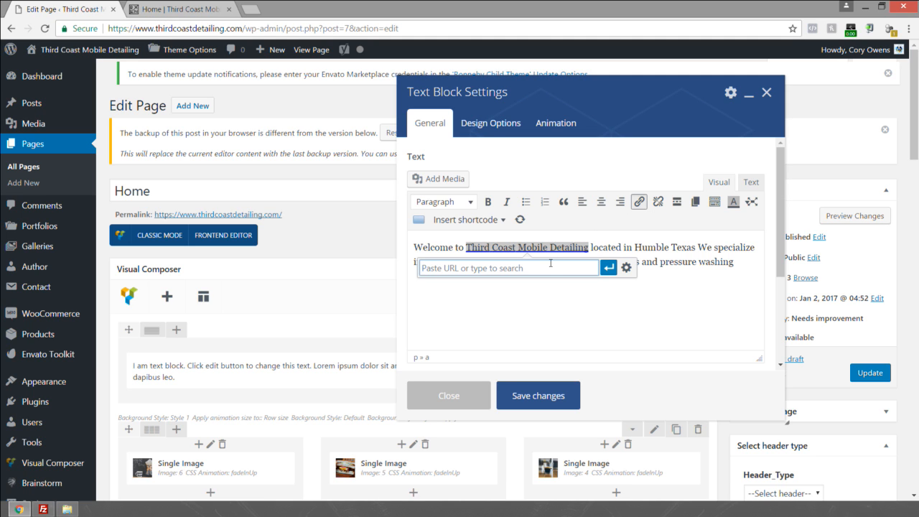
pyautogui.write('https://www.')
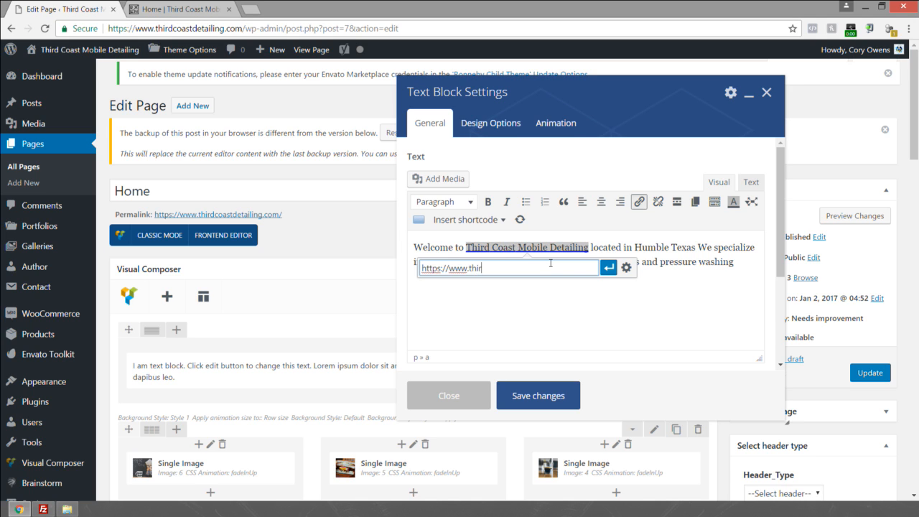
pyautogui.write('facebook.com')
pyautogui.click(626, 267)
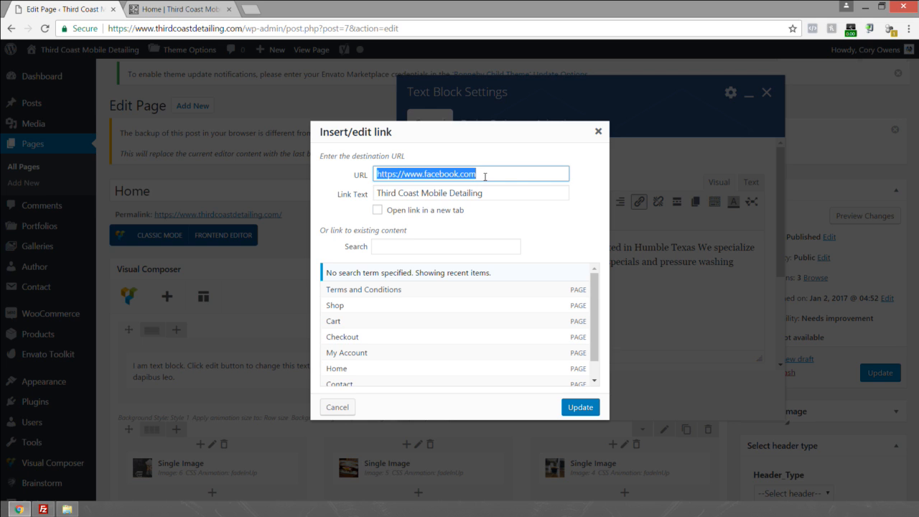
pyautogui.click(378, 211)
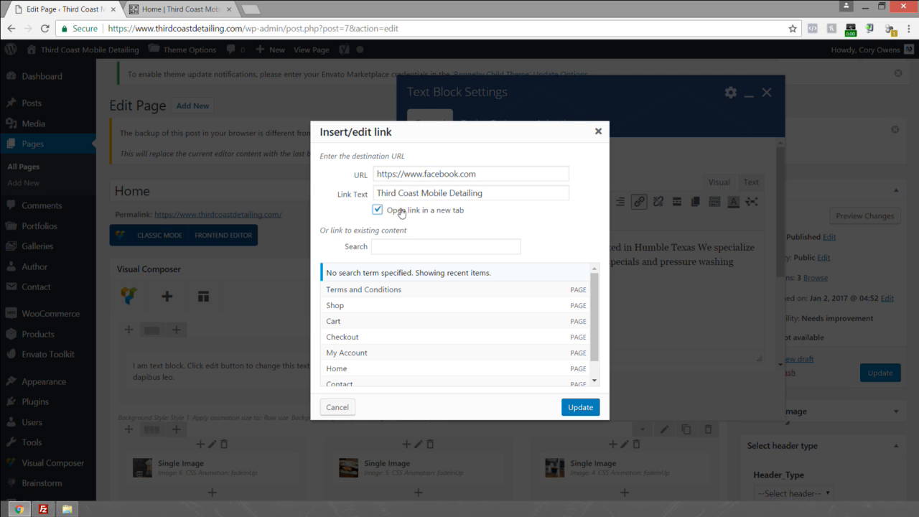
pyautogui.click(580, 408)
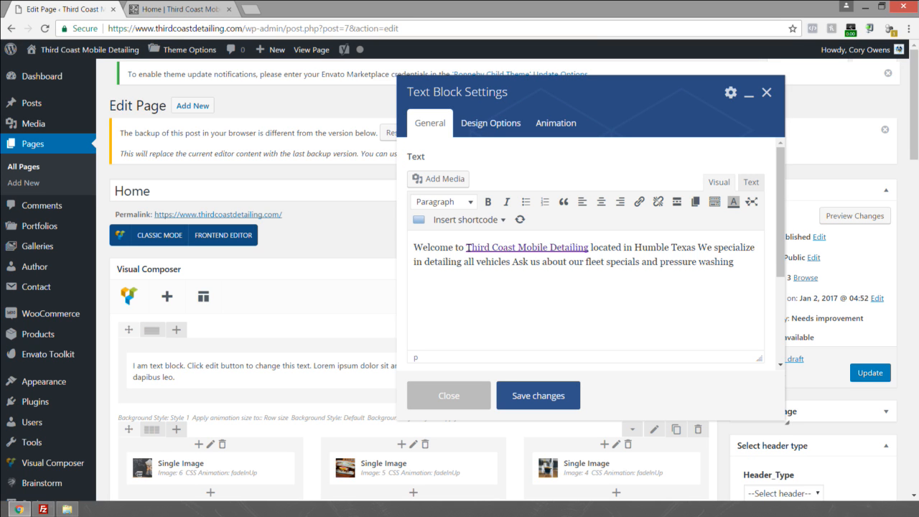
# Step: Make the linked text "Third Coast Mobile Detailing" bold and italic
pyautogui.moveTo(520, 249); pyautogui.dragTo(591, 248)
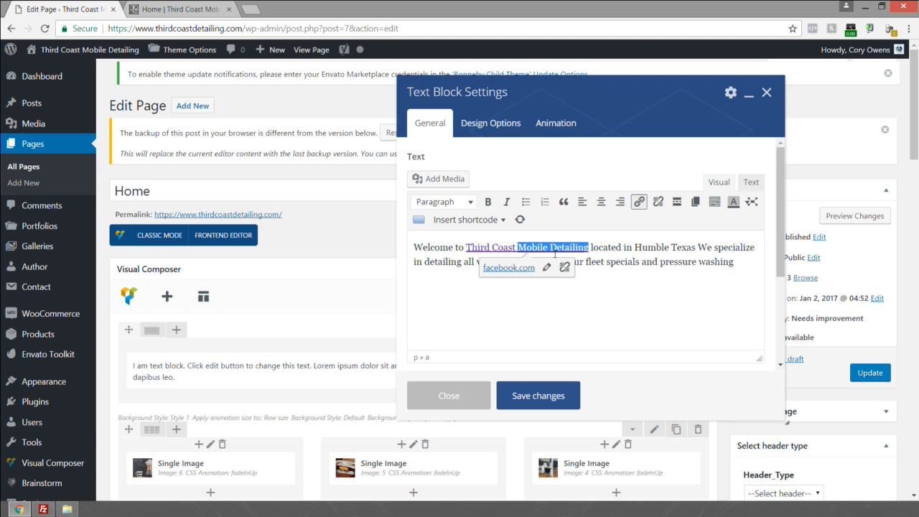
pyautogui.click(593, 247)
pyautogui.moveTo(590, 248); pyautogui.dragTo(465, 247)
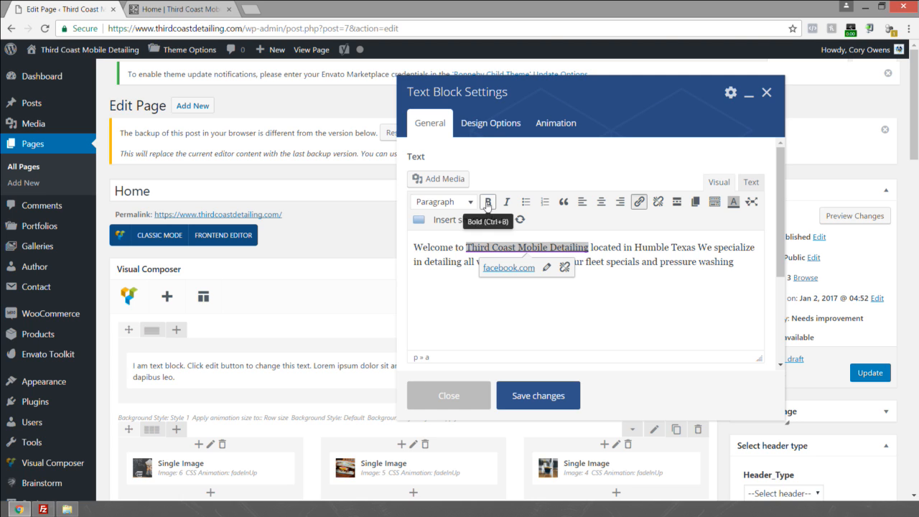
pyautogui.click(487, 202)
pyautogui.click(506, 202)
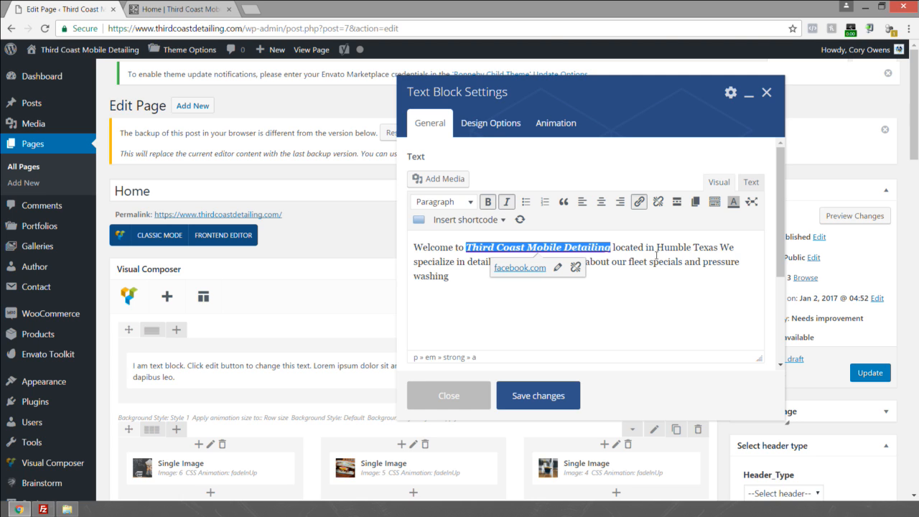
# Step: Add a period after "Humble Texas" and end the welcome text with "services." after "pressure washing"
pyautogui.click(718, 248)
pyautogui.write('.')
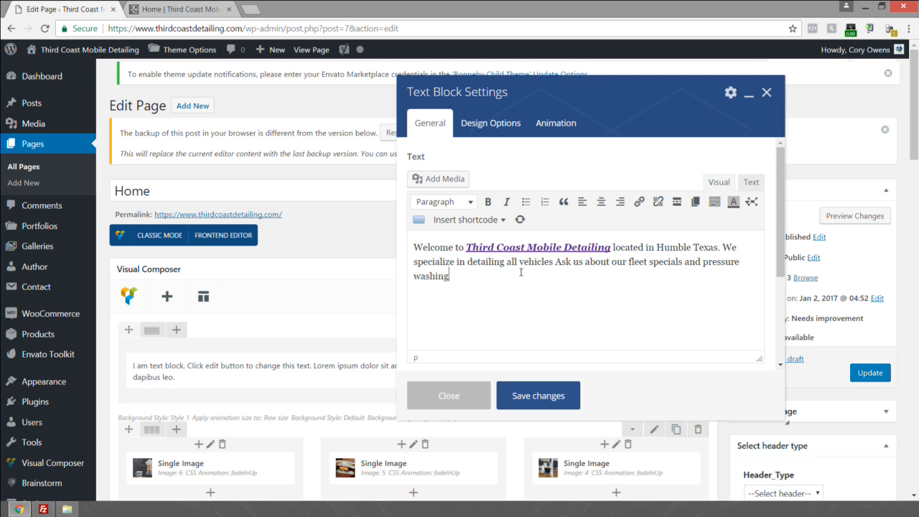
pyautogui.write('ervices.')
# Step: Open google.com in the browser tab that holds the Home page preview
pyautogui.click(185, 9)
pyautogui.click(191, 28)
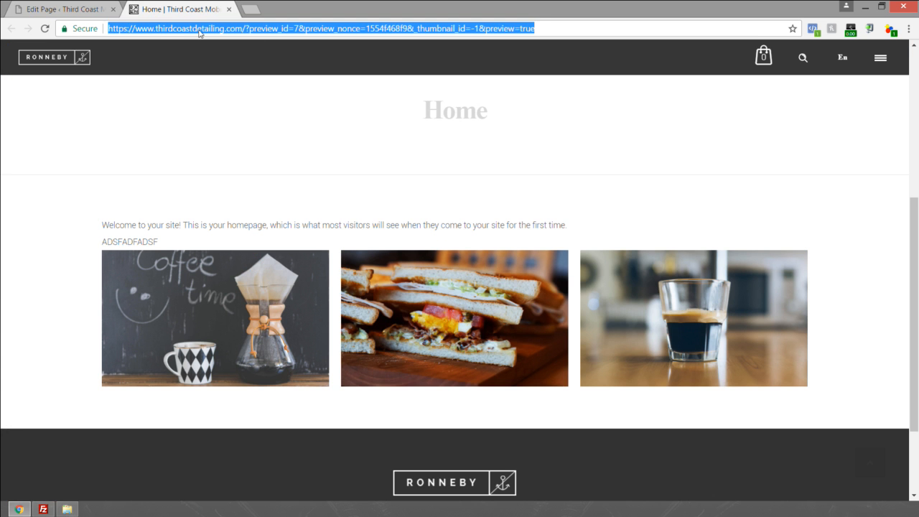
pyautogui.write('3google.com')
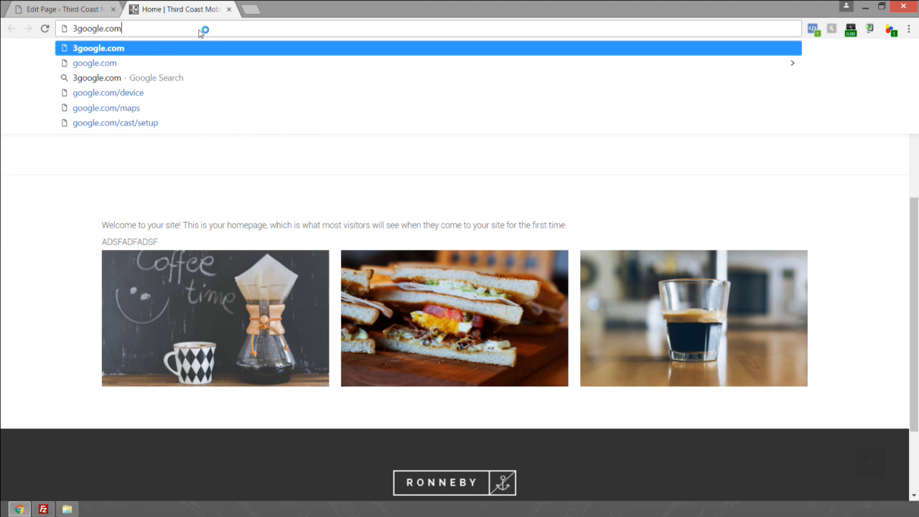
pyautogui.hotkey('ctrl', 'a')
pyautogui.write('google.com')
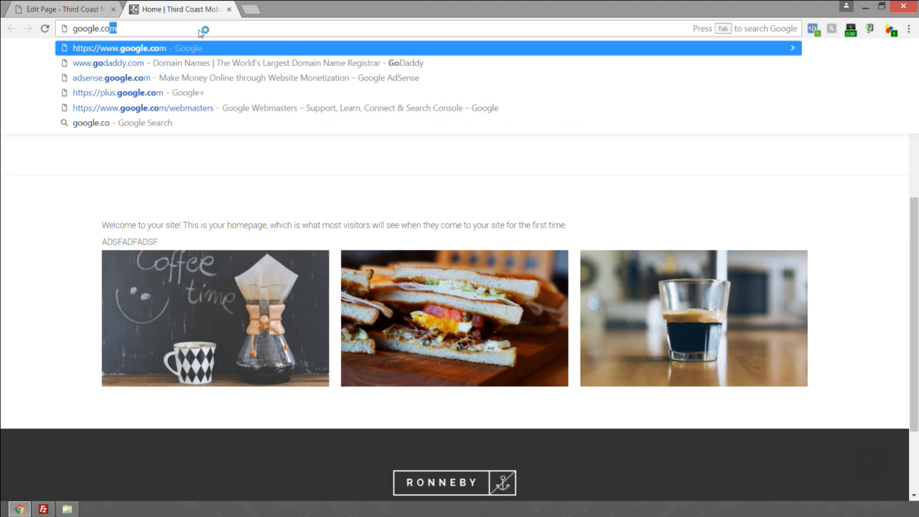
pyautogui.press('Return')
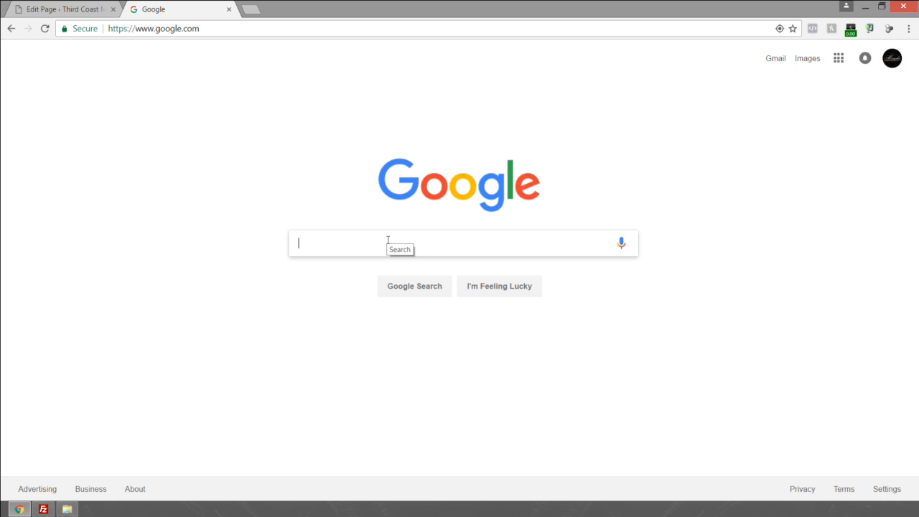
# Step: Search the web for "detailing cars"
pyautogui.write('mo')
pyautogui.press('BackSpace')
pyautogui.press('BackSpace')
pyautogui.write('detailing')
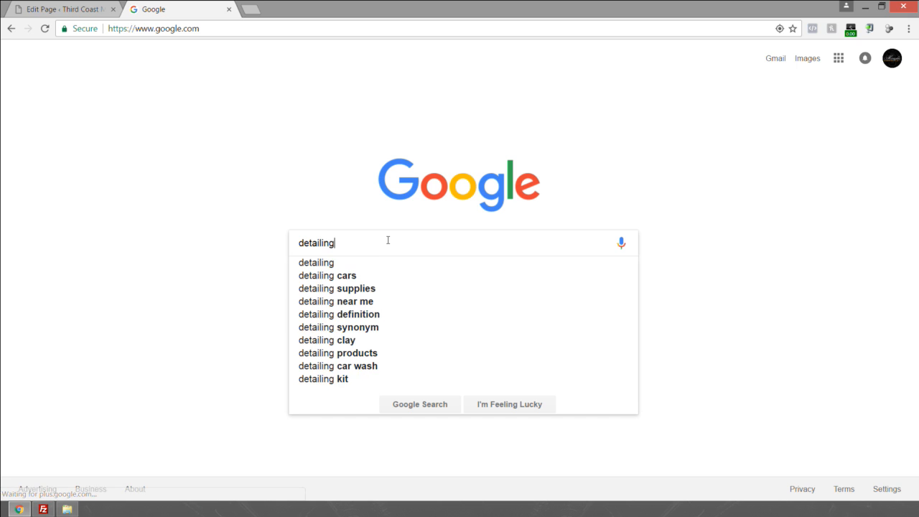
pyautogui.write(' cars')
pyautogui.press('Return')
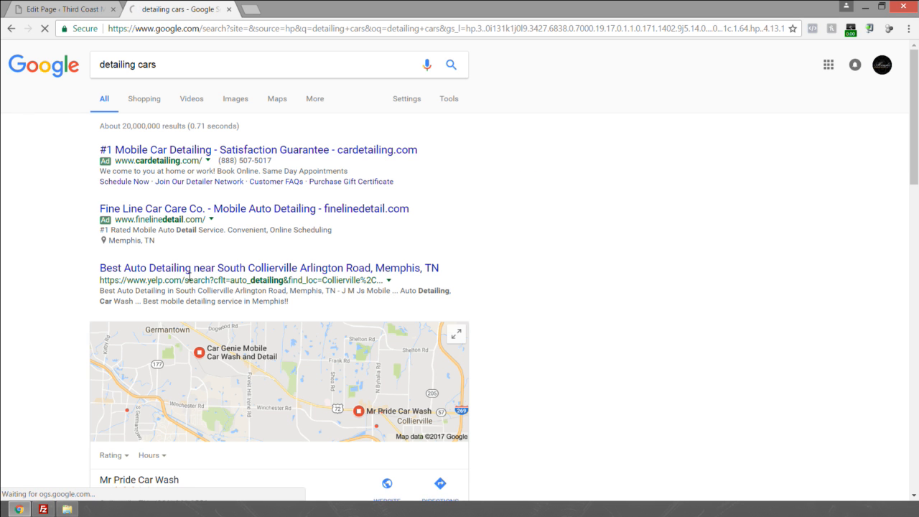
# Step: Look through the Yelp auto detailing listings and return to the search results for other pages
pyautogui.click(196, 269)
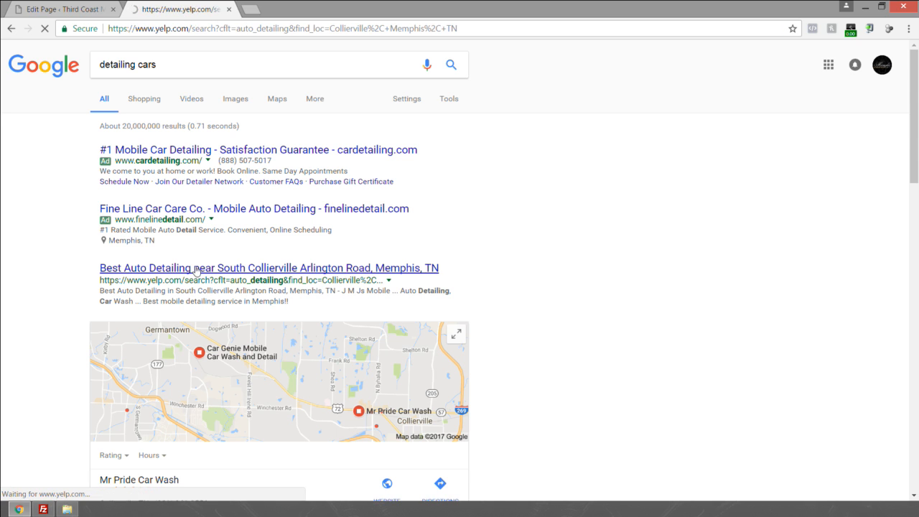
pyautogui.scroll(-3, 195, 271)
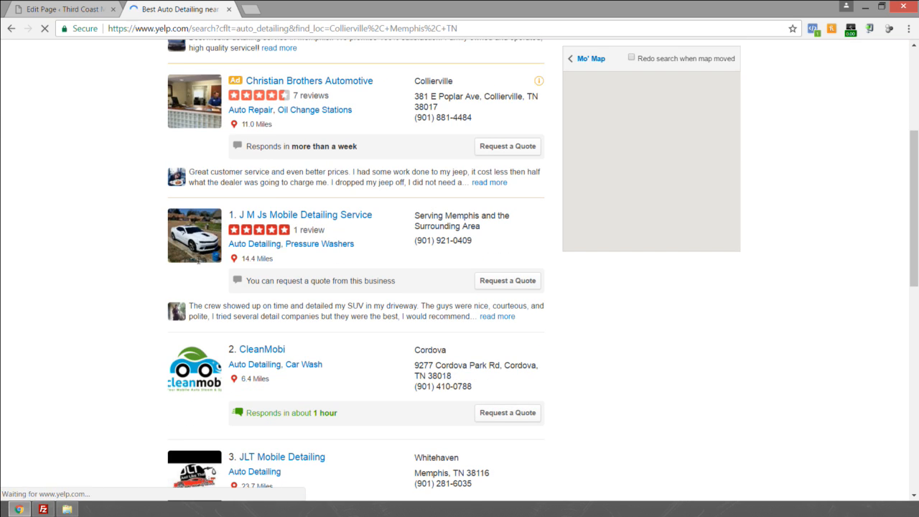
pyautogui.click(11, 28)
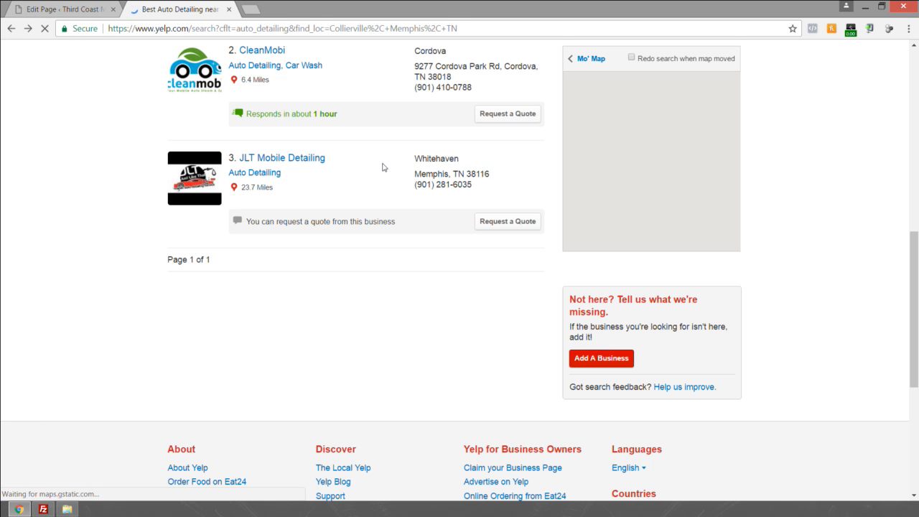
pyautogui.scroll(-6, 230, 307)
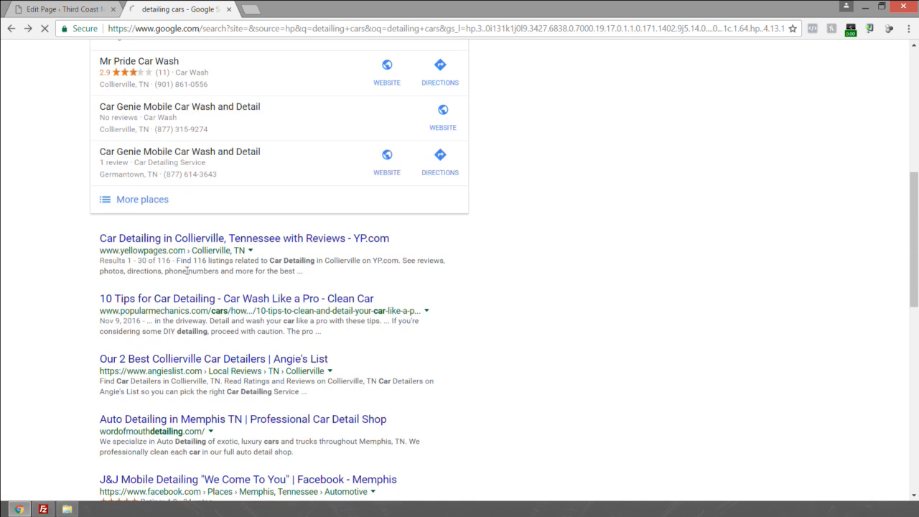
# Step: Copy the introduction of the Popular Mechanics car detailing tips article through the "When to See a Pro" note, and return to the page editor
pyautogui.click(183, 241)
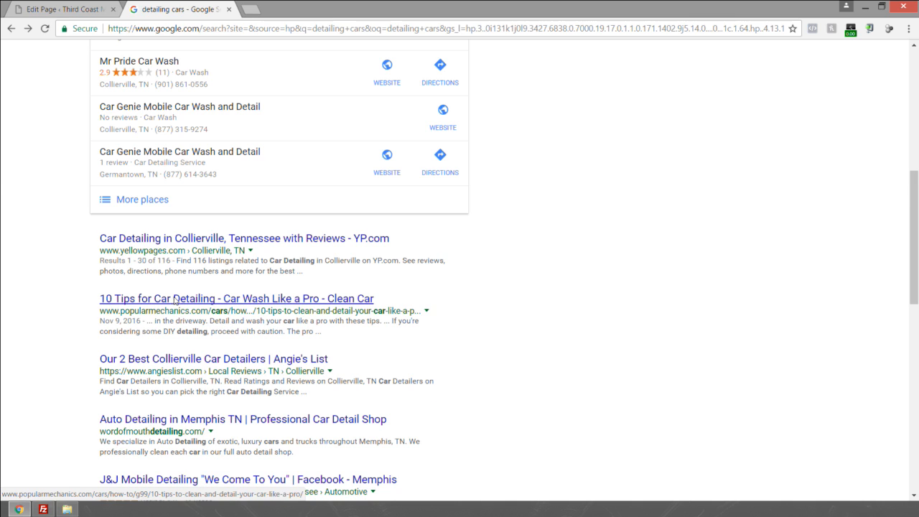
pyautogui.click(175, 300)
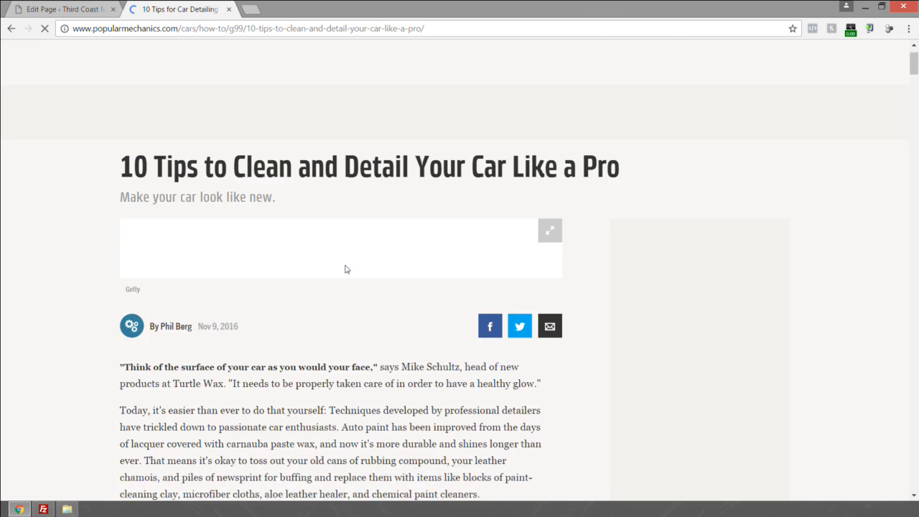
pyautogui.scroll(-3, 346, 269)
pyautogui.moveTo(120, 194); pyautogui.dragTo(291, 267)
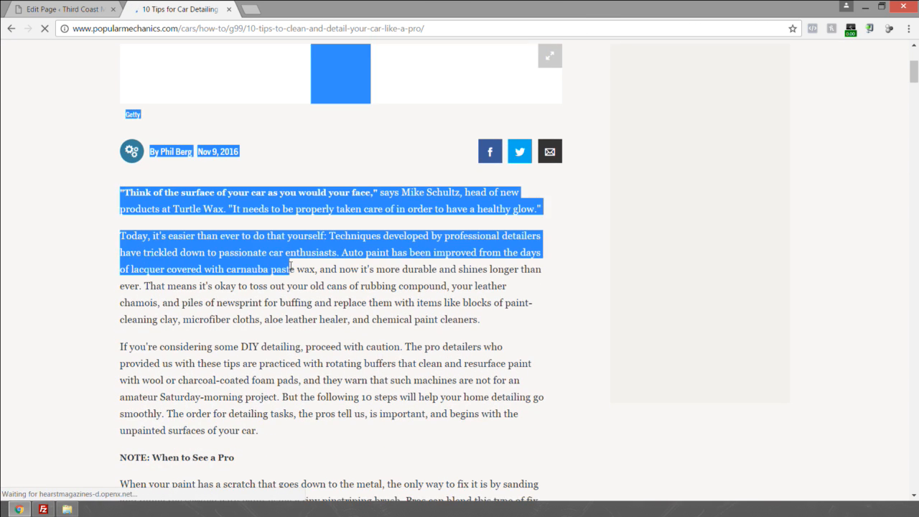
pyautogui.click(159, 193)
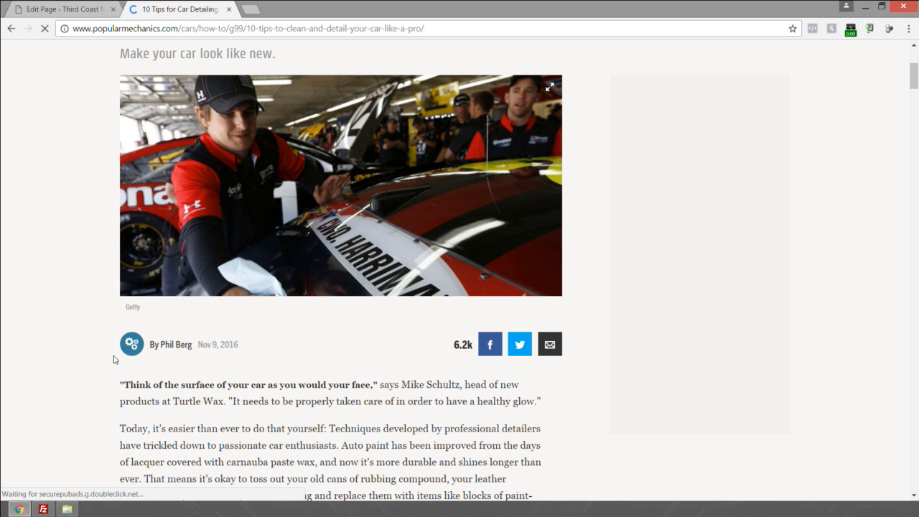
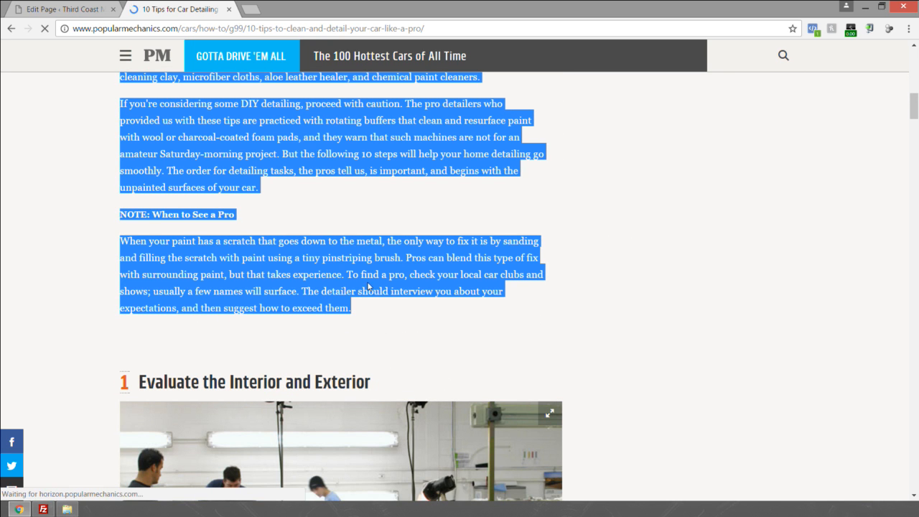
pyautogui.click(64, 8)
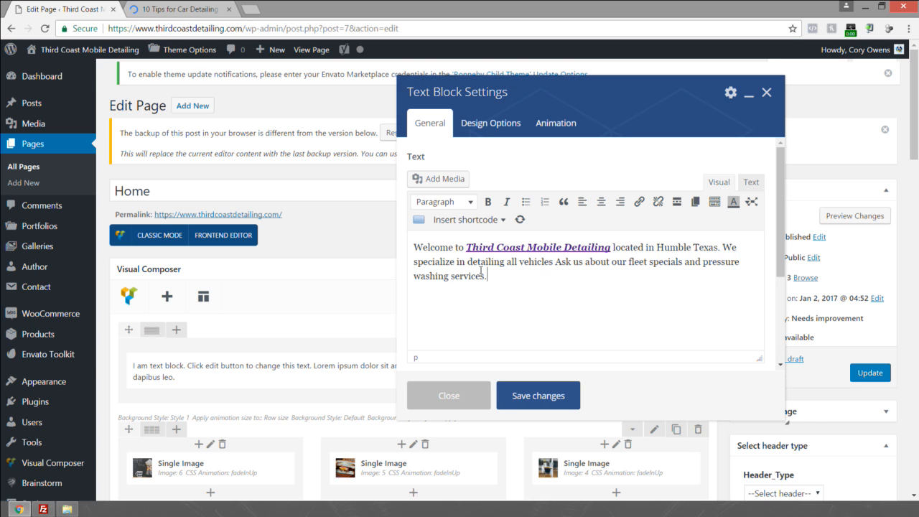
# Step: Paste the copied car detailing article text after the welcome paragraph in the text block, and check its "When to See a Pro" note against the source
pyautogui.hotkey('ctrl', 'v')
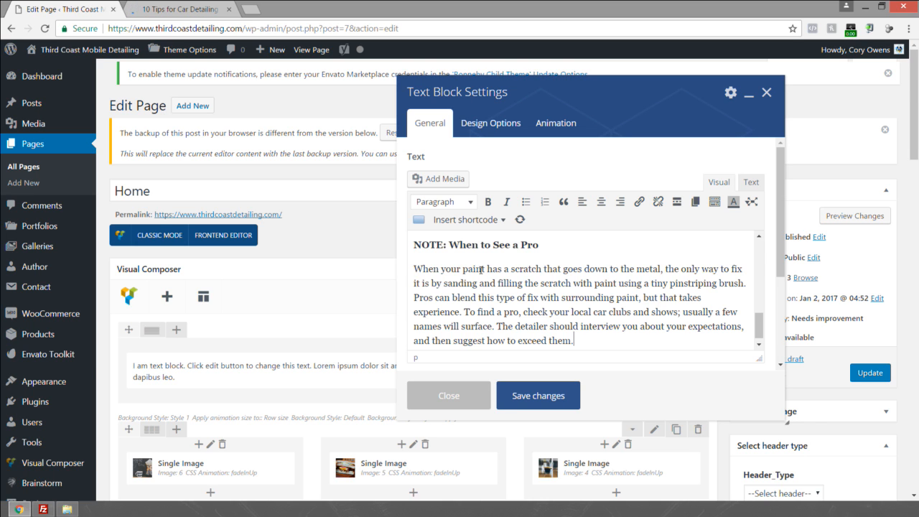
pyautogui.scroll(2, 551, 281)
pyautogui.moveTo(548, 305); pyautogui.dragTo(401, 299)
pyautogui.click(438, 308)
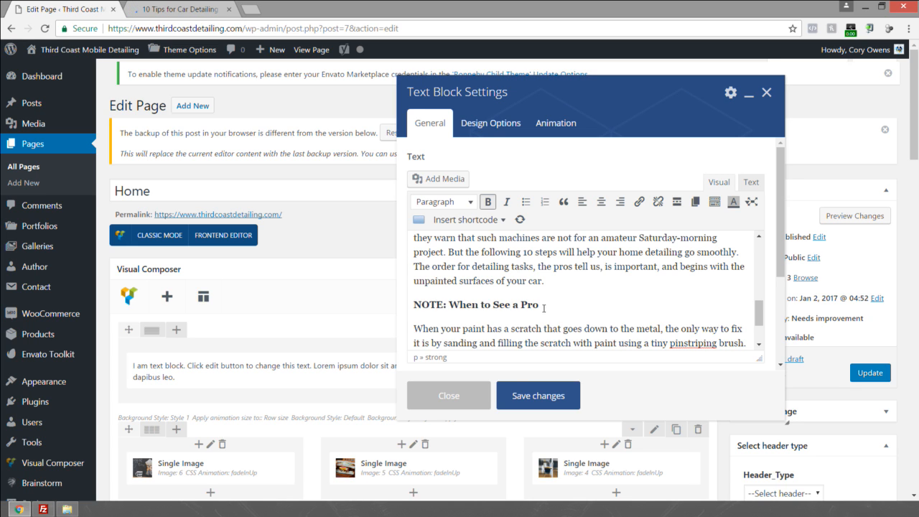
pyautogui.moveTo(543, 308); pyautogui.dragTo(411, 306)
pyautogui.click(461, 306)
pyautogui.moveTo(540, 308); pyautogui.dragTo(414, 307)
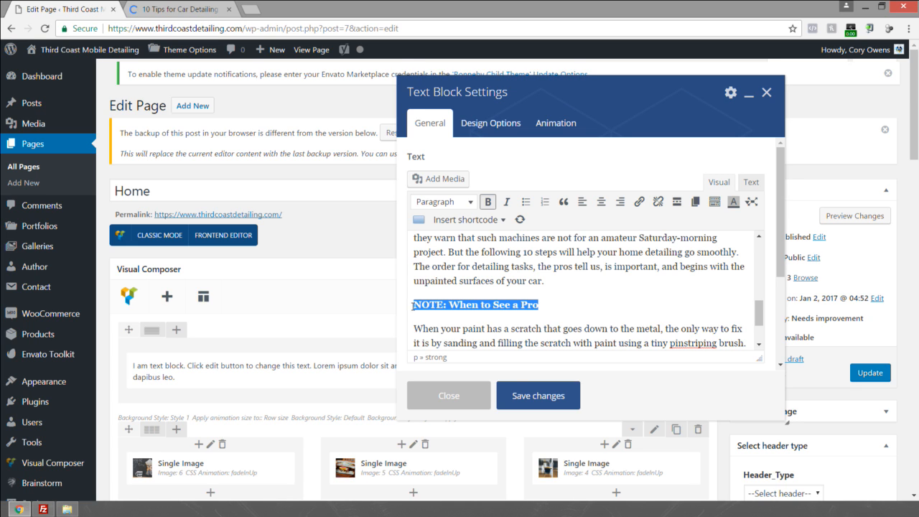
pyautogui.click(179, 8)
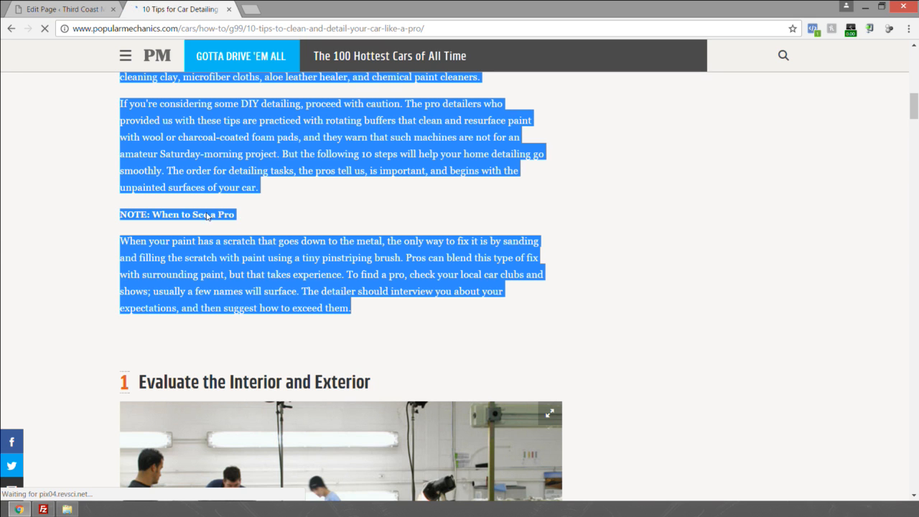
pyautogui.hotkey('ctrl', 'shift', 'Tab')
# Step: Add the line "THIRD COAST MOBILE DETAILING | HUMBLE, TX" above the welcome paragraph
pyautogui.scroll(10, 507, 301)
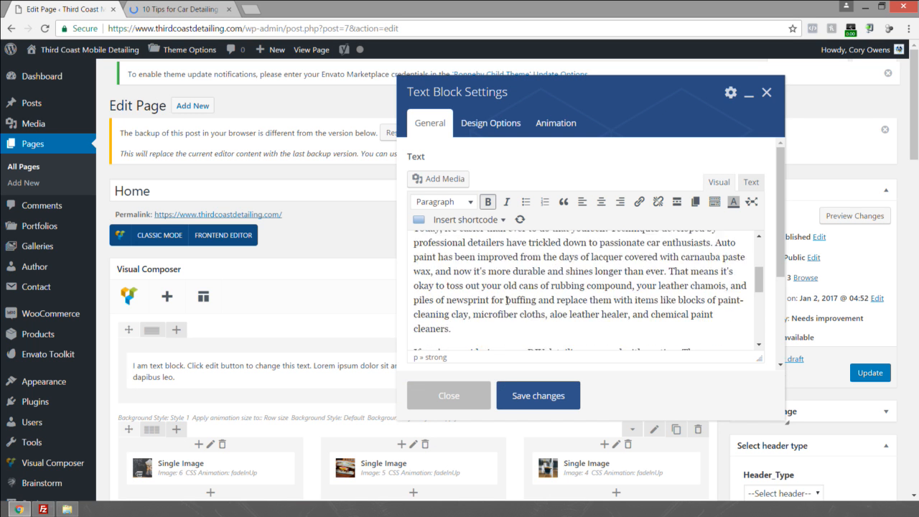
pyautogui.click(414, 248)
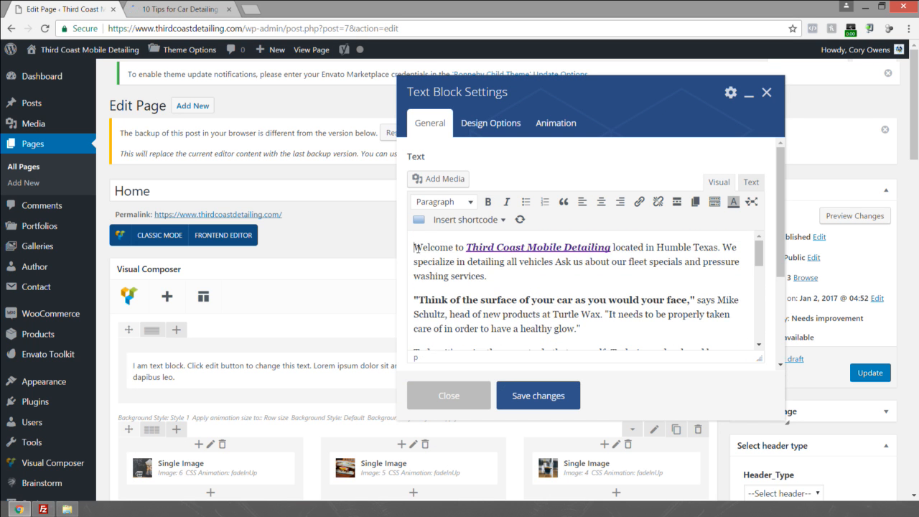
pyautogui.press('Return')
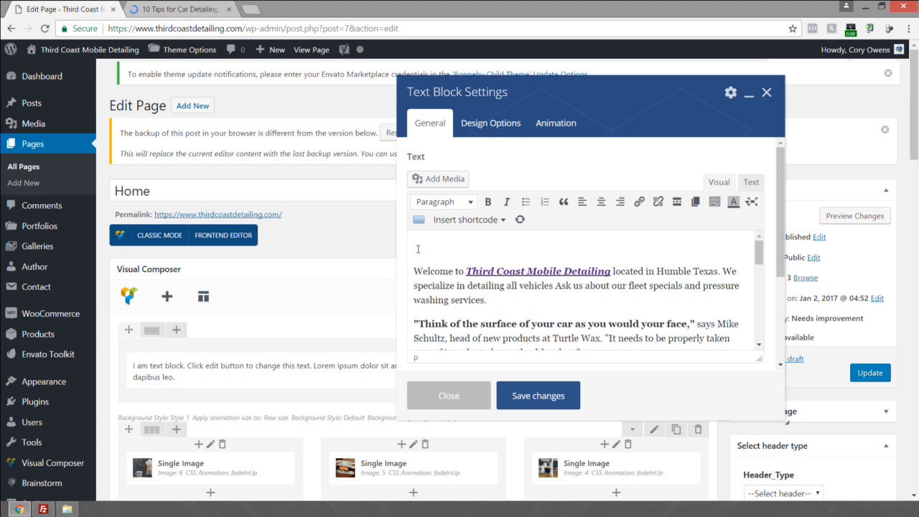
pyautogui.write('THIRD COAST MOBILE DE')
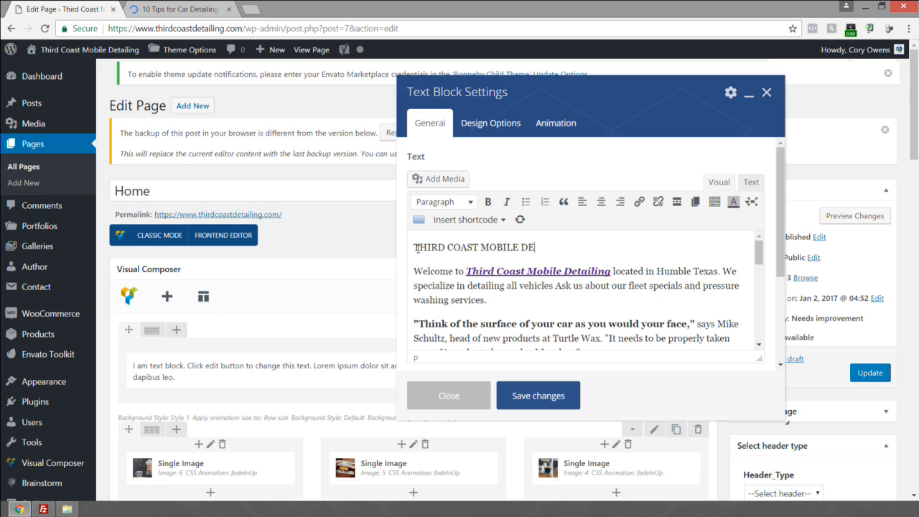
pyautogui.write('TAILING, HUMBLE')
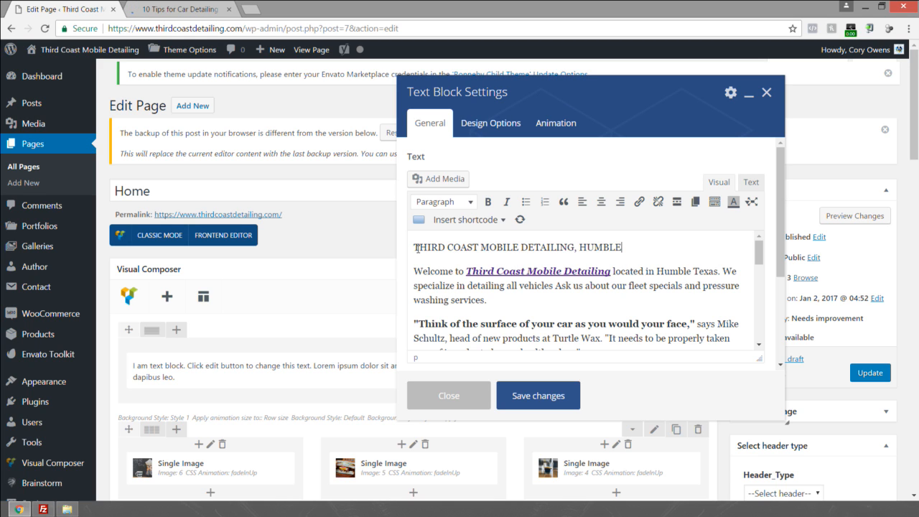
pyautogui.press('BackSpace')
pyautogui.press('BackSpace')
pyautogui.press('BackSpace')
pyautogui.press('BackSpace')
pyautogui.press('BackSpace')
pyautogui.press('BackSpace')
pyautogui.write('| HUMBLE, TX')
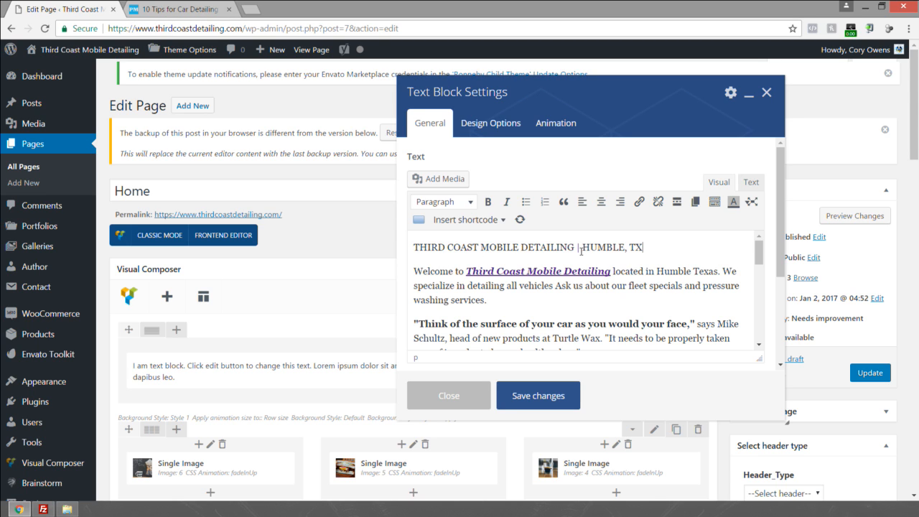
# Step: Format the "THIRD COAST MOBILE DETAILING | HUMBLE, TX" line as Heading 4 and save the text block
pyautogui.tripleClick(581, 247)
pyautogui.click(444, 204)
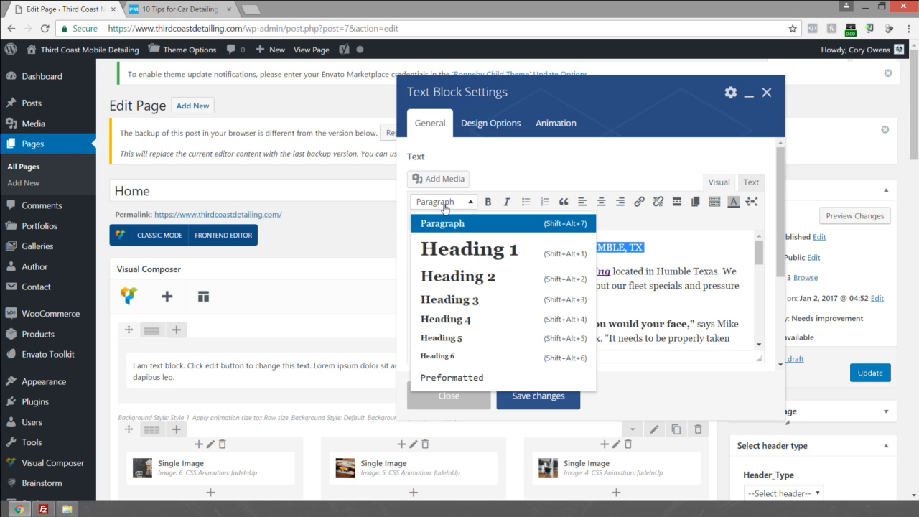
pyautogui.click(446, 317)
pyautogui.click(694, 242)
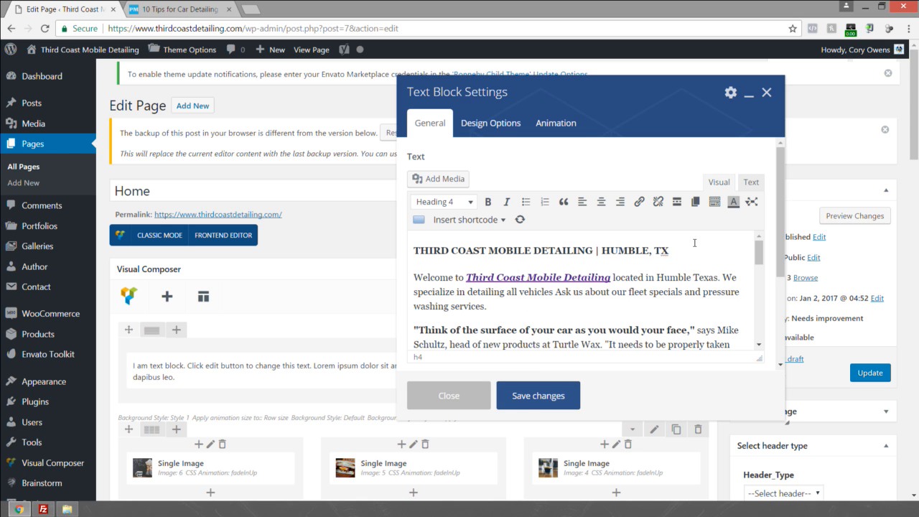
pyautogui.click(538, 395)
# Step: Try to preview the Home page changes, and close the preview tab
pyautogui.scroll(-5, 529, 278)
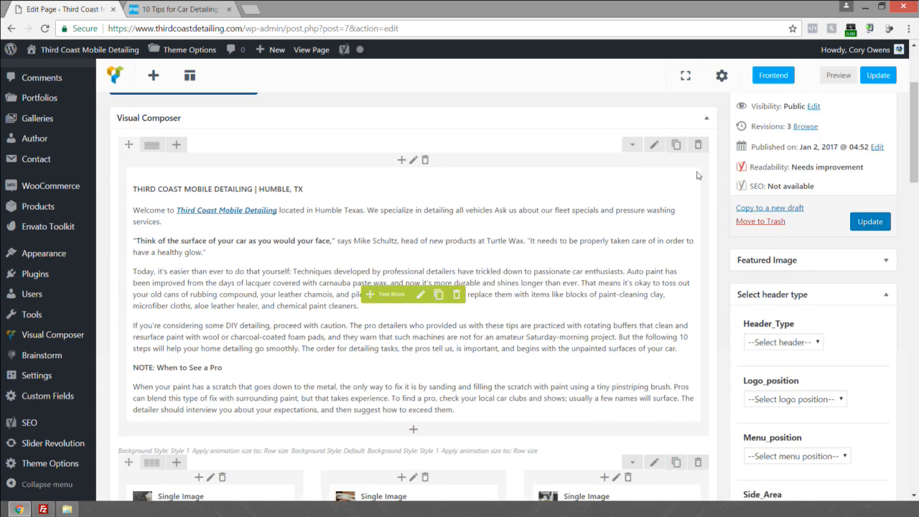
pyautogui.click(837, 75)
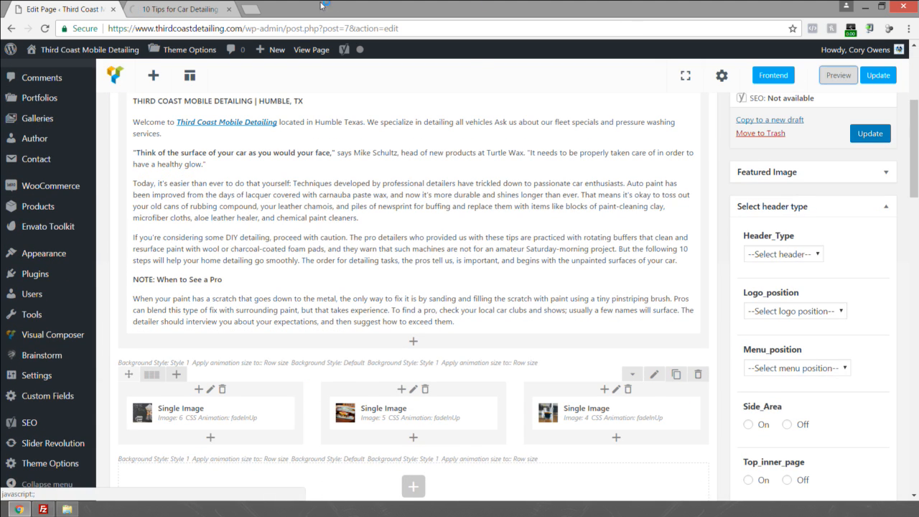
pyautogui.click(185, 8)
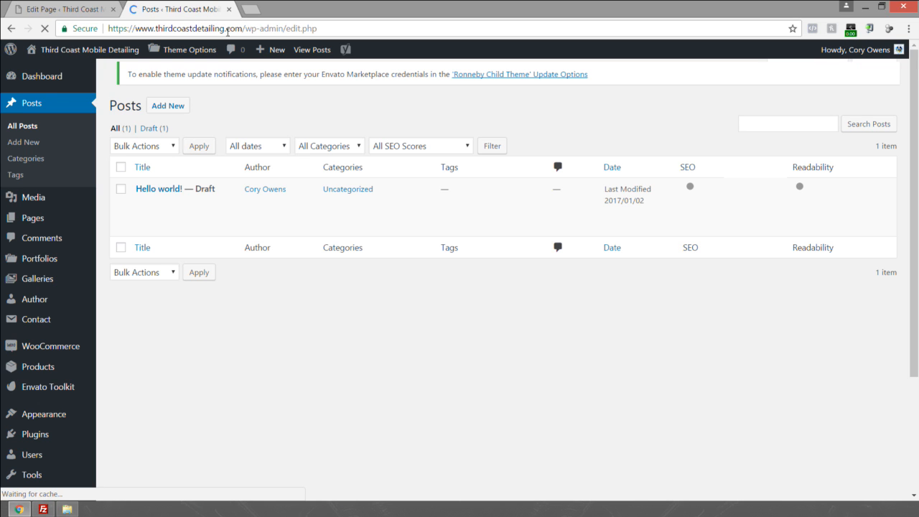
pyautogui.click(58, 8)
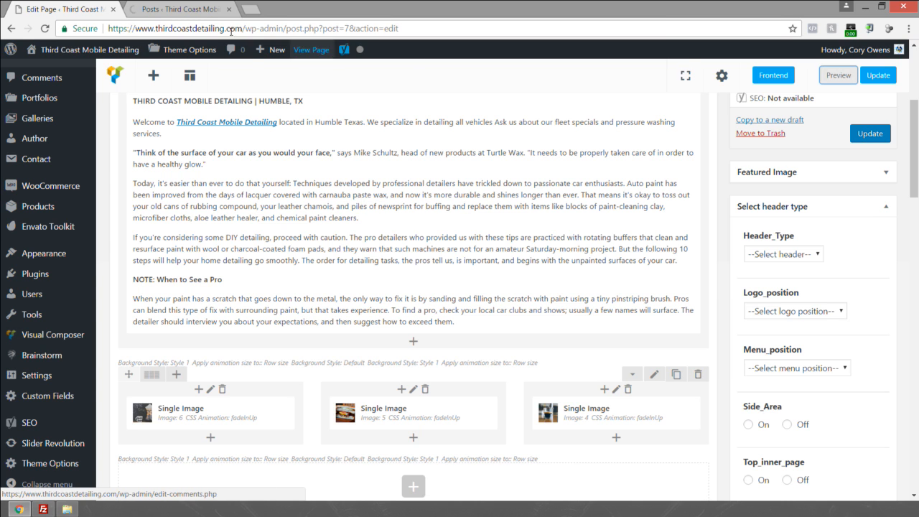
pyautogui.click(179, 9)
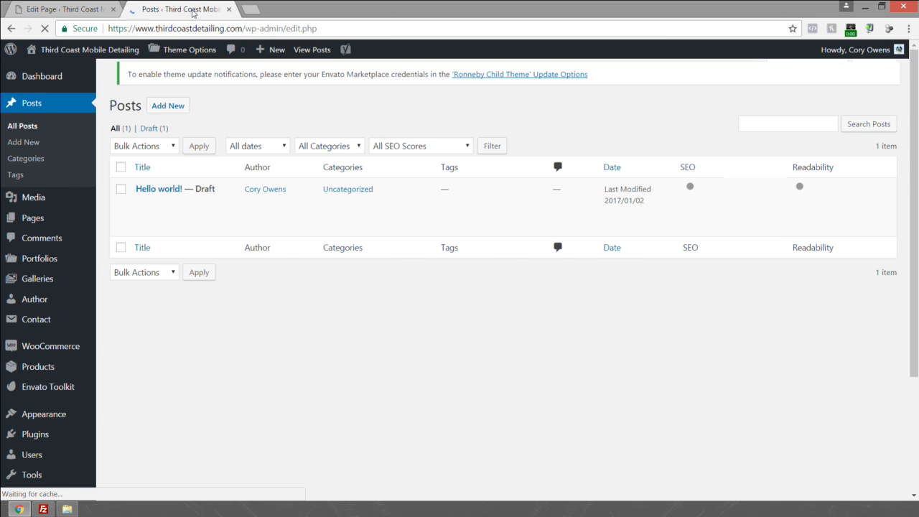
pyautogui.click(79, 10)
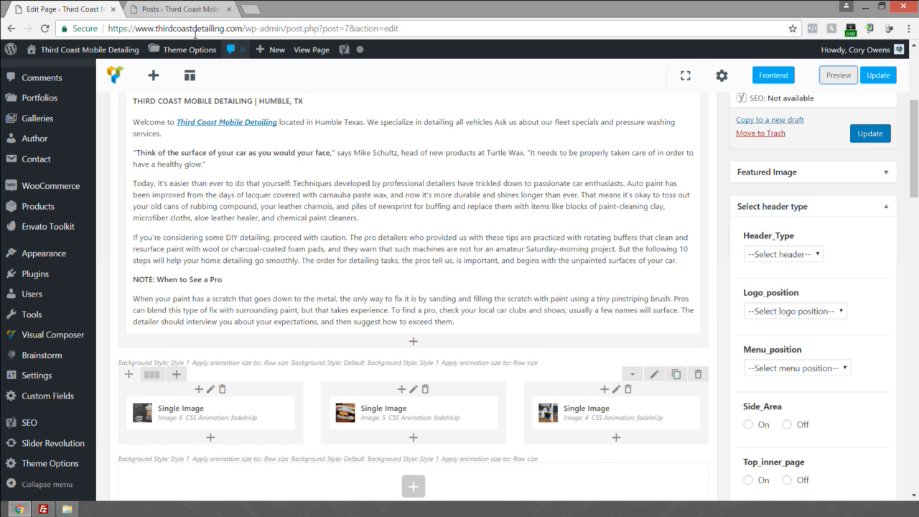
pyautogui.scroll(4, 279, 77)
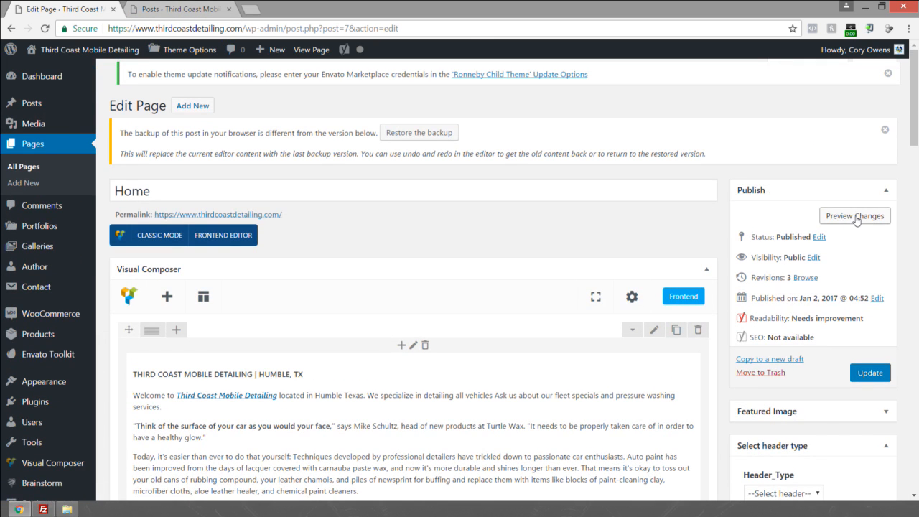
pyautogui.click(174, 8)
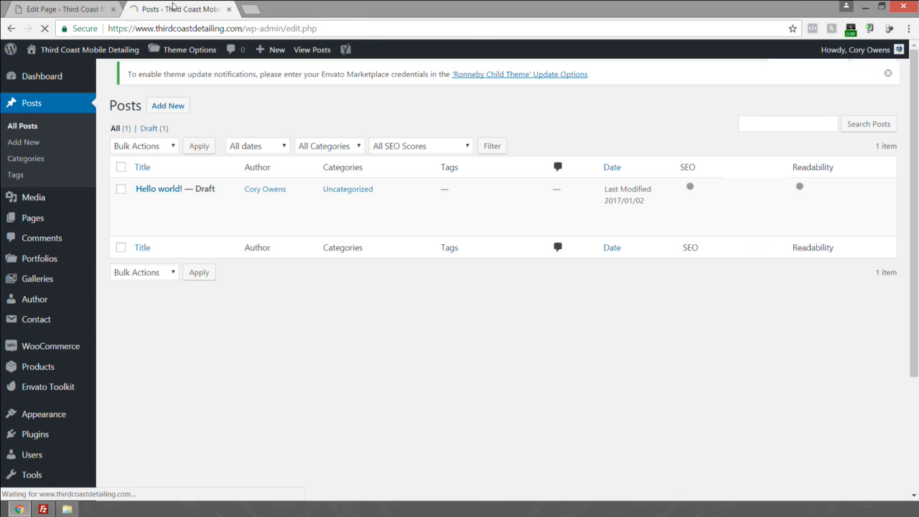
pyautogui.click(229, 9)
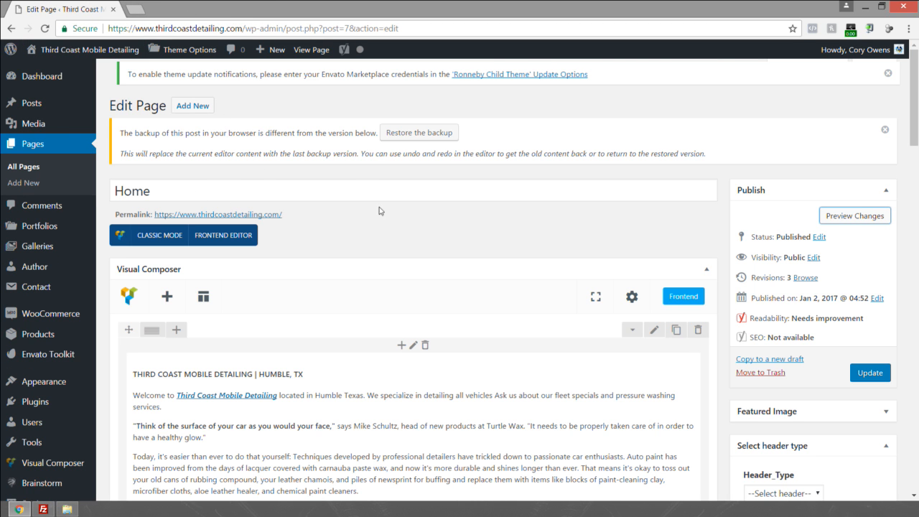
# Step: Update the Home page and look through its heading, copy and images in a new preview
pyautogui.click(865, 378)
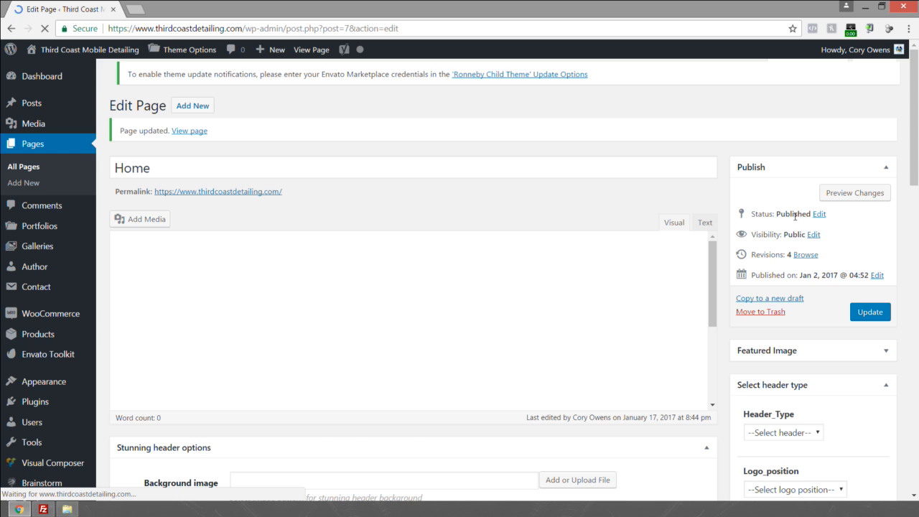
pyautogui.click(837, 192)
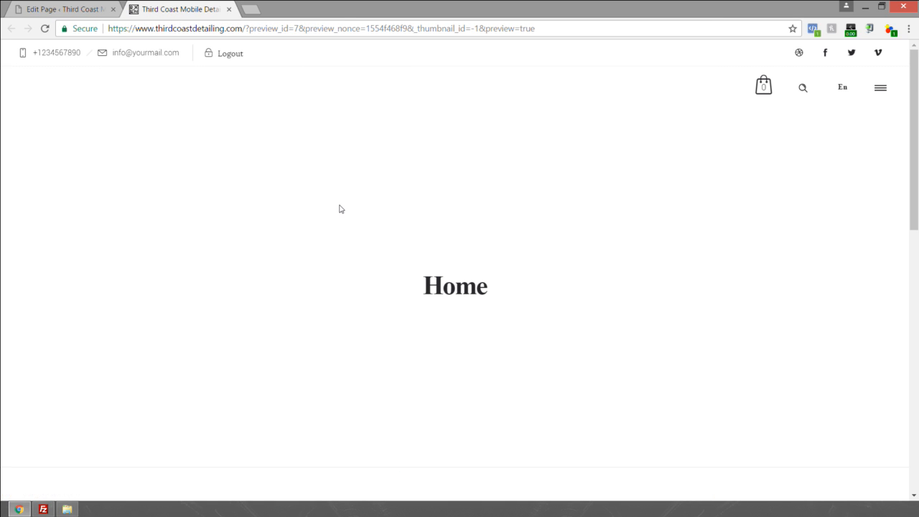
pyautogui.scroll(-1, 338, 207)
pyautogui.scroll(-3, 341, 208)
pyautogui.scroll(1, 341, 208)
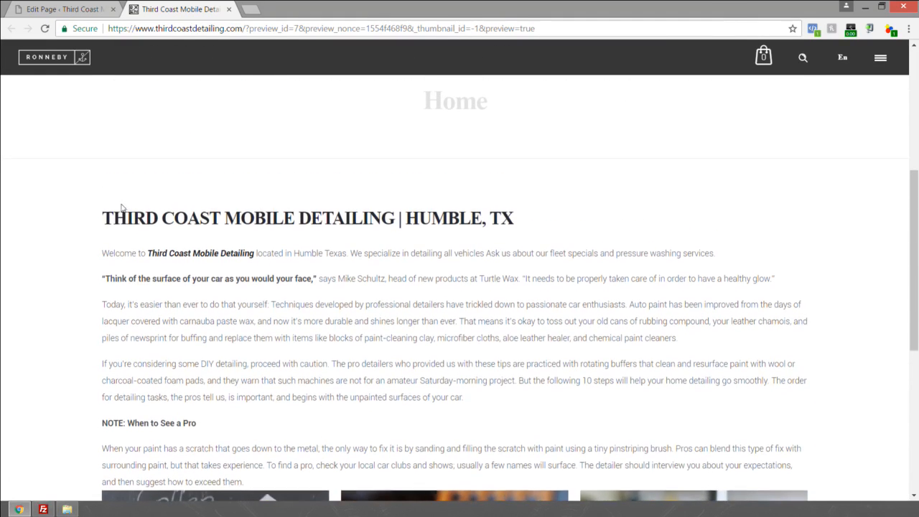
pyautogui.moveTo(105, 220); pyautogui.dragTo(513, 221)
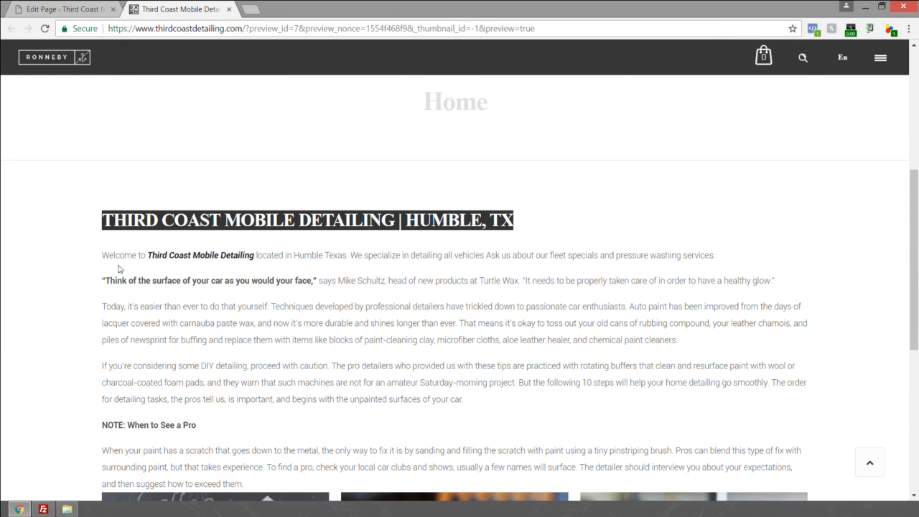
pyautogui.moveTo(102, 255); pyautogui.dragTo(596, 136)
pyautogui.scroll(-1, 485, 308)
pyautogui.scroll(-4, 485, 309)
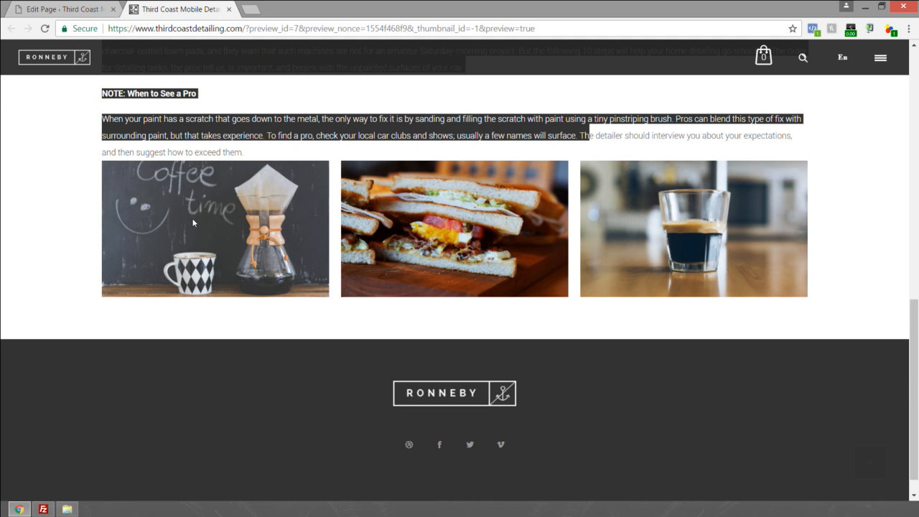
# Step: Return to the page editor, collapse the Visual Composer section, and review the Yoast snippet and analysis for the focus keyword "Mobile Detailing"
pyautogui.click(63, 9)
pyautogui.click(403, 253)
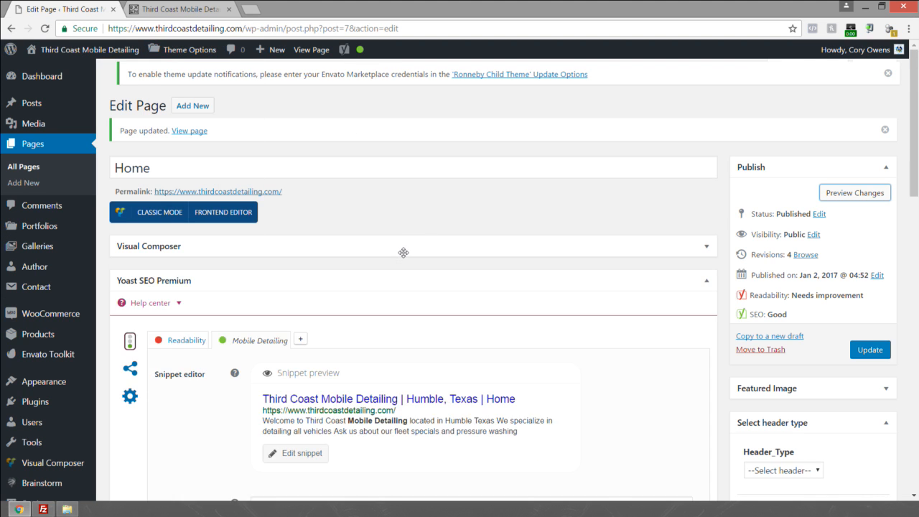
pyautogui.scroll(-2, 274, 297)
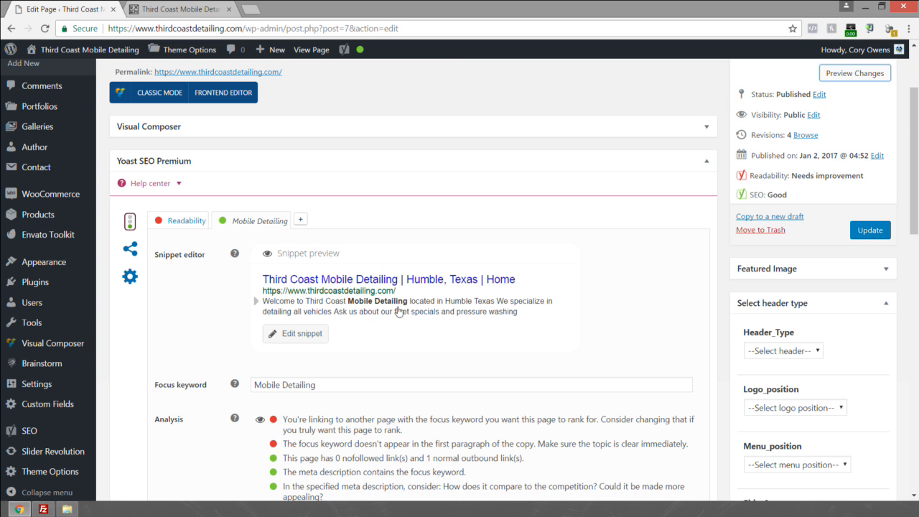
pyautogui.scroll(-1, 378, 315)
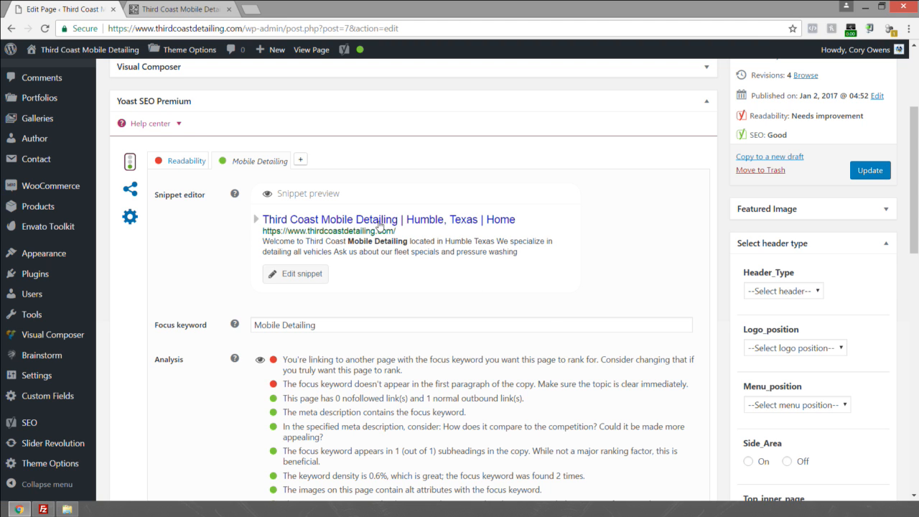
pyautogui.scroll(5, 283, 172)
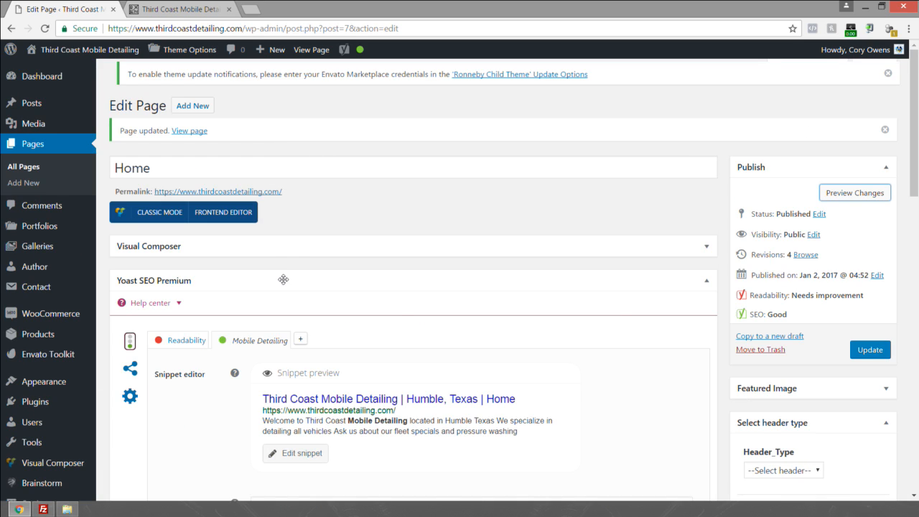
# Step: Reopen the Visual Composer text block and remove the link from "Third Coast Mobile Detailing" in the welcome paragraph
pyautogui.click(326, 247)
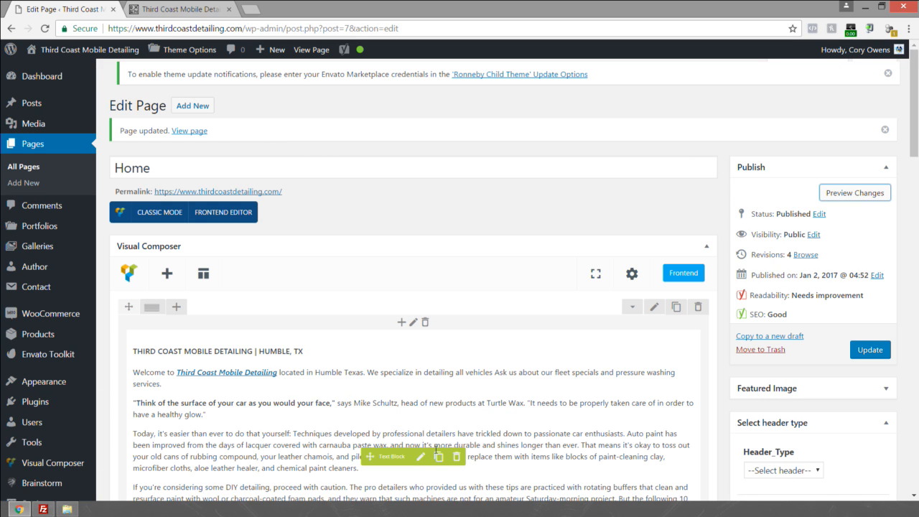
pyautogui.click(422, 460)
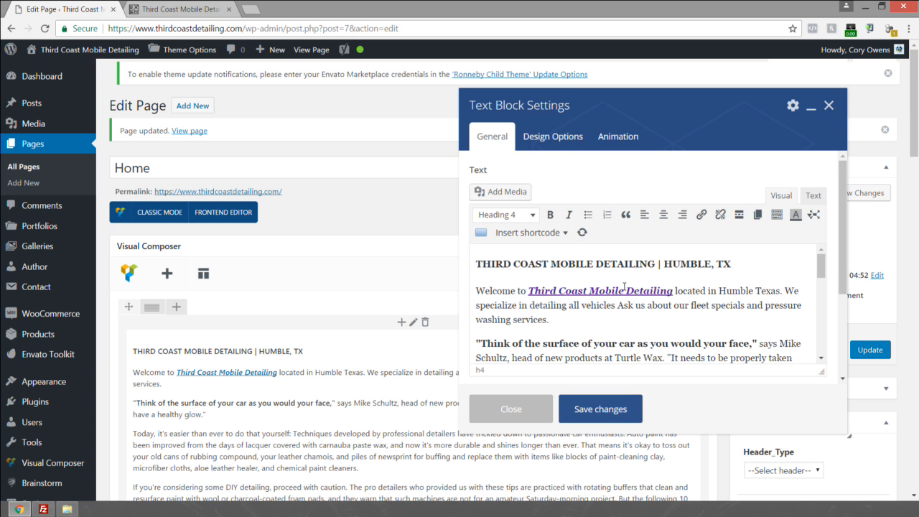
pyautogui.tripleClick(639, 296)
pyautogui.click(673, 290)
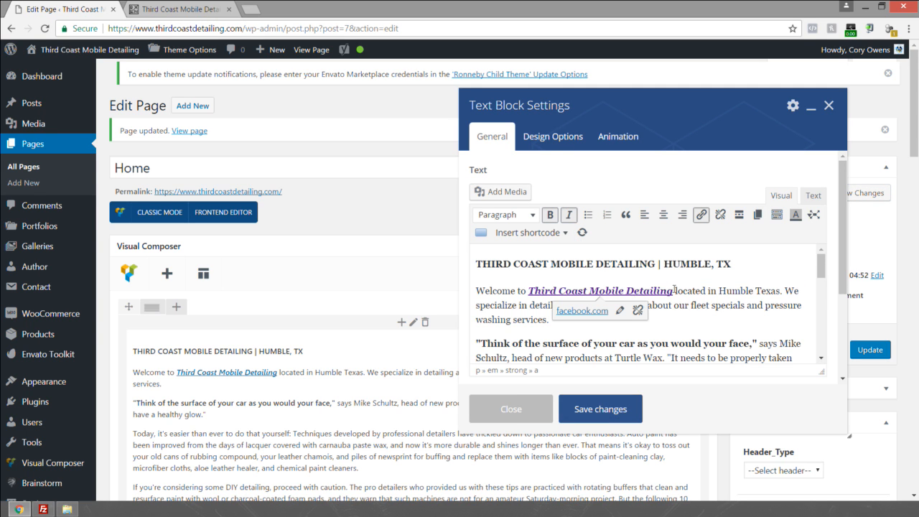
pyautogui.moveTo(674, 290); pyautogui.dragTo(528, 291)
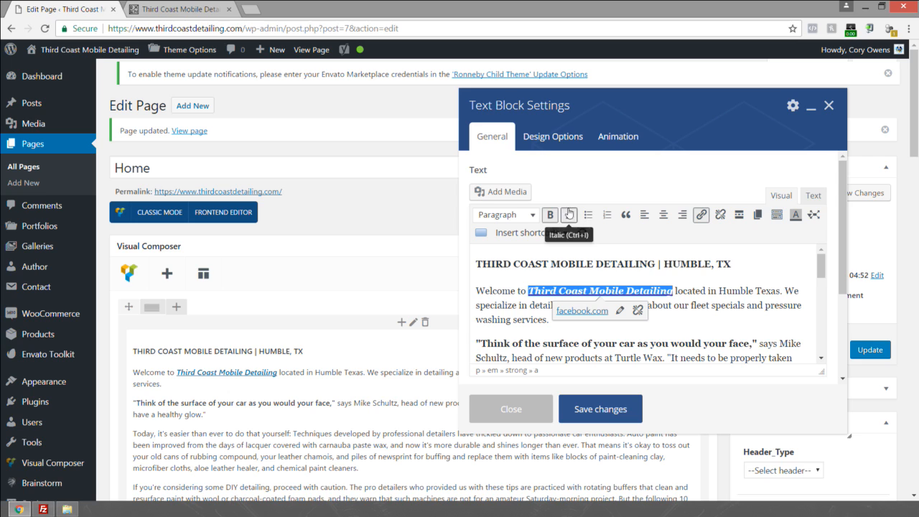
pyautogui.click(619, 310)
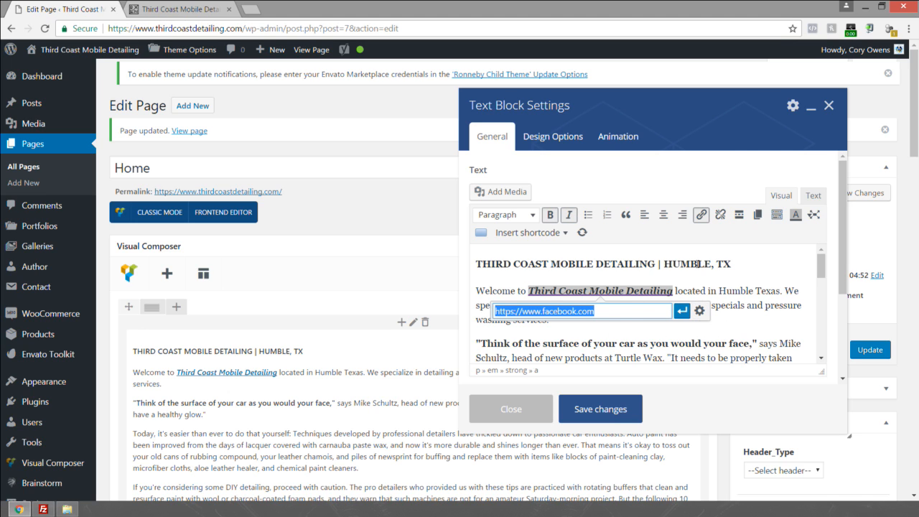
pyautogui.click(719, 214)
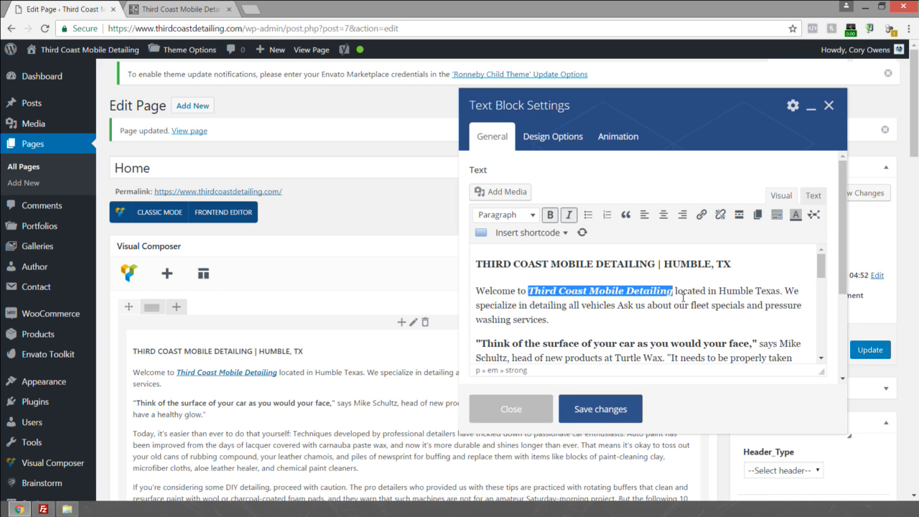
pyautogui.moveTo(484, 344); pyautogui.dragTo(751, 344)
pyautogui.click(701, 214)
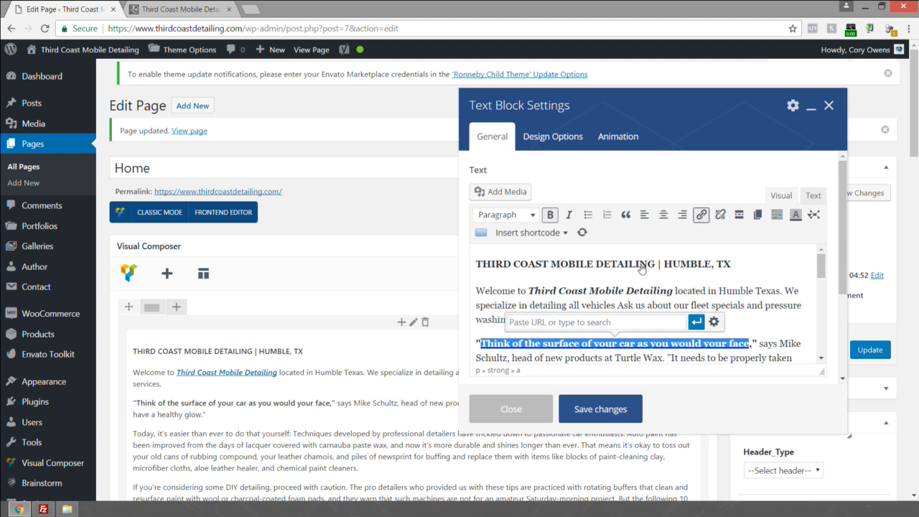
pyautogui.write('HTTPS://')
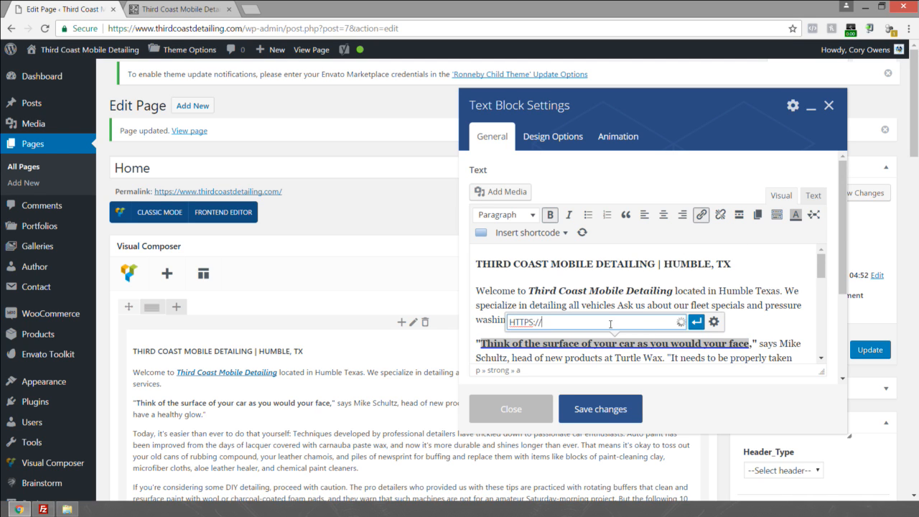
pyautogui.write('www.facebook.com')
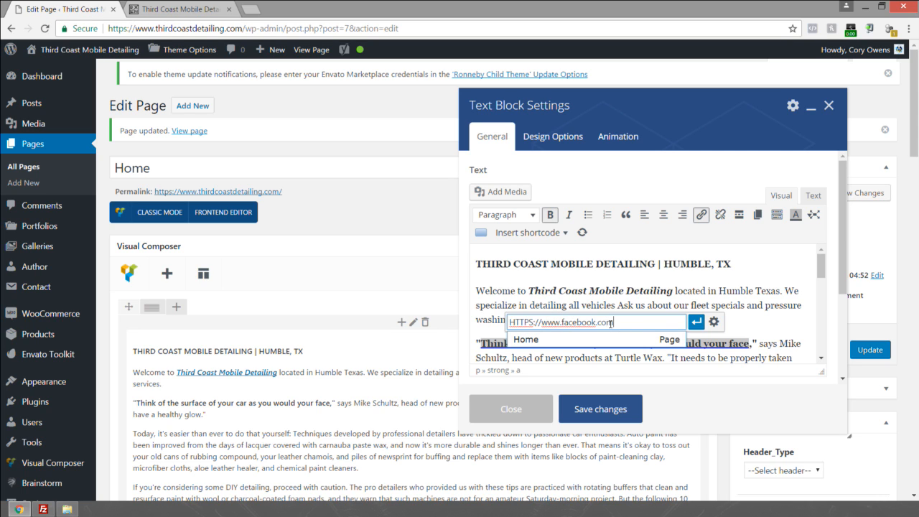
pyautogui.press('Return')
pyautogui.click(659, 321)
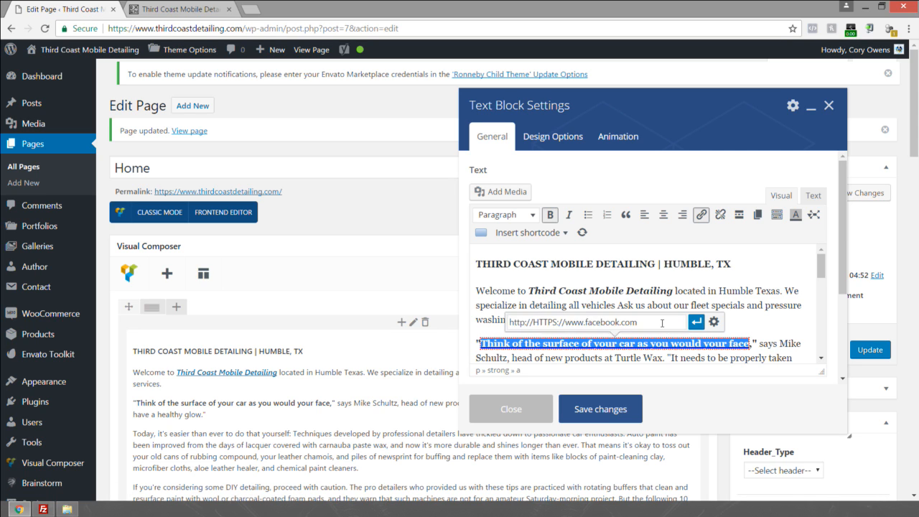
pyautogui.moveTo(556, 323); pyautogui.dragTo(527, 322)
pyautogui.press('BackSpace')
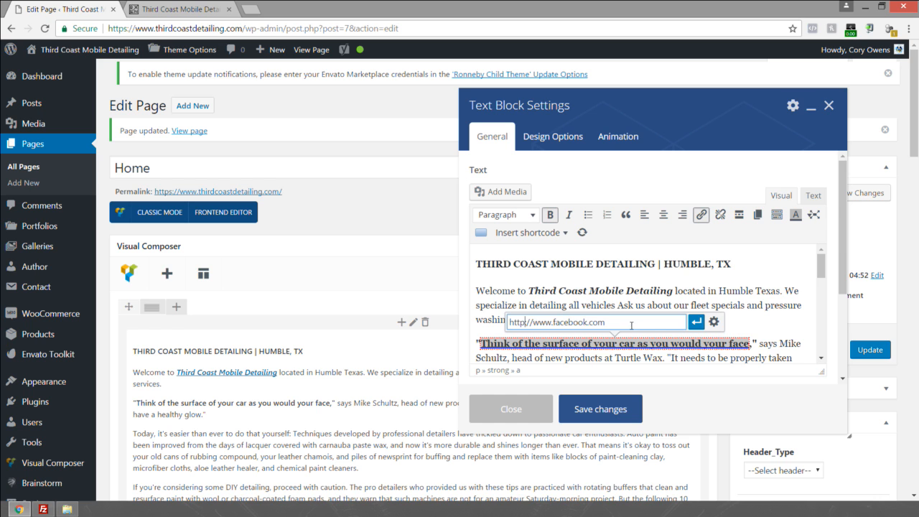
# Step: Set the quote's link to open in a new tab and save the text block
pyautogui.click(713, 322)
pyautogui.click(378, 210)
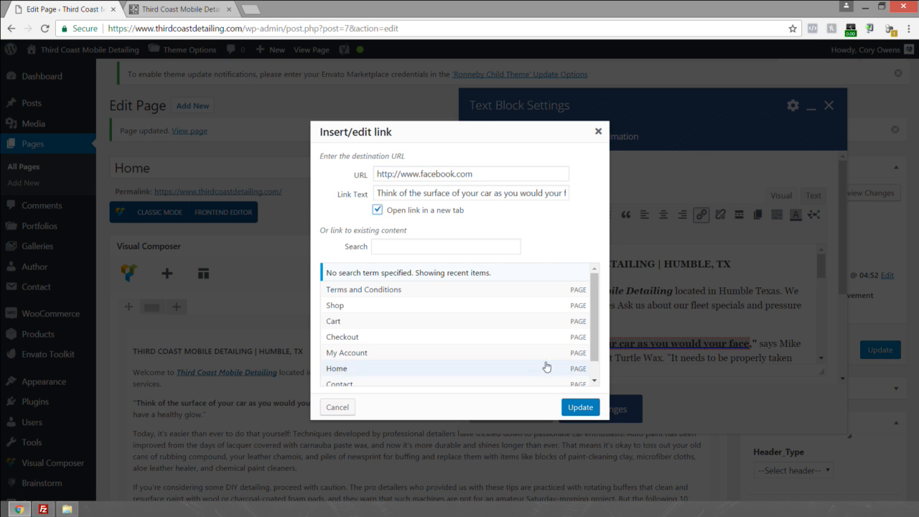
pyautogui.click(579, 406)
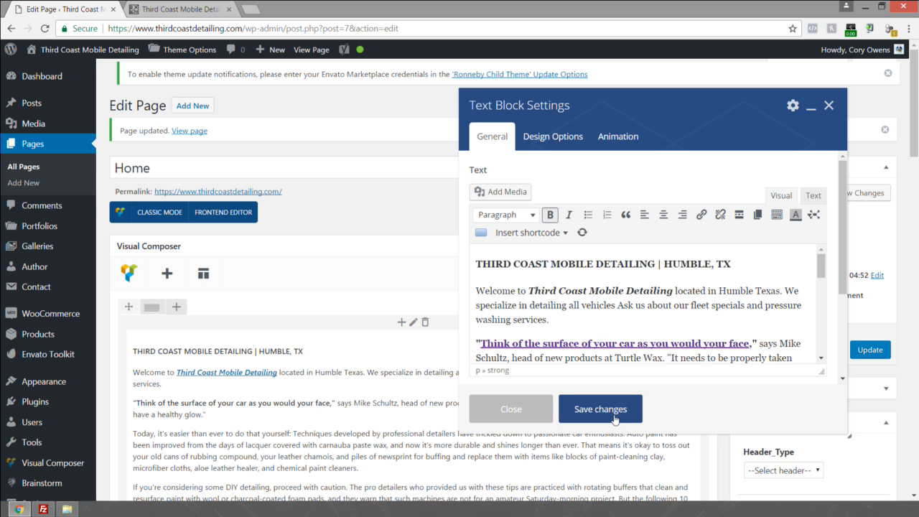
pyautogui.click(600, 408)
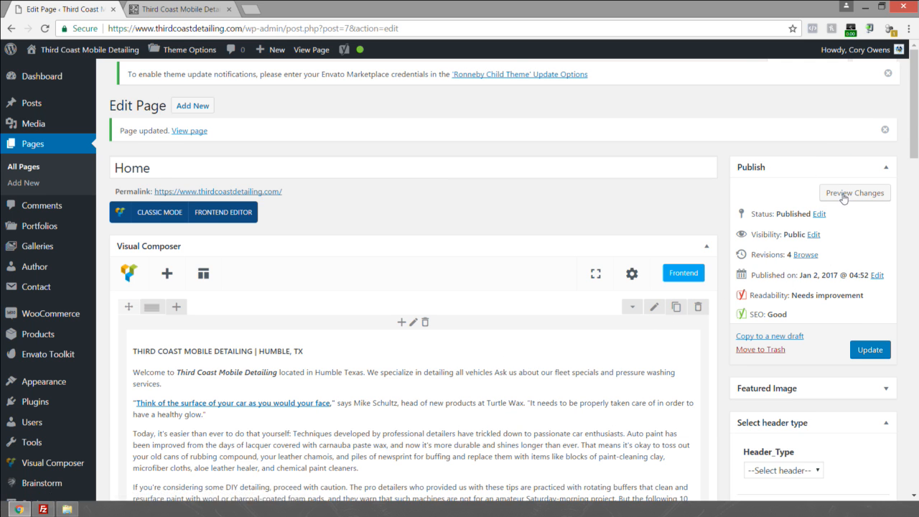
# Step: Review the Yoast analysis for the focus keyword "Mobile Detailing" and compare it with the heading and opening paragraph of the copy
pyautogui.scroll(-5, 624, 215)
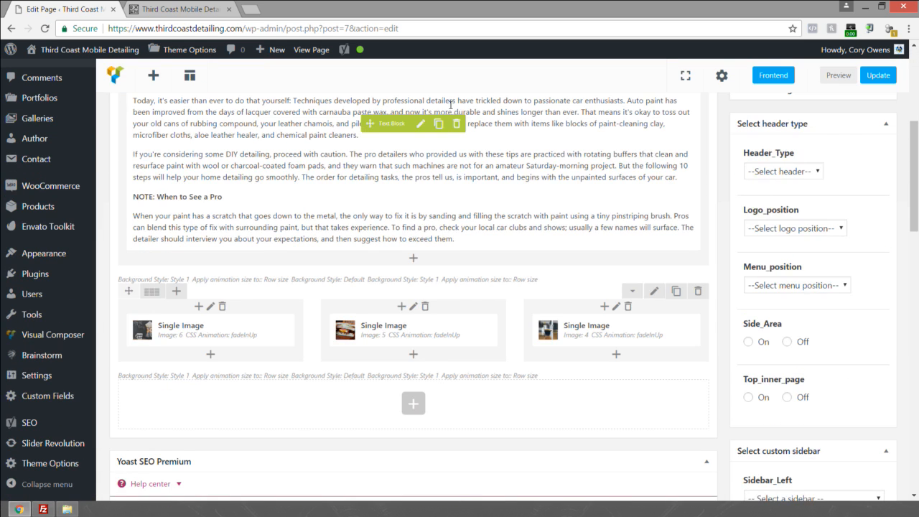
pyautogui.scroll(-7, 362, 242)
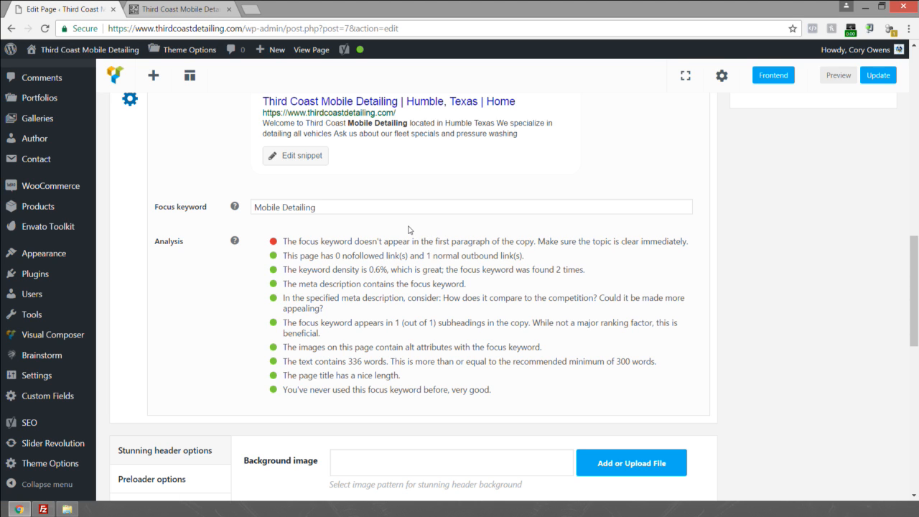
pyautogui.tripleClick(325, 206)
pyautogui.scroll(5, 336, 201)
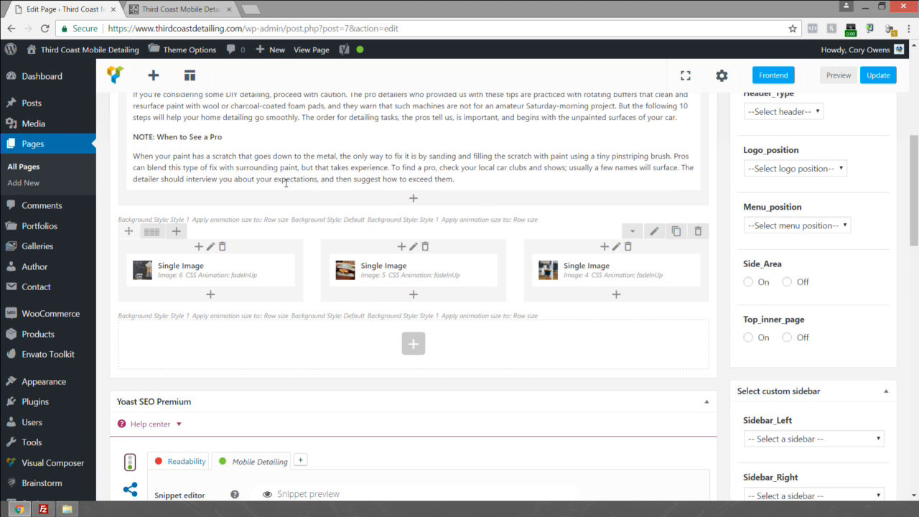
pyautogui.scroll(3, 286, 183)
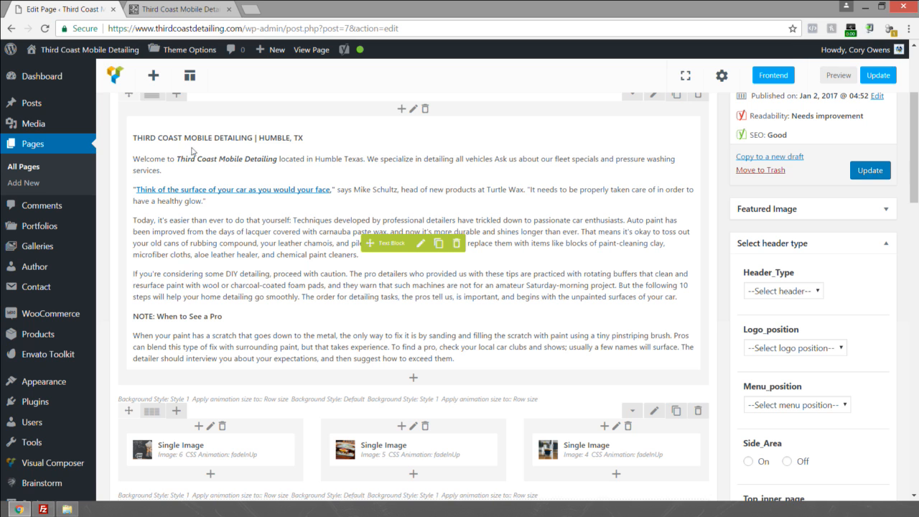
pyautogui.moveTo(276, 158); pyautogui.dragTo(276, 162)
pyautogui.scroll(-10, 308, 403)
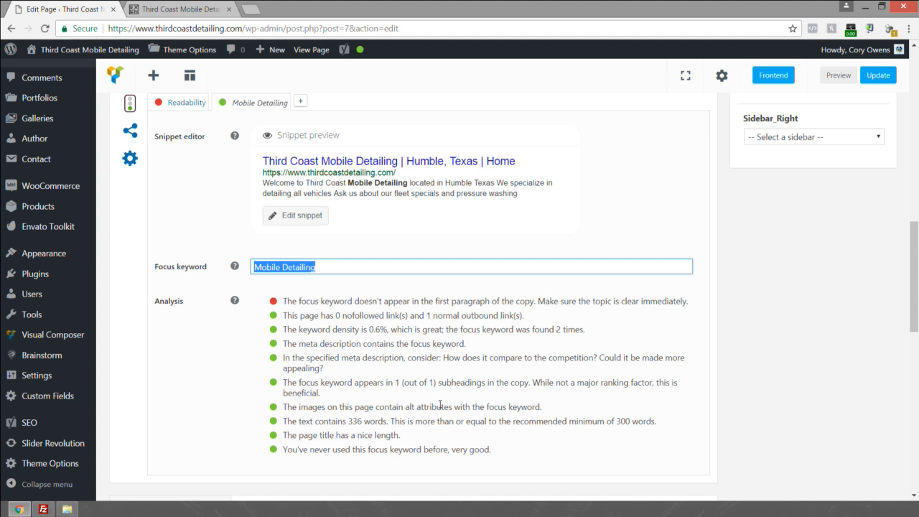
pyautogui.scroll(4, 702, 267)
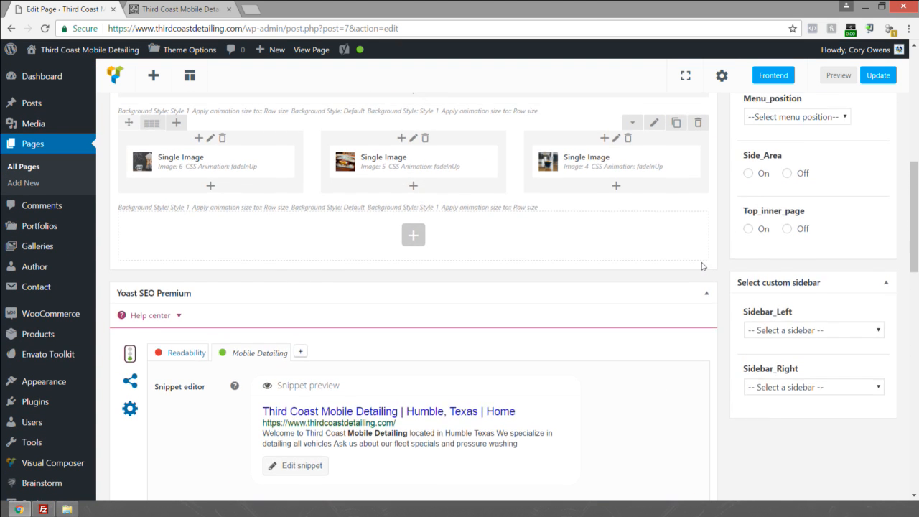
pyautogui.scroll(5, 702, 266)
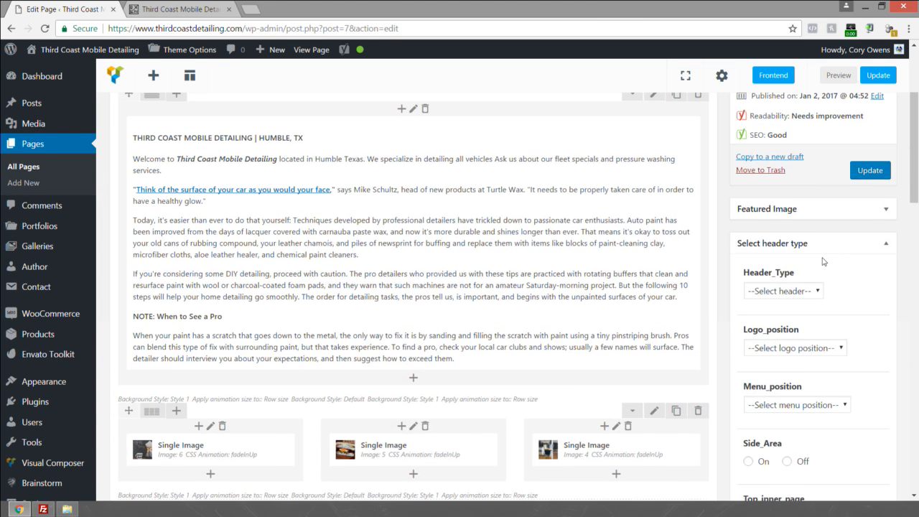
# Step: Collapse the Select header type and Select custom sidebar sections, and check the SEO rating in the Publish box
pyautogui.click(825, 244)
pyautogui.click(829, 278)
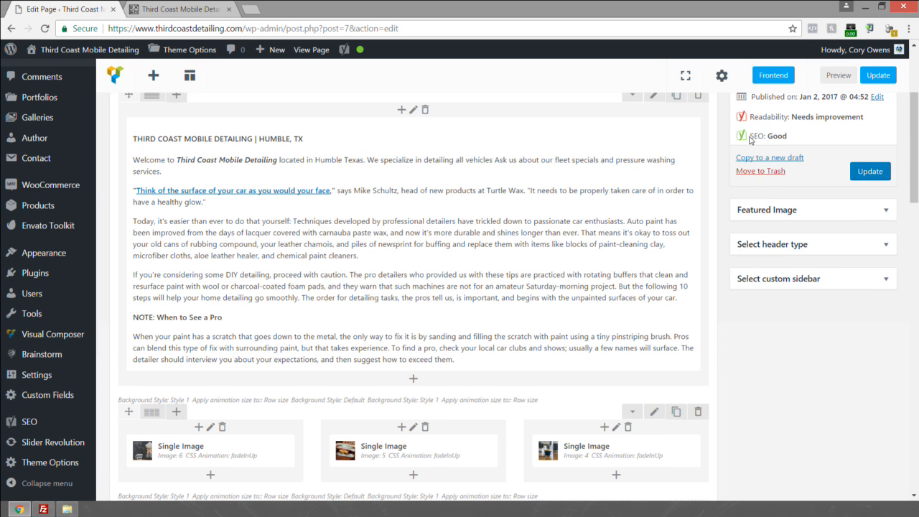
pyautogui.moveTo(749, 136); pyautogui.dragTo(791, 137)
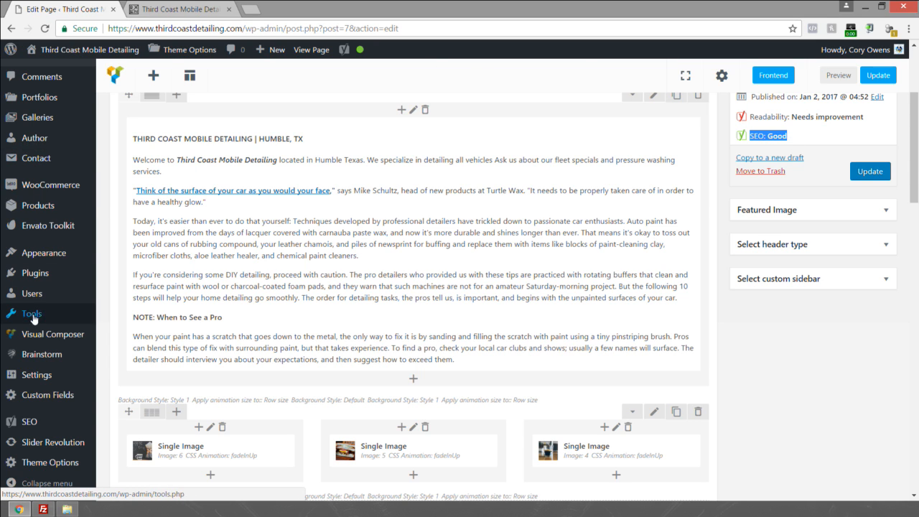
# Step: Leave the page editor without updating to look through the installed plugins list, and dismiss the theme update notice
pyautogui.click(35, 273)
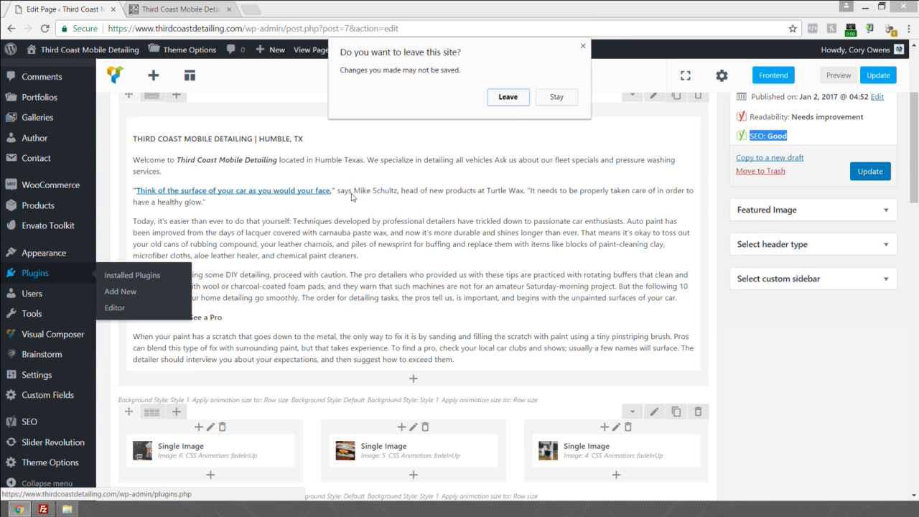
pyautogui.click(510, 100)
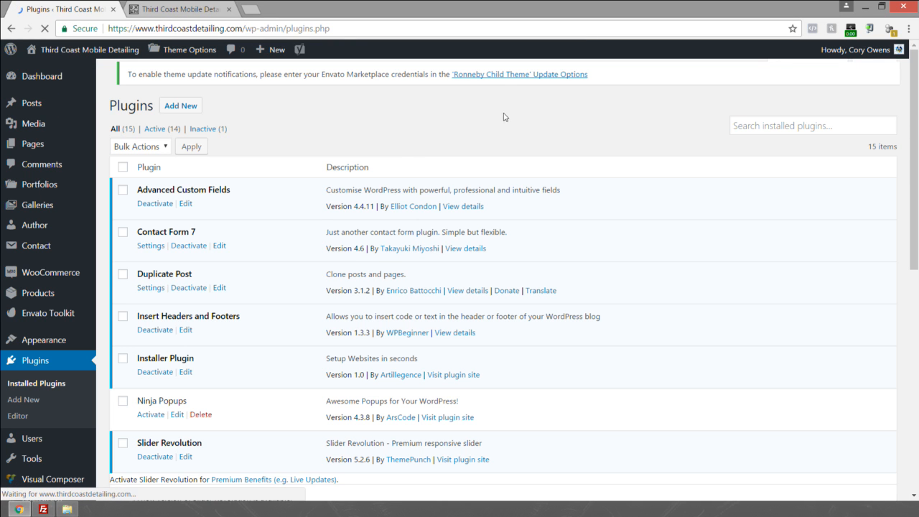
pyautogui.scroll(-1, 277, 190)
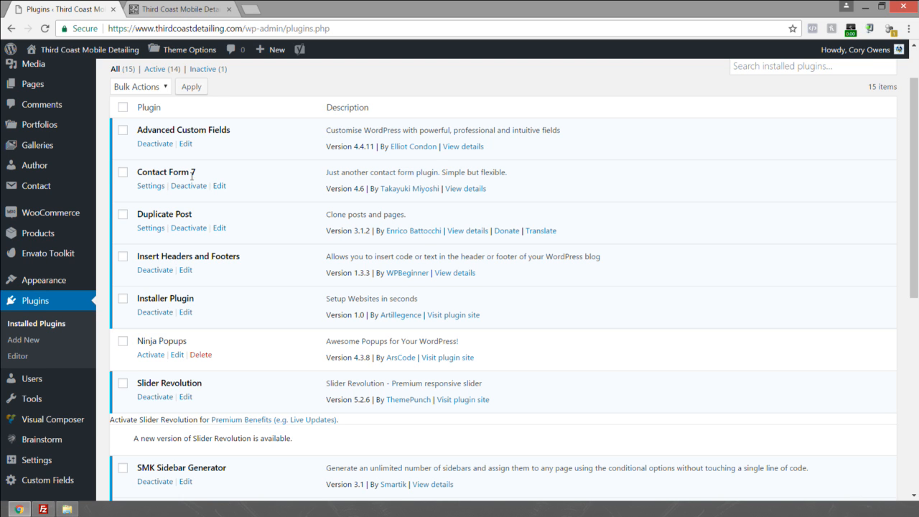
pyautogui.scroll(-1, 199, 224)
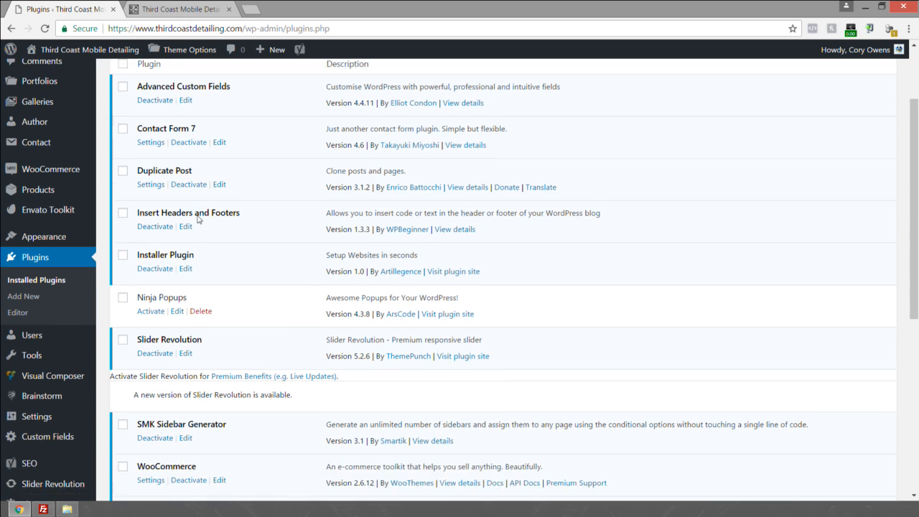
pyautogui.scroll(-1, 215, 216)
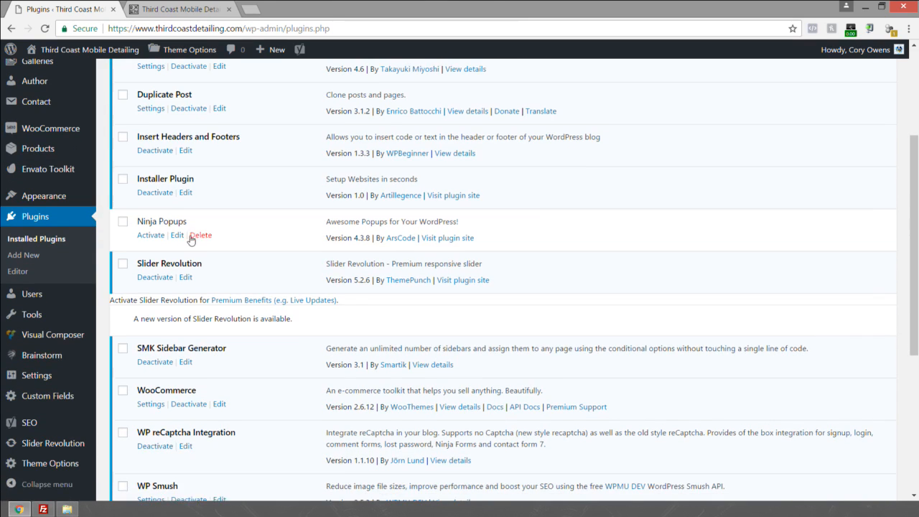
pyautogui.scroll(-3, 201, 219)
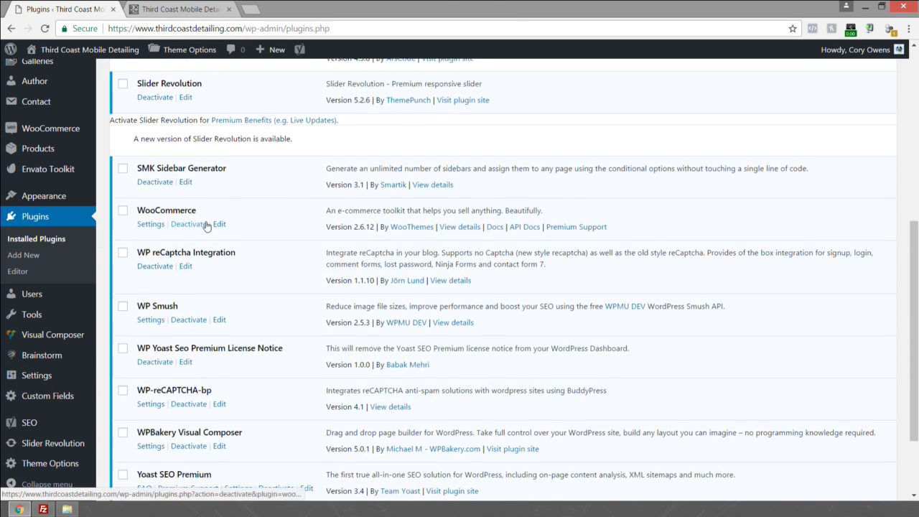
pyautogui.scroll(-2, 204, 222)
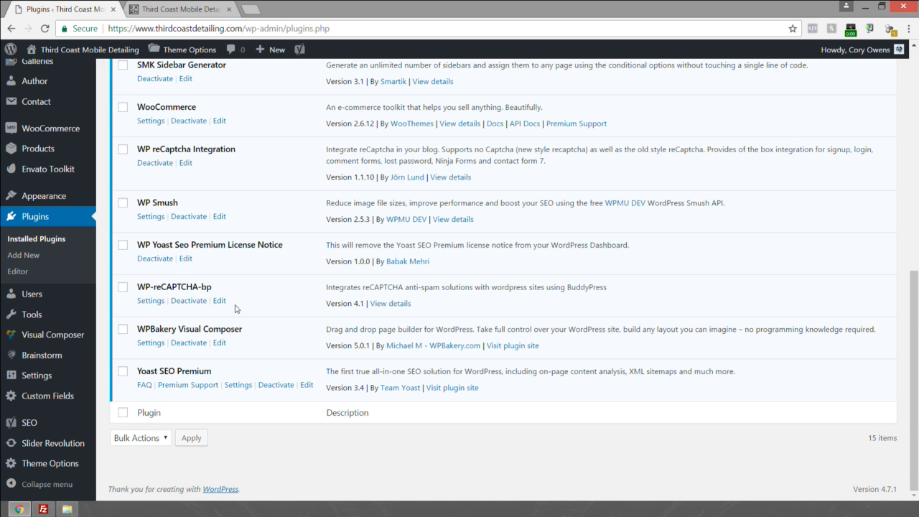
pyautogui.scroll(7, 389, 269)
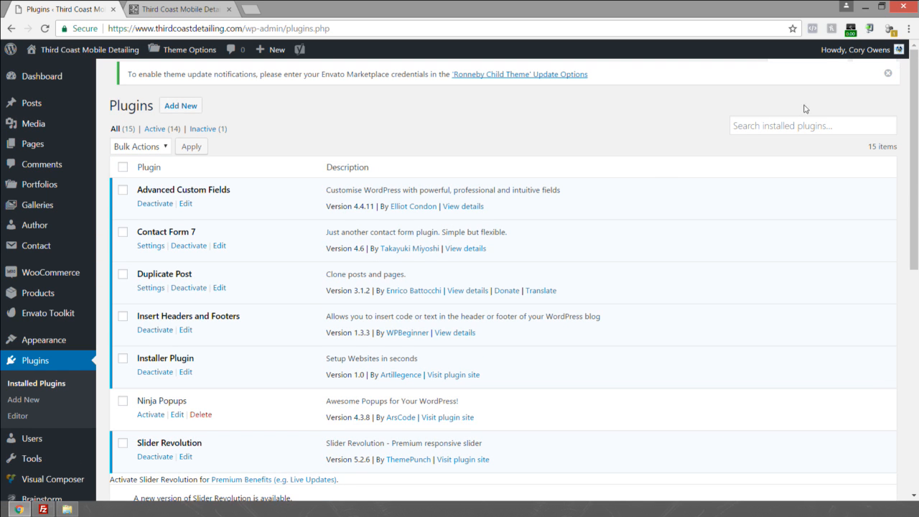
pyautogui.click(888, 73)
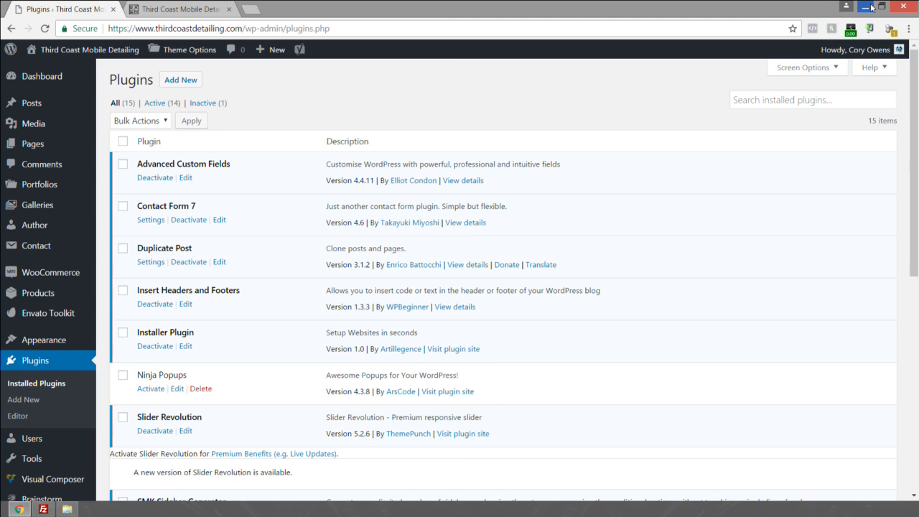
# Step: Minimize the browser and close the FileZilla and Downloaded Plugins windows
pyautogui.click(866, 6)
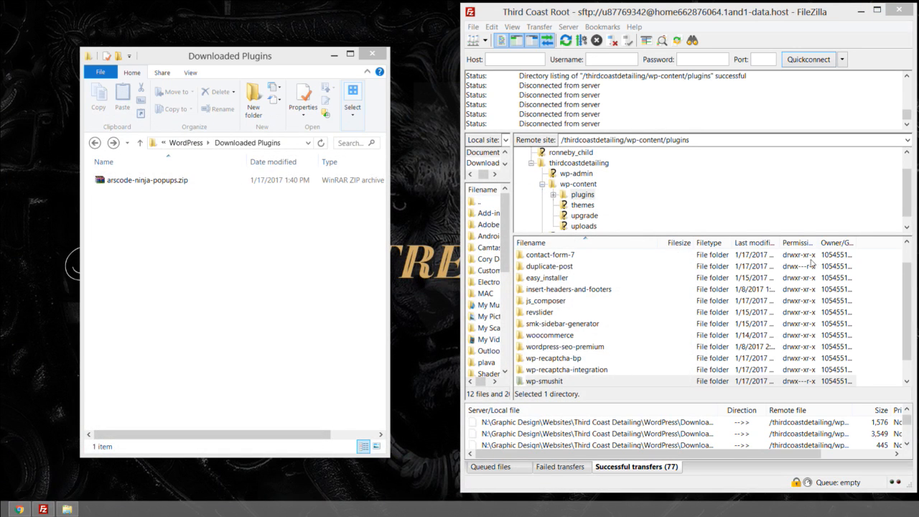
pyautogui.click(897, 10)
pyautogui.click(379, 59)
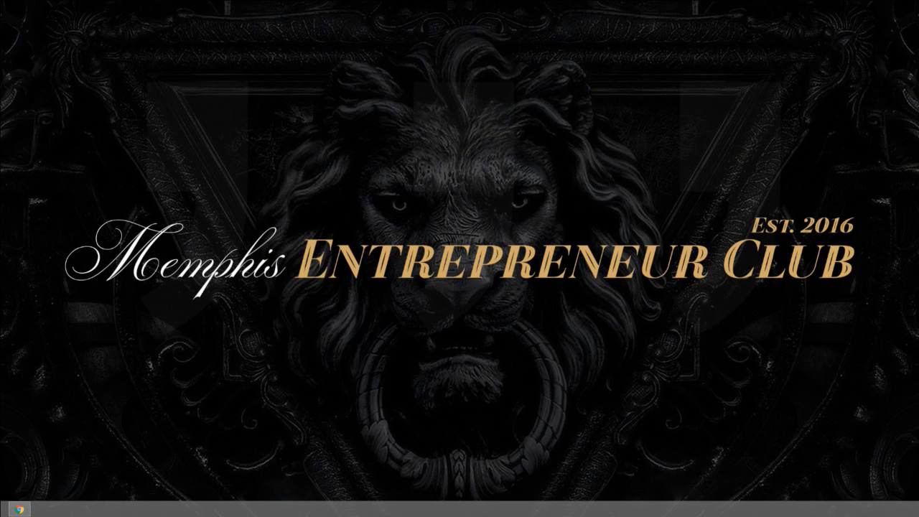